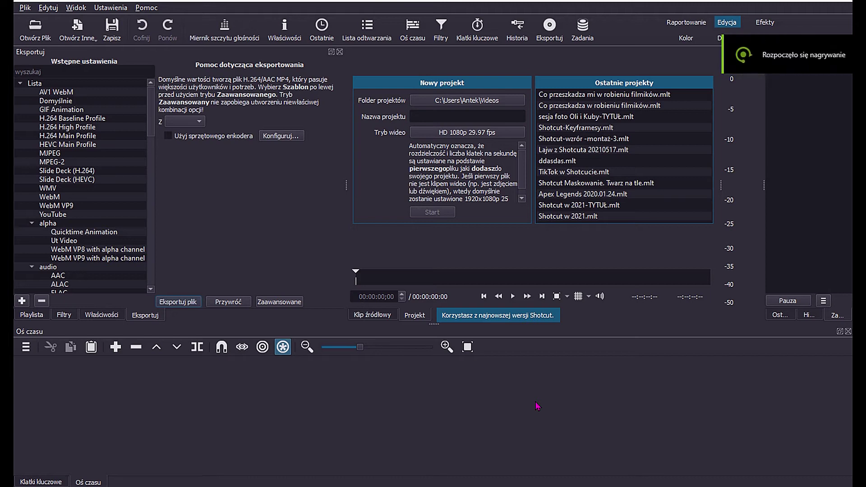
Start importing video files and browse to the Nowy SSD (E:) drive
click(35, 28)
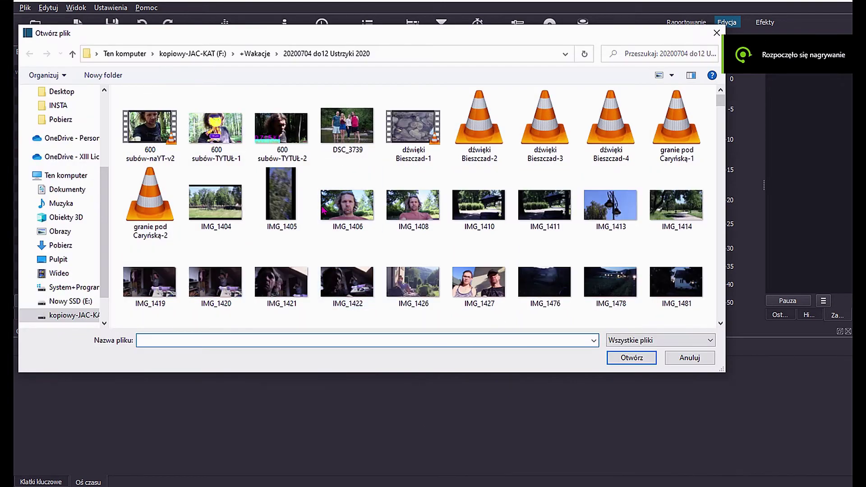
click(257, 54)
click(205, 54)
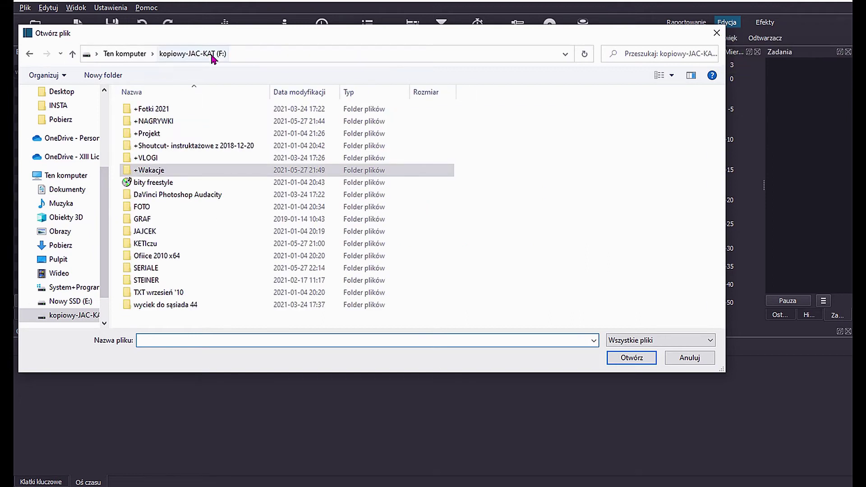
click(74, 304)
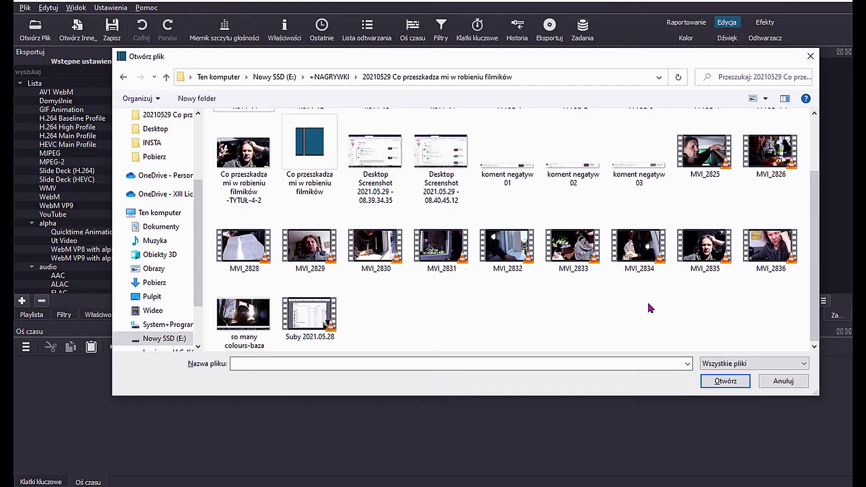
Select clips MVI_2825 through MVI_2836 in the 20210529 folder and open them
shift+click(702, 156)
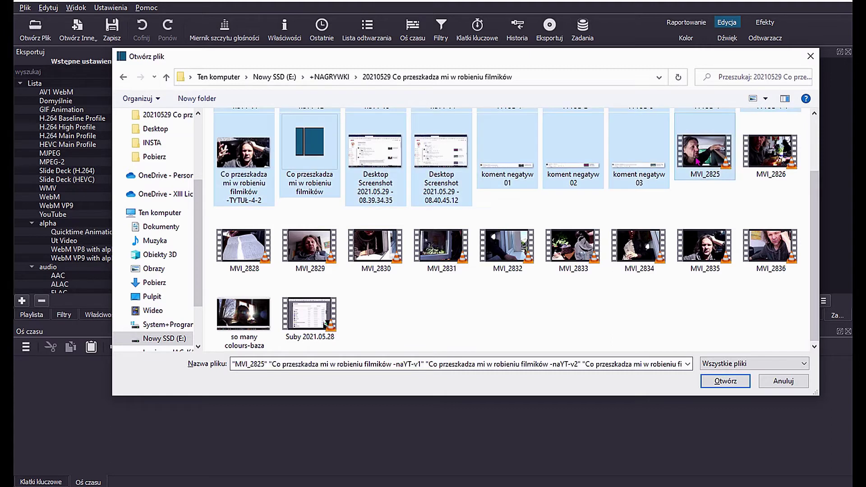
click(704, 158)
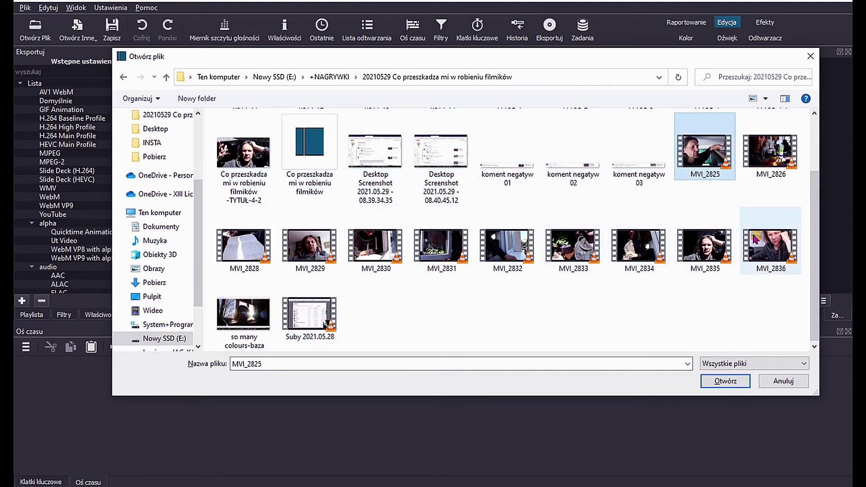
shift+click(770, 246)
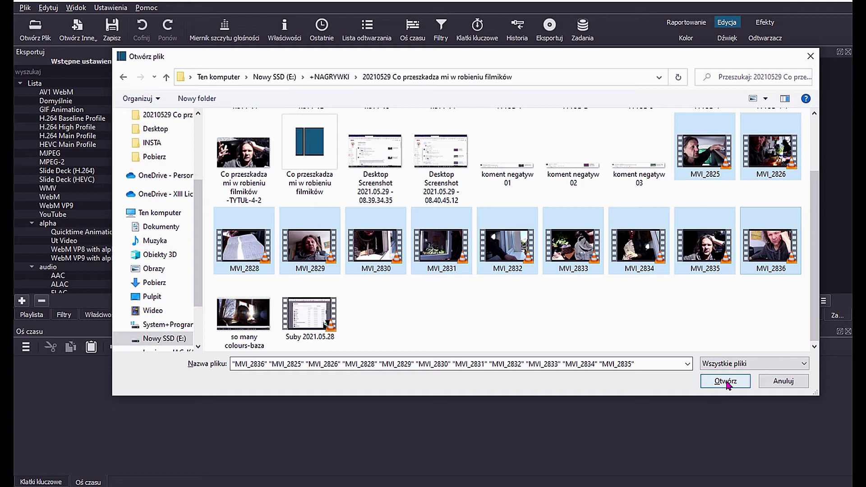
click(724, 381)
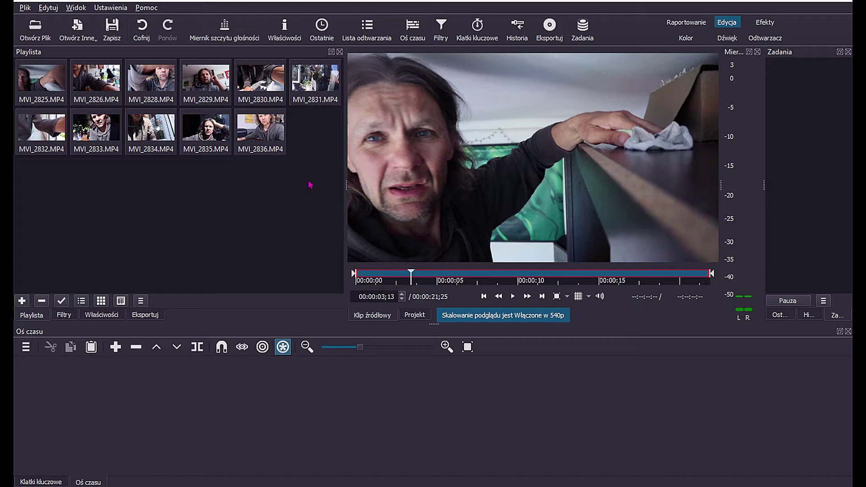
Select all eleven playlist clips and add them to track V1, totalling 00:06:08;23
click(140, 301)
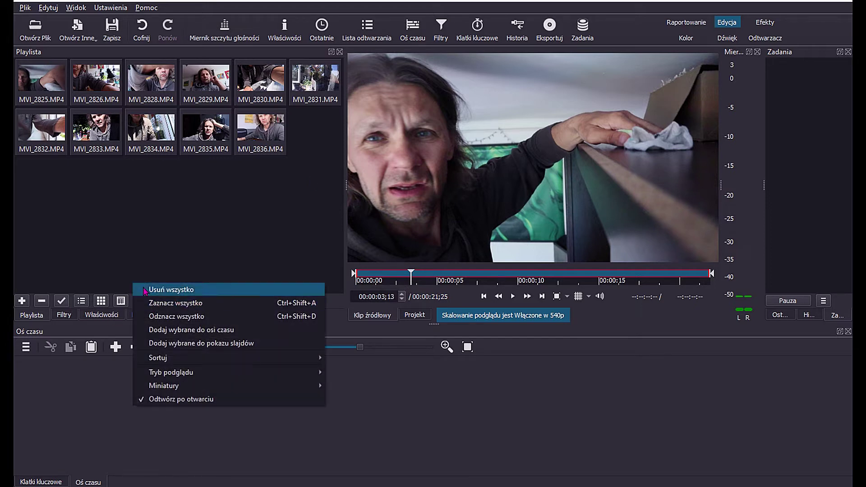
click(194, 303)
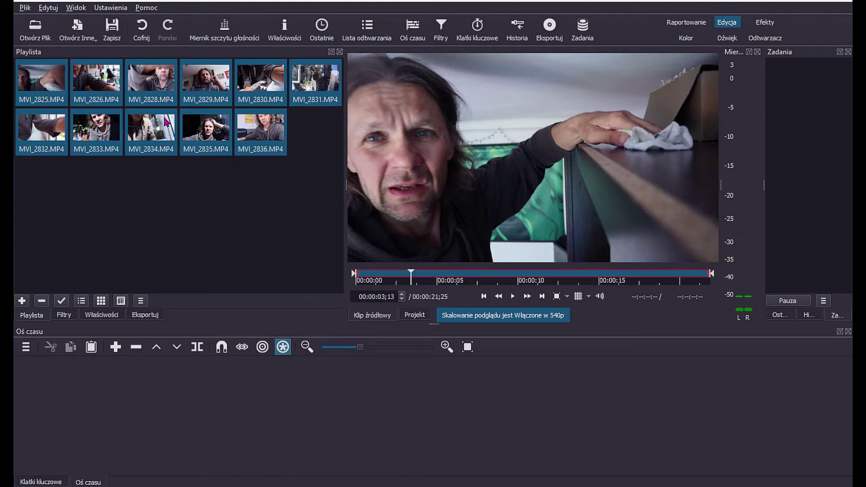
click(142, 303)
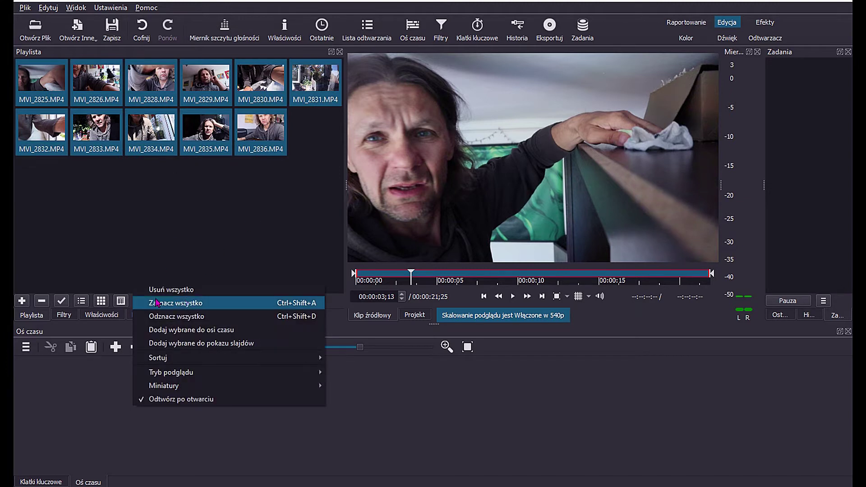
click(234, 334)
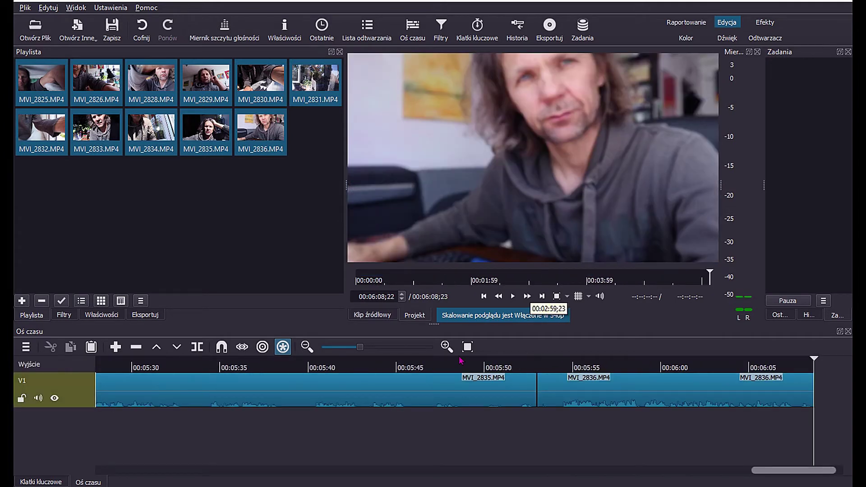
Zoom the timeline out to fit all eleven clips and return the playhead to the start
drag(351, 350, 341, 350)
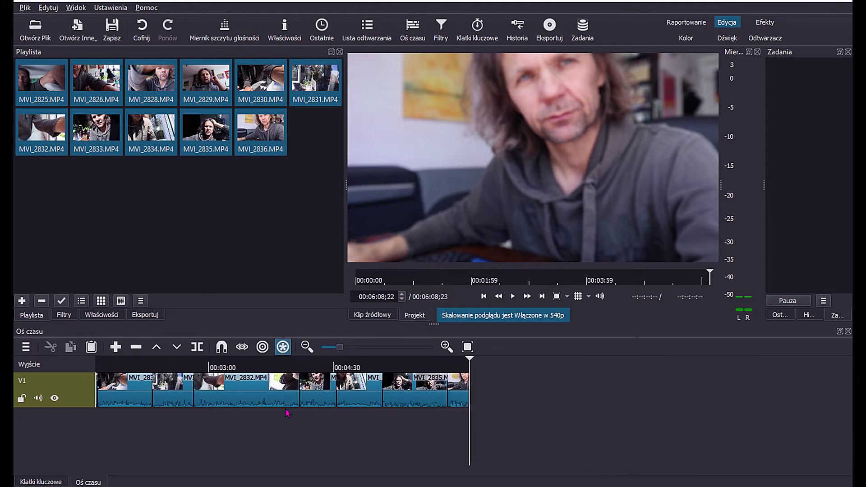
mouse_move(340, 347)
mouse_down()
mouse_move(330, 347)
mouse_move(339, 347)
mouse_up()
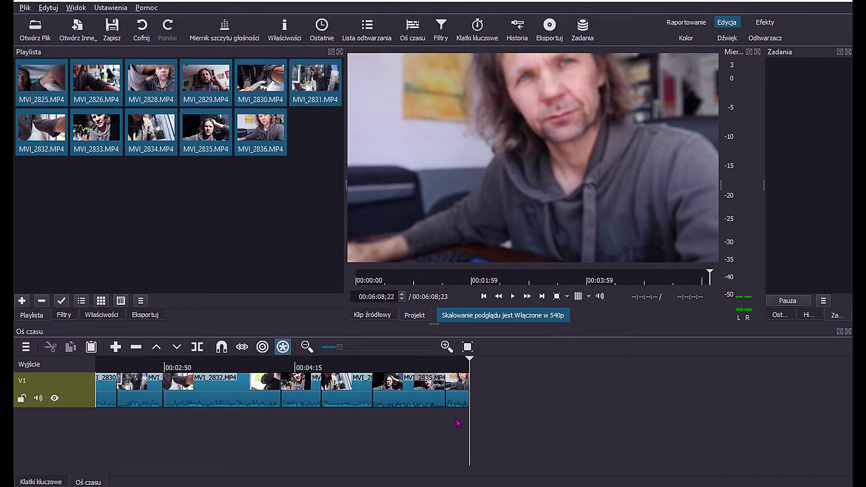
click(124, 362)
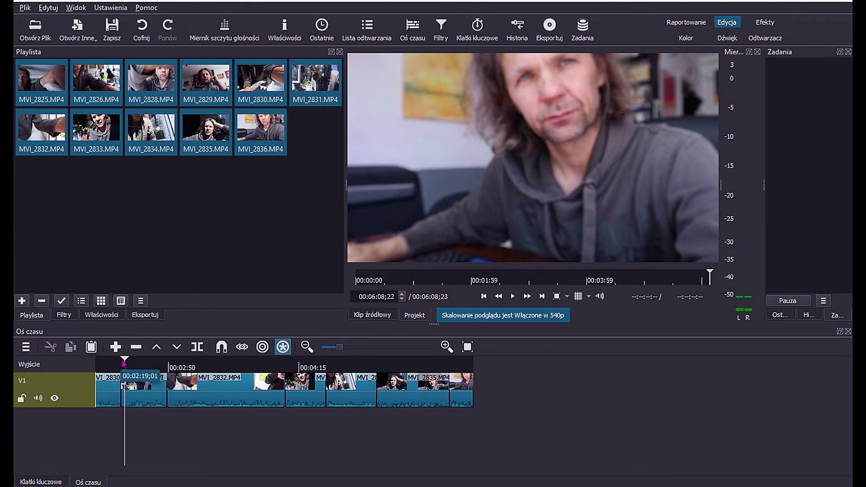
key(Home)
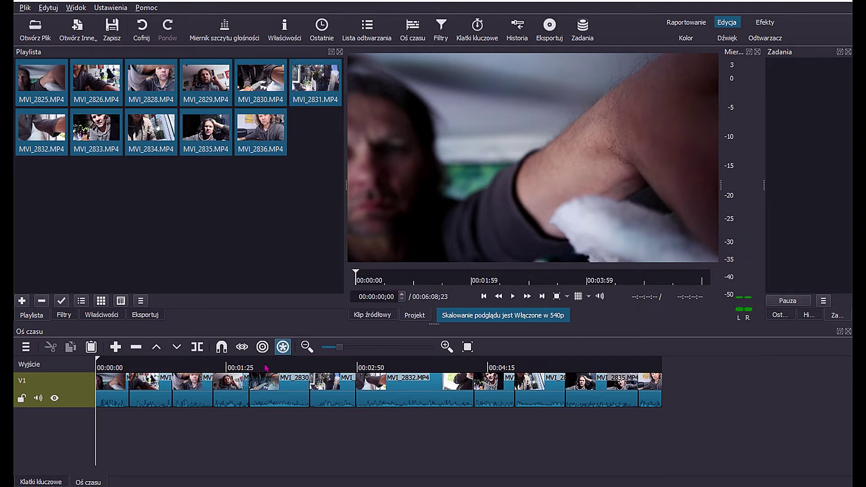
Check the first clip MVI_2825's 25 fps frame rate in the Właściwości panel
click(113, 12)
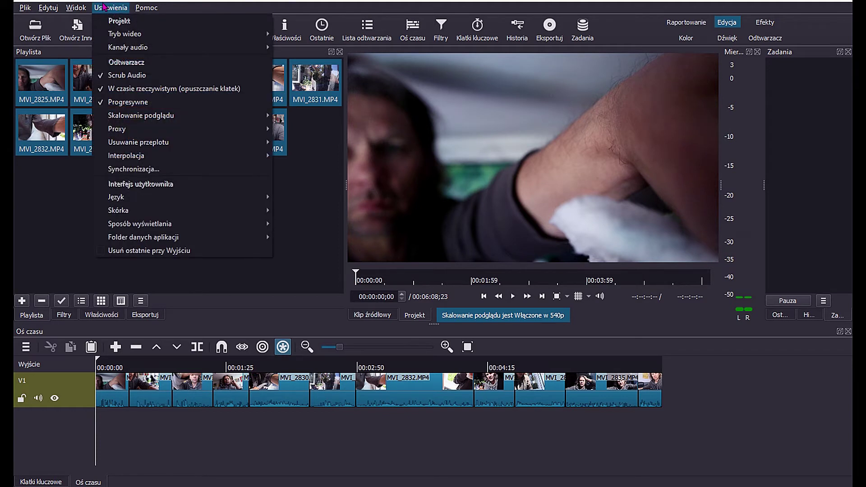
mouse_move(135, 33)
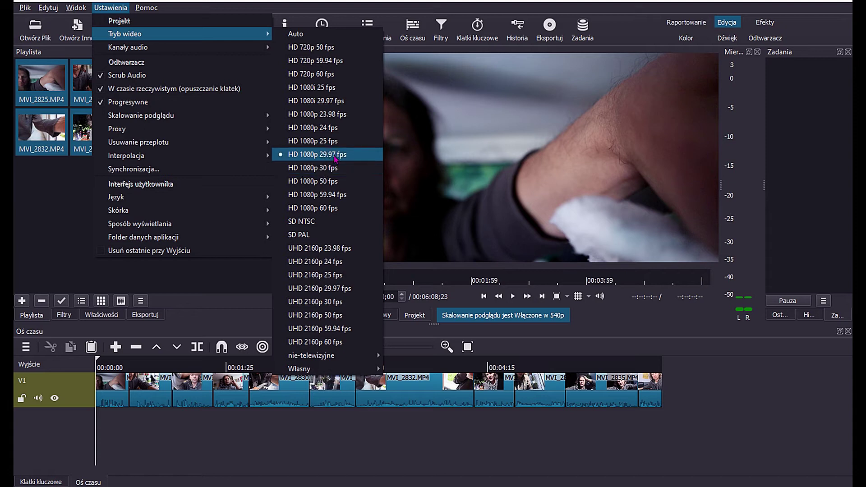
click(450, 366)
click(109, 368)
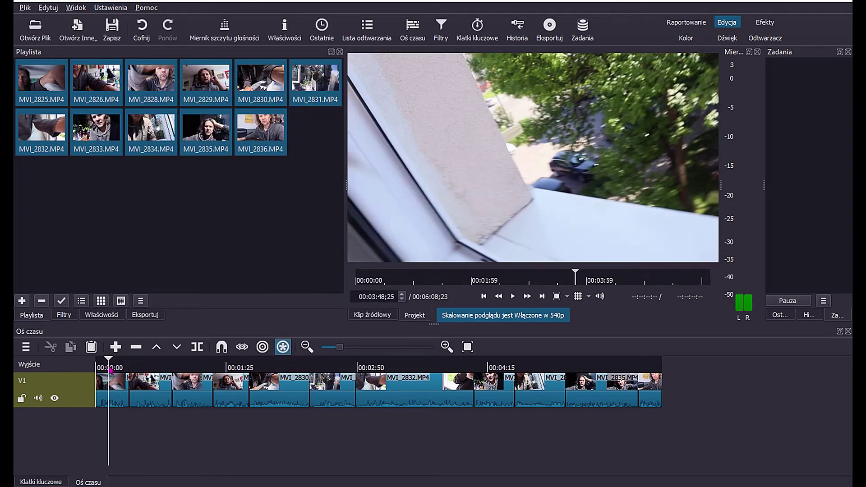
click(121, 400)
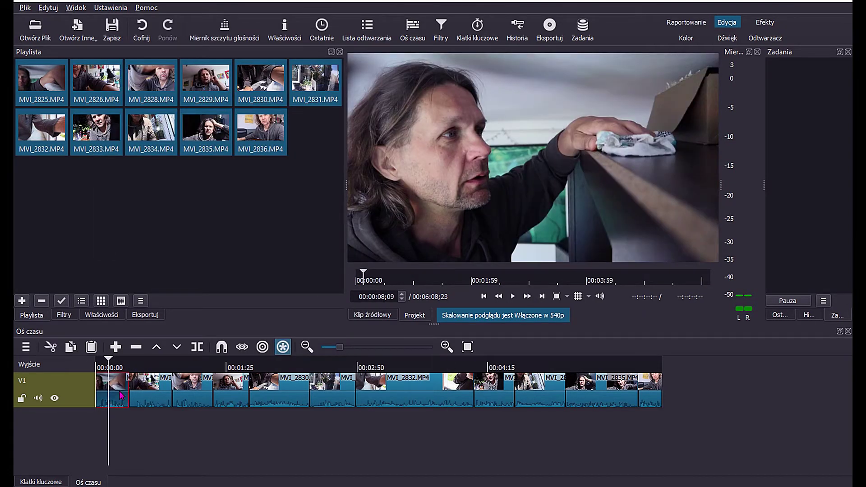
click(98, 314)
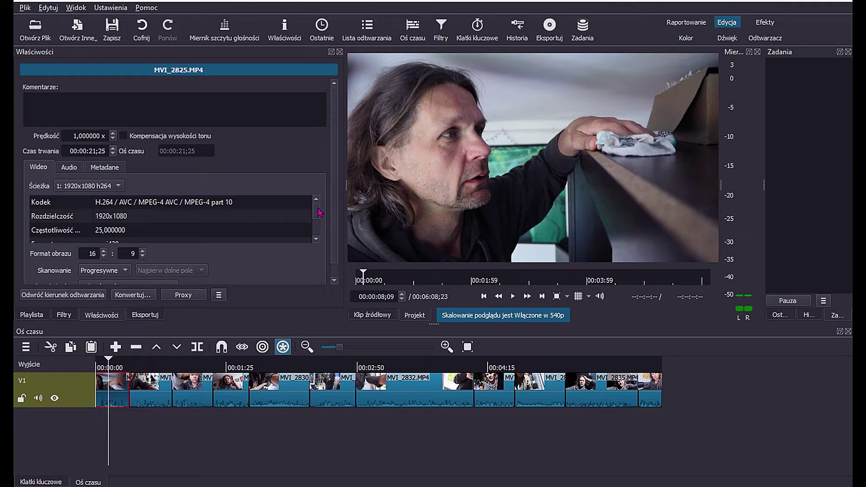
drag(320, 212, 319, 218)
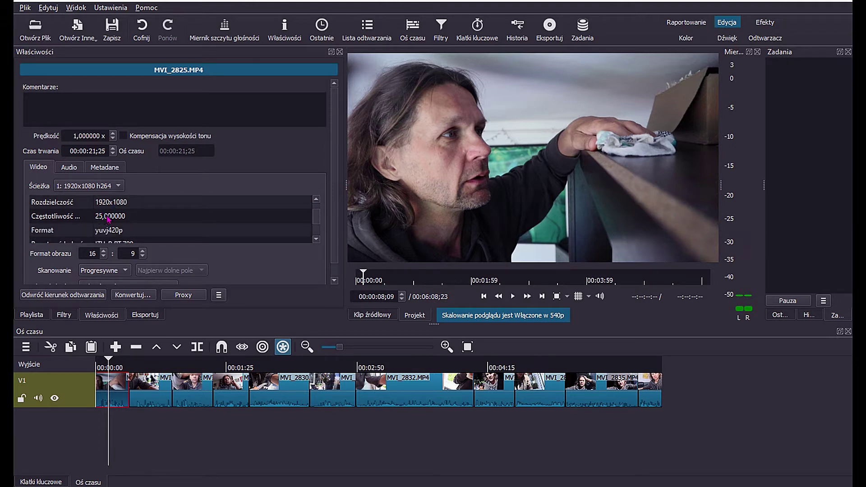
scroll(320, 219, up, 1)
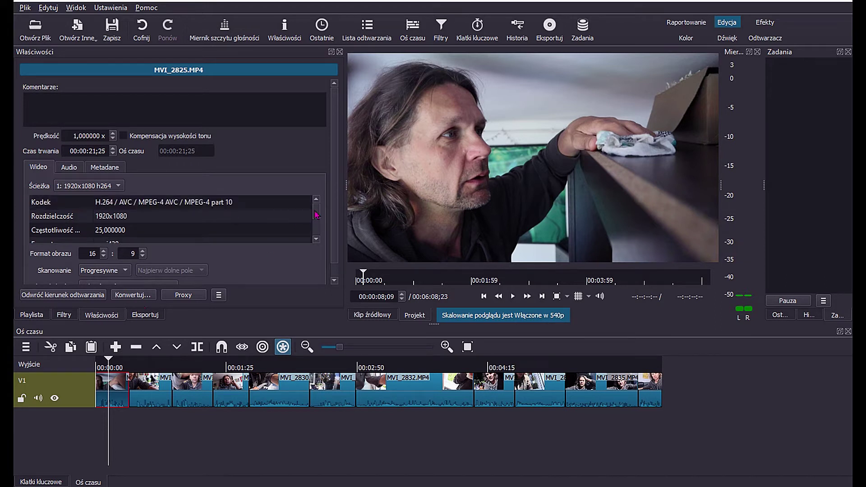
Change the project video mode to HD 1080p 25 fps
click(102, 7)
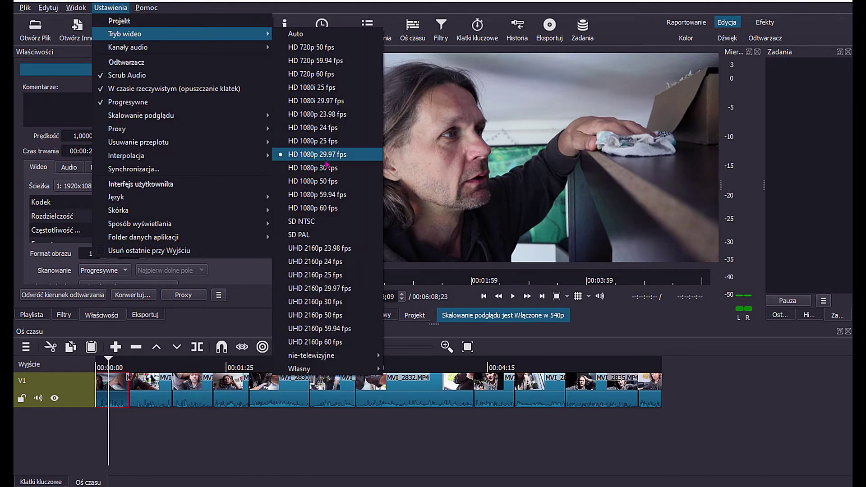
click(329, 143)
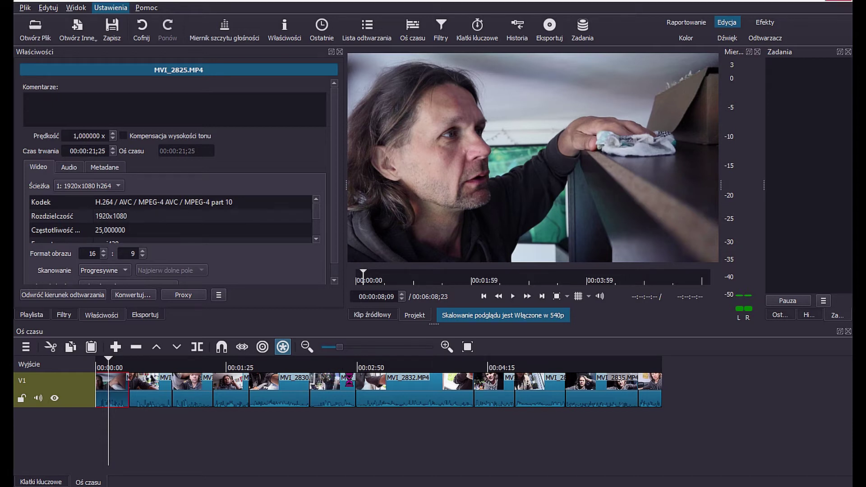
drag(339, 369, 352, 370)
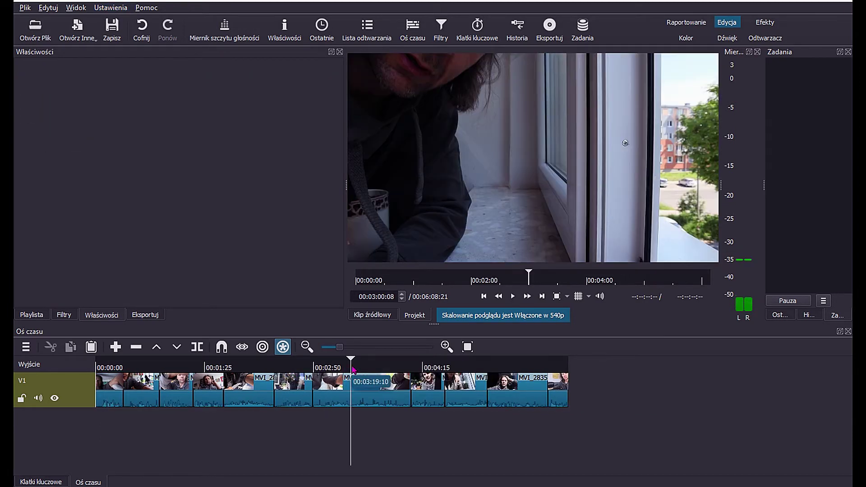
Show the advanced video settings in the Eksportuj panel
click(352, 383)
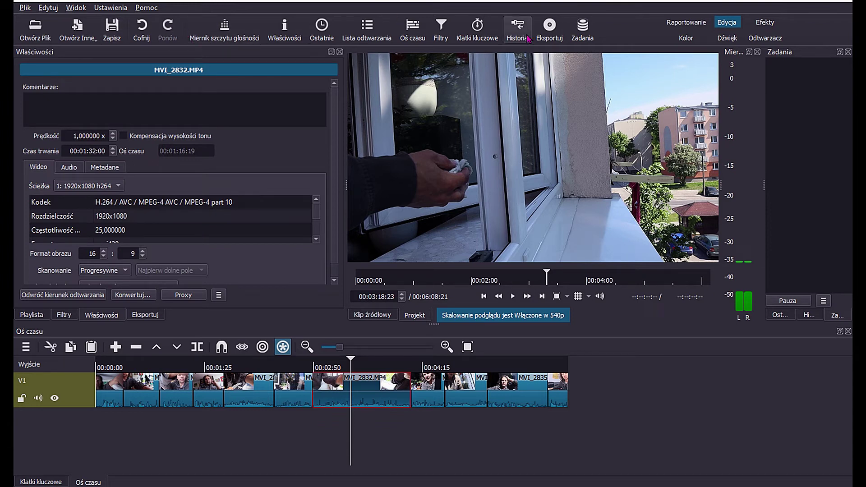
click(549, 29)
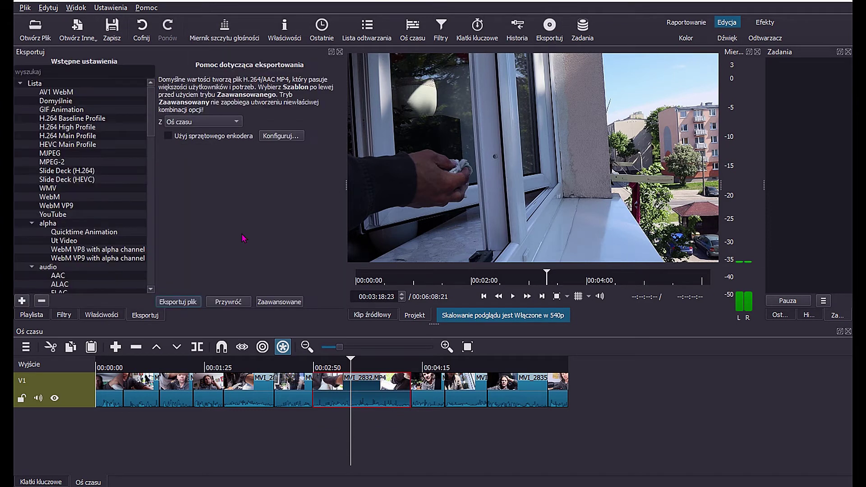
click(279, 301)
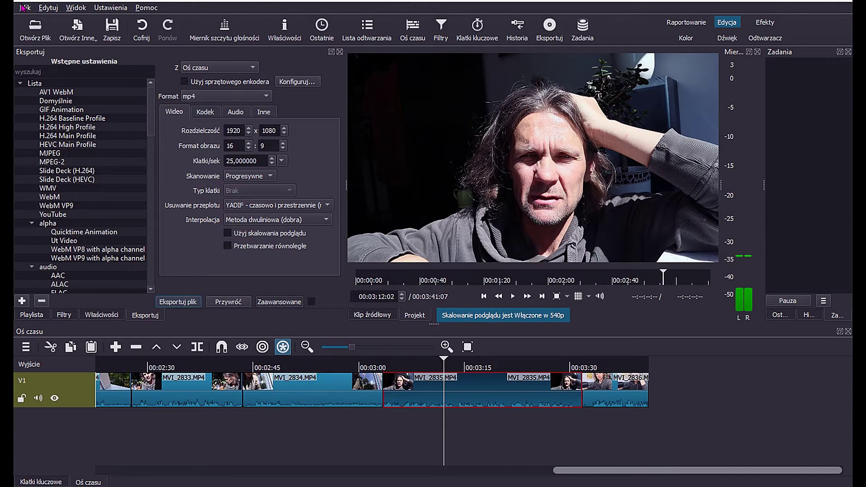
Close the project without saving changes
click(25, 8)
click(45, 144)
click(426, 259)
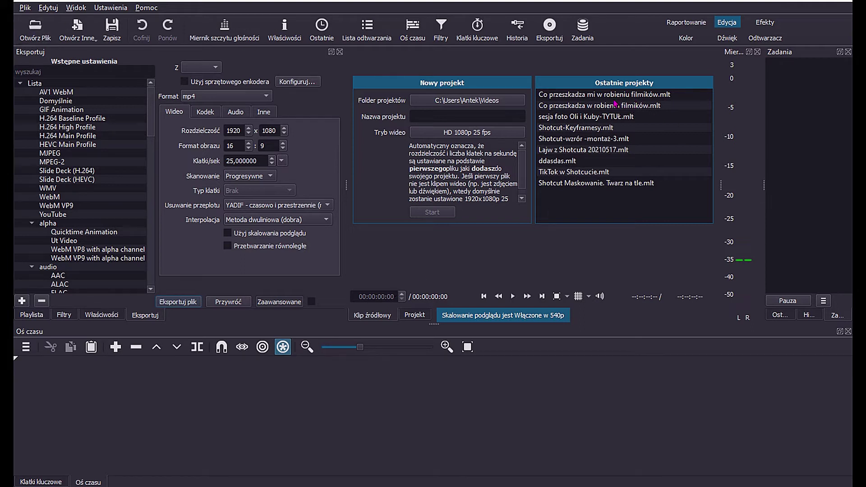
Reopen 'Co przeszkadza mi w robieniu filmików.mlt' and accept the missing MVI_1776.MP4 file
click(631, 96)
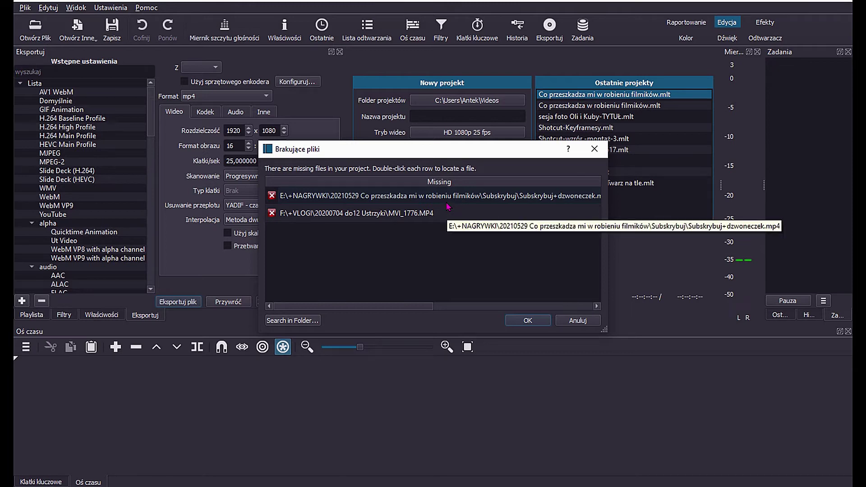
click(447, 214)
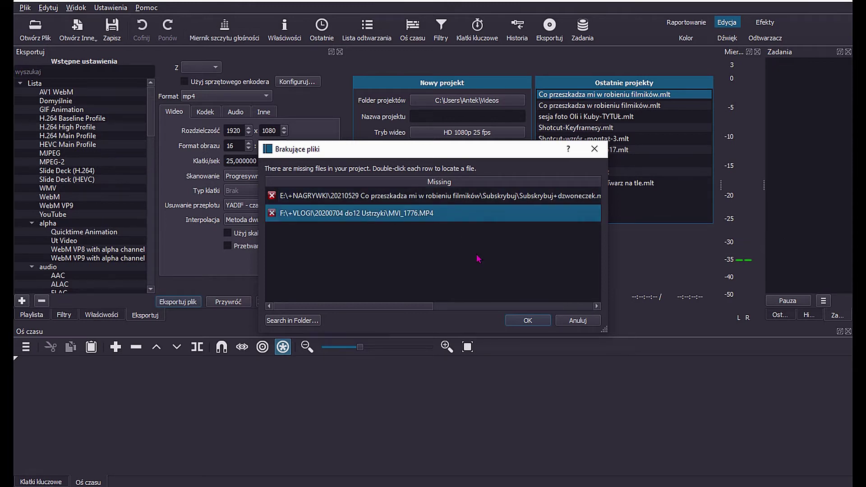
click(528, 321)
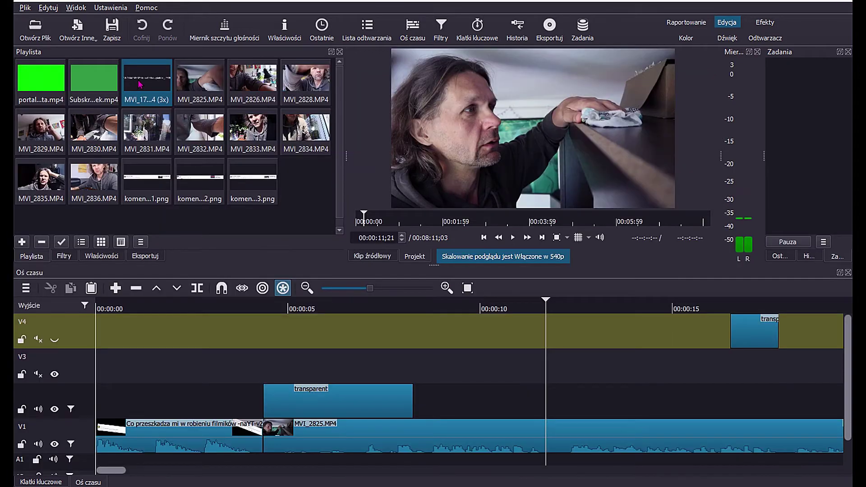
Preview the green clips and the 3x-speed MVI clip from the playlist in the source viewer
double_click(139, 82)
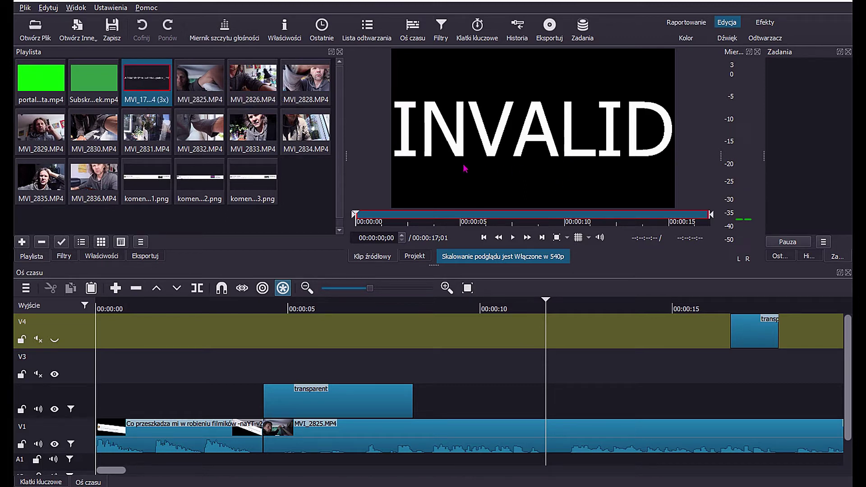
click(99, 88)
double_click(100, 88)
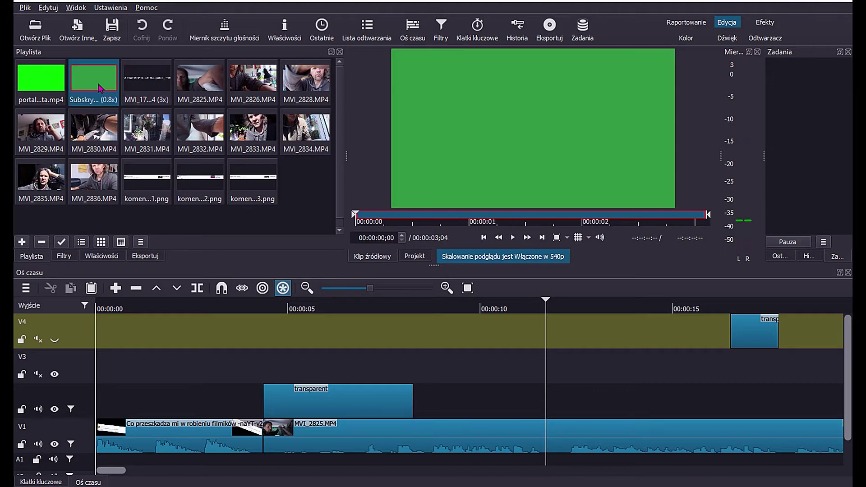
double_click(45, 87)
double_click(153, 87)
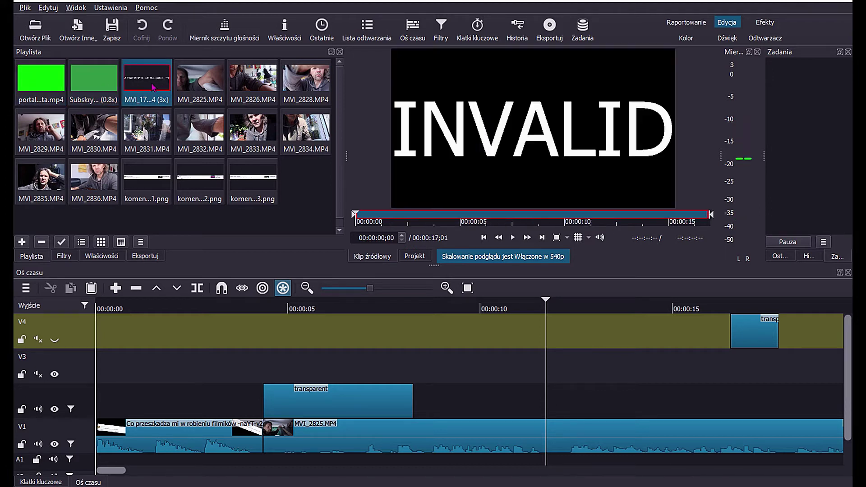
Fit the whole project in the timeline, toggle V4 visibility, and zoom in around three minutes
drag(486, 272, 485, 269)
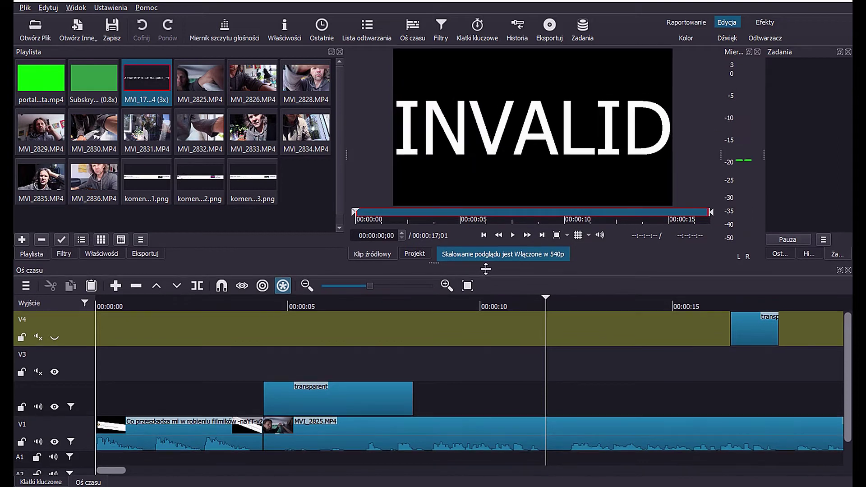
drag(117, 471, 309, 471)
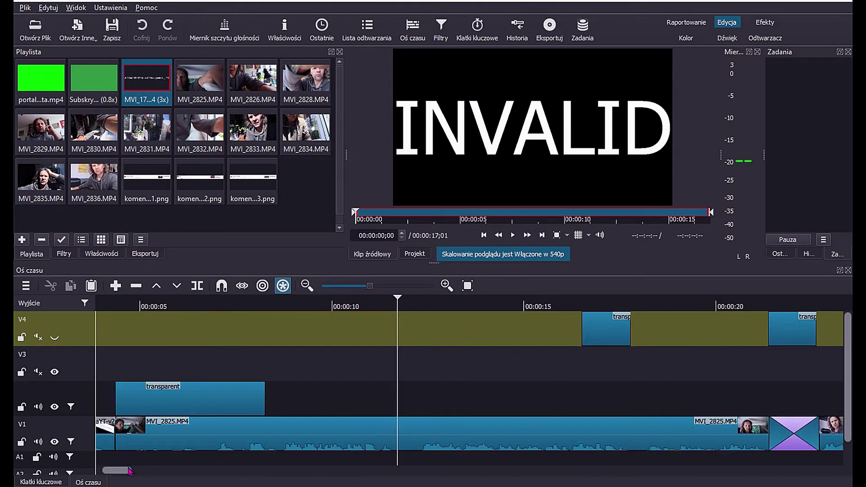
key(0)
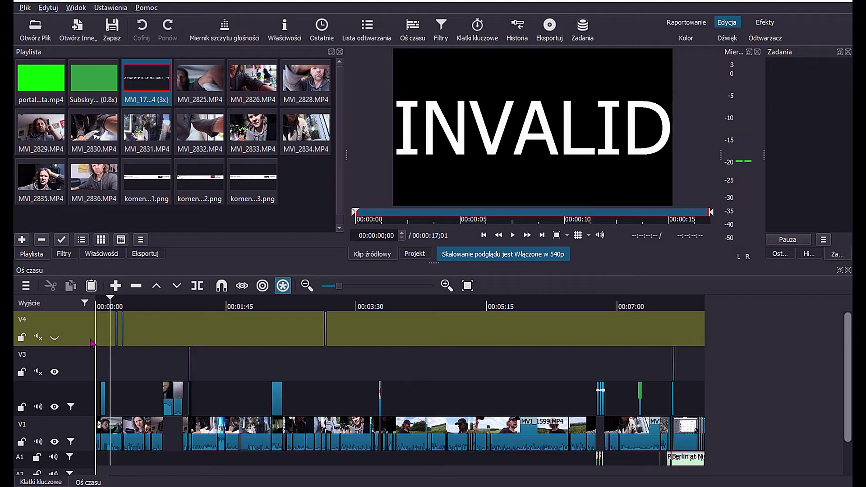
click(122, 315)
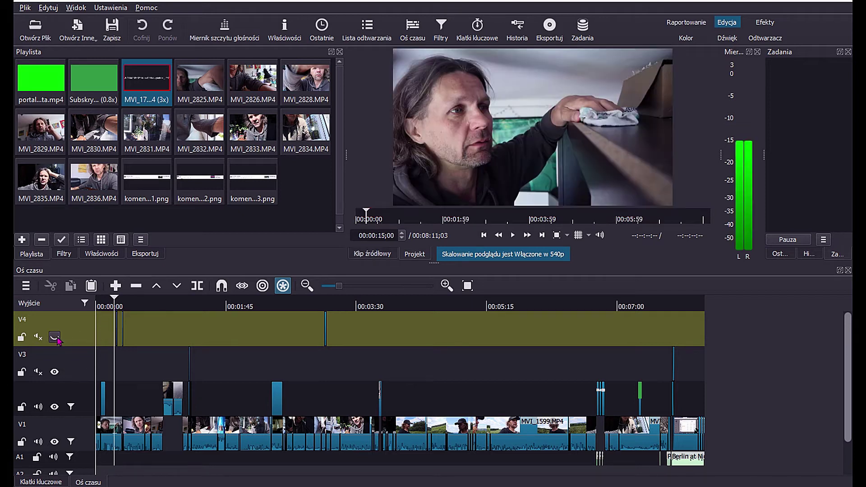
click(54, 339)
click(327, 308)
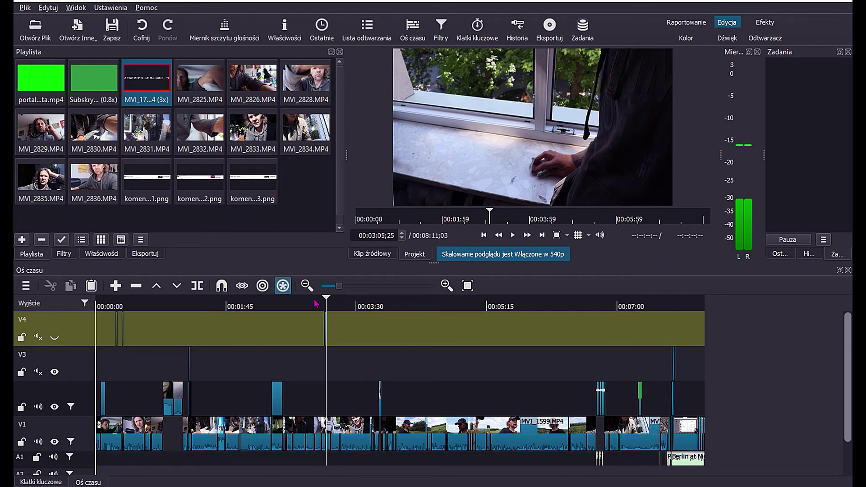
click(355, 285)
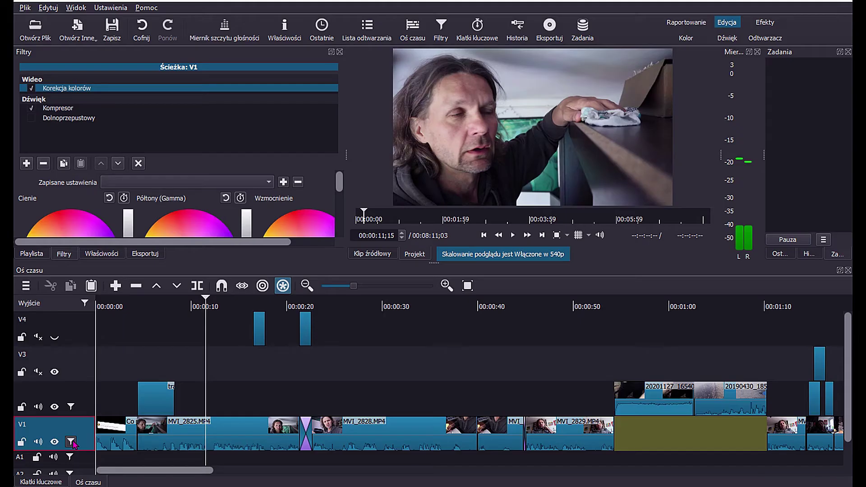
click(64, 110)
drag(343, 184, 342, 199)
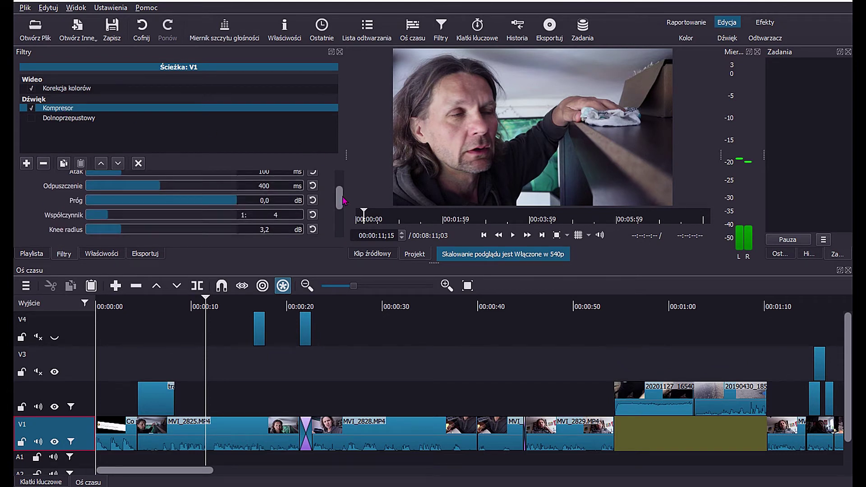
mouse_move(342, 201)
mouse_down()
mouse_move(350, 215)
mouse_move(351, 197)
mouse_up()
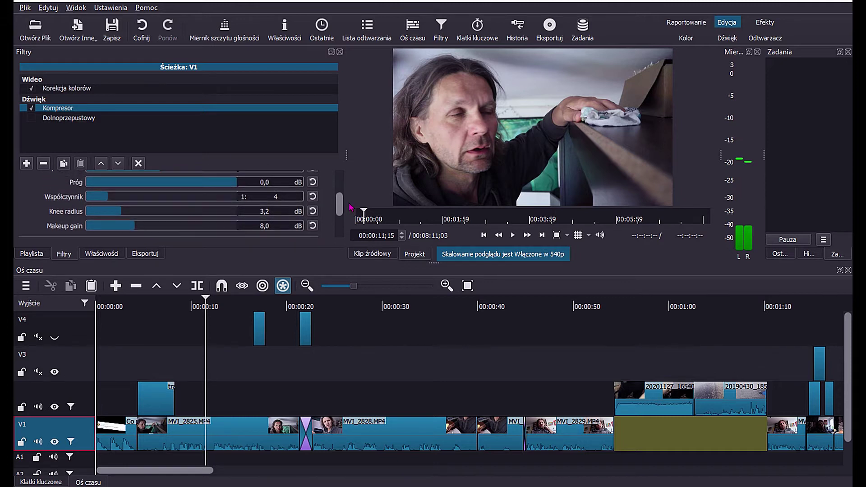
drag(351, 197, 351, 209)
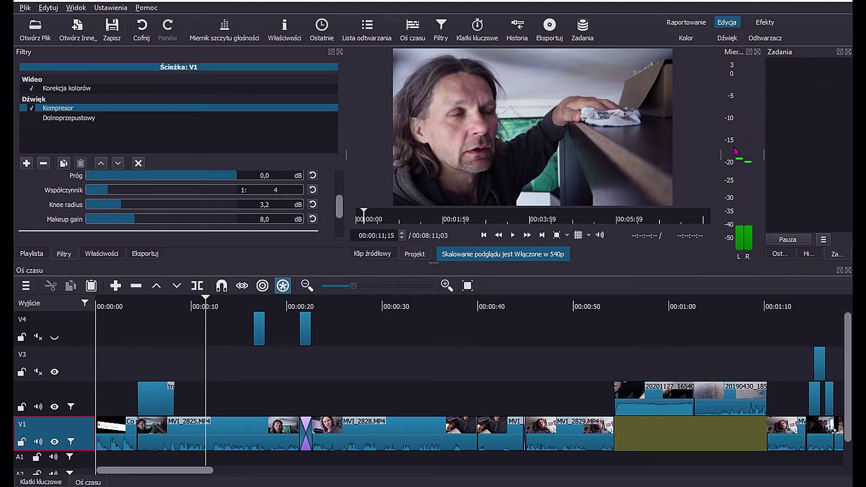
mouse_move(734, 148)
mouse_move(746, 189)
drag(726, 159, 699, 159)
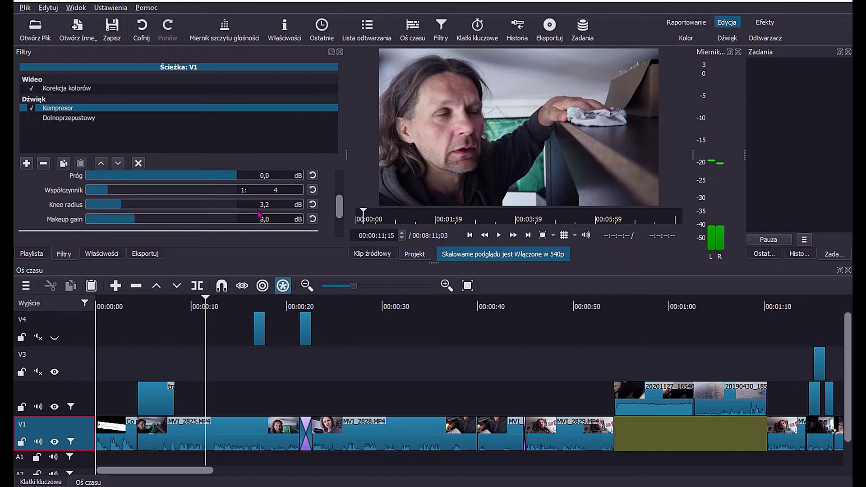
mouse_move(707, 97)
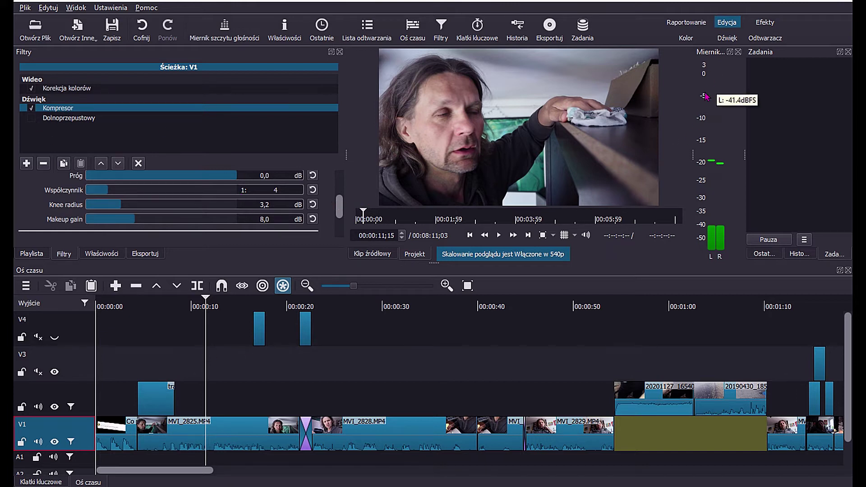
click(387, 396)
key(space)
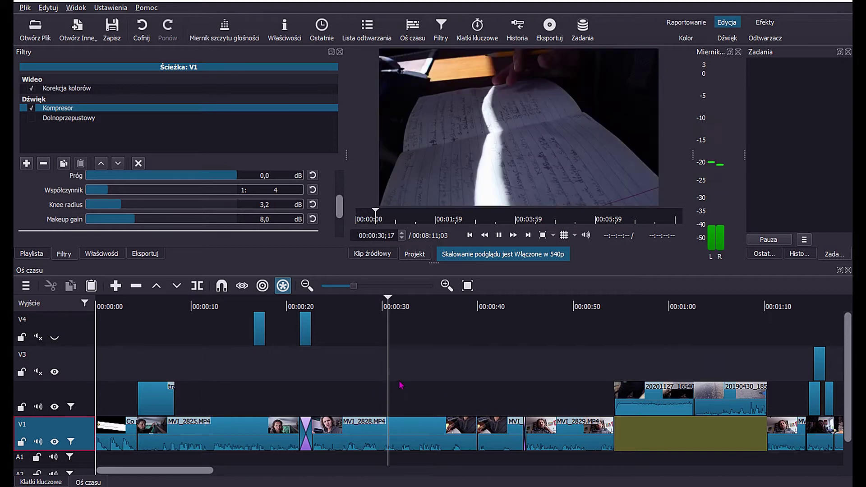
key(space)
mouse_move(716, 103)
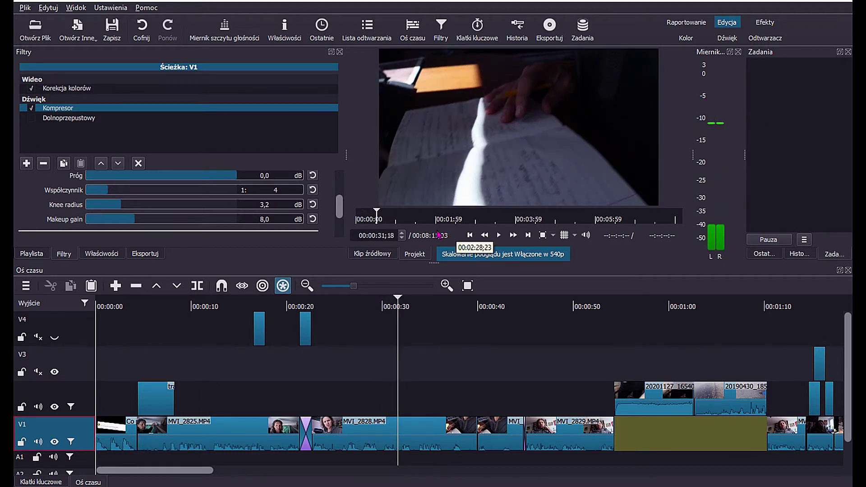
click(70, 88)
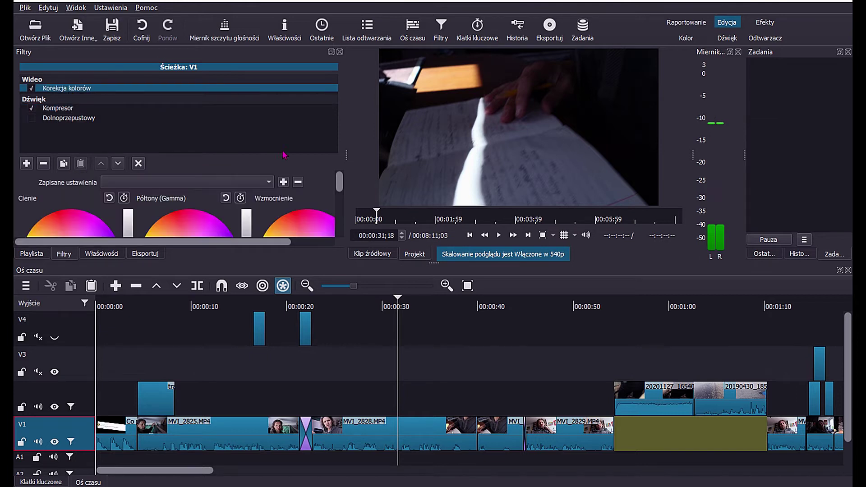
drag(340, 186, 339, 201)
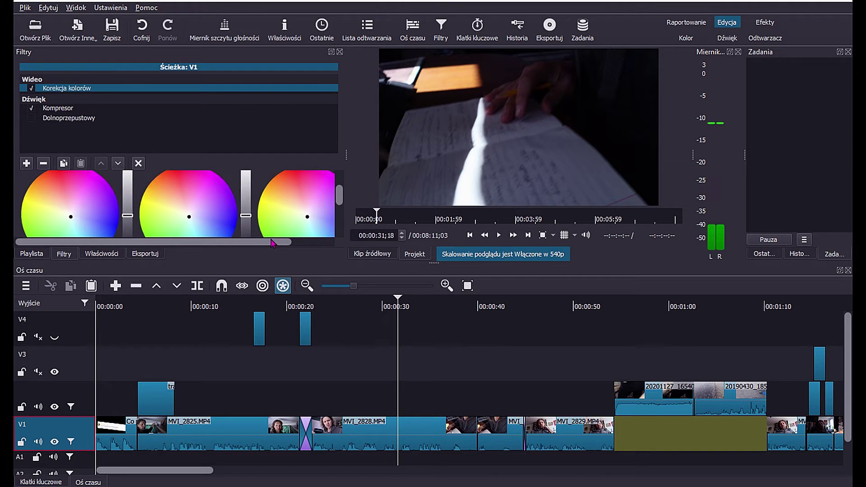
drag(274, 242, 332, 244)
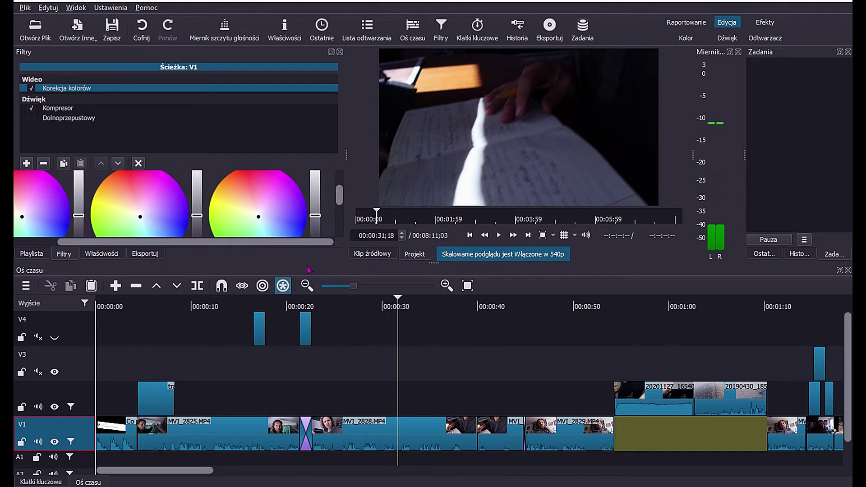
drag(436, 264, 491, 238)
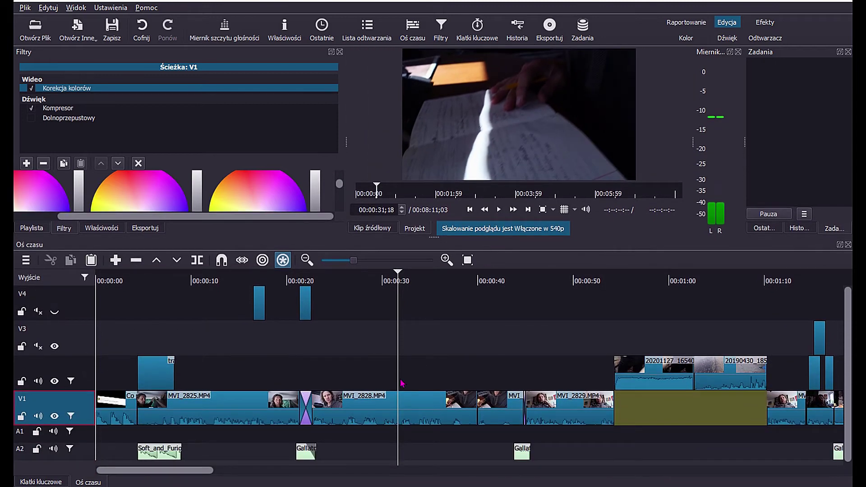
Inspect filters on V1 clips MVI_2825, MVI_2828, the 7.0 dB gain clip, and MVI_2829
click(281, 374)
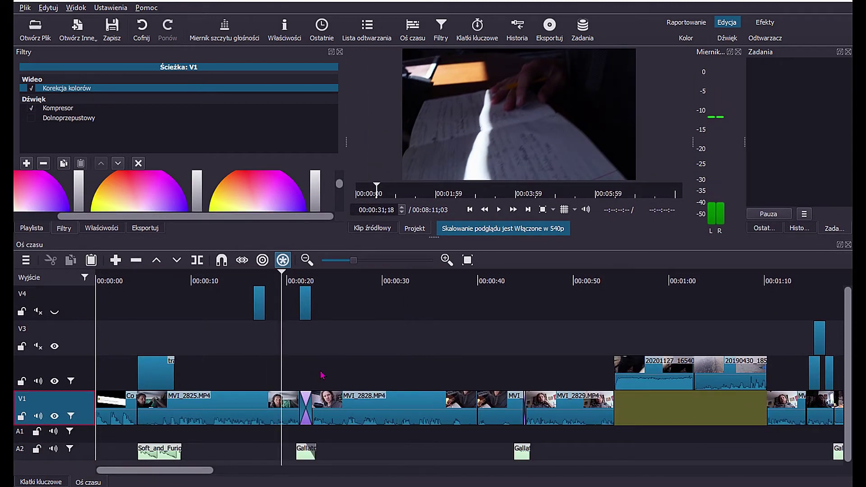
click(270, 398)
click(231, 384)
click(388, 381)
click(398, 405)
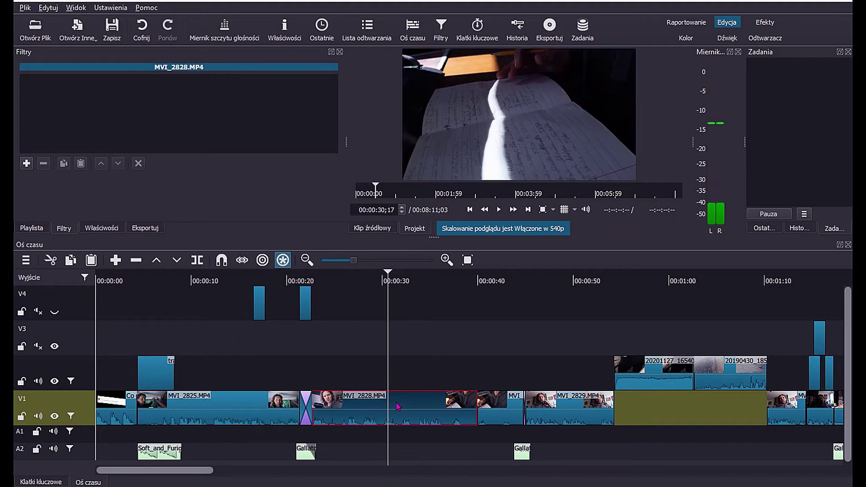
click(514, 406)
click(503, 380)
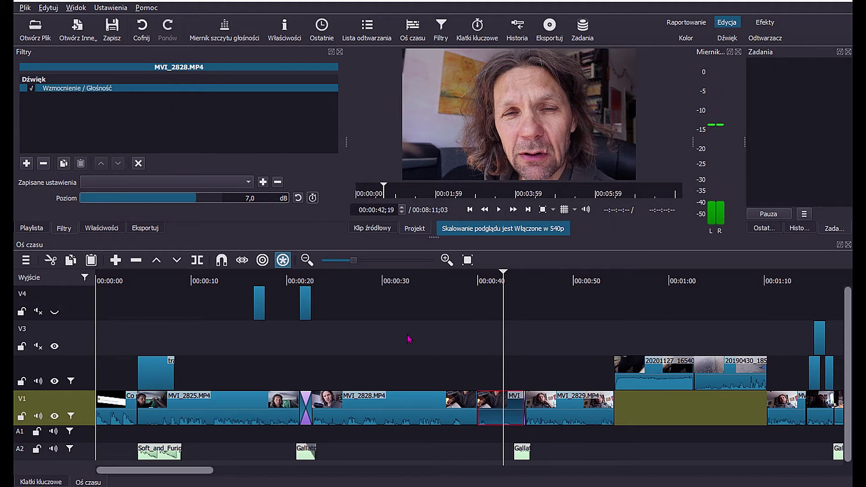
click(559, 408)
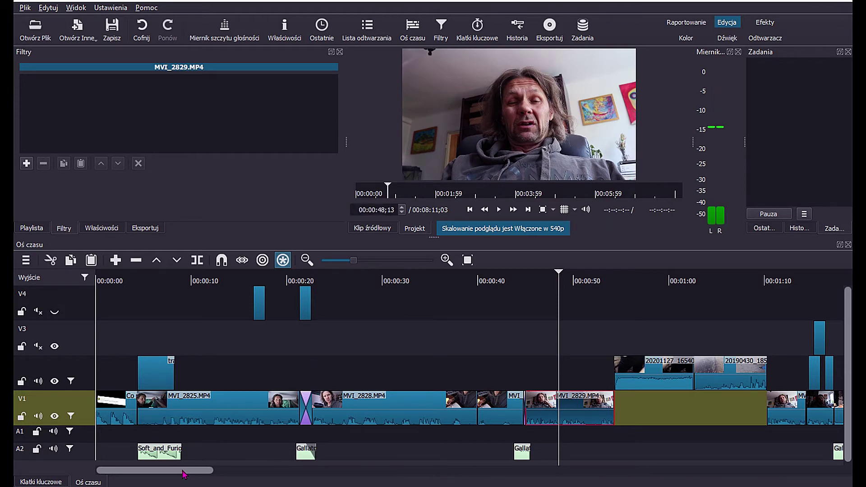
drag(184, 471, 506, 471)
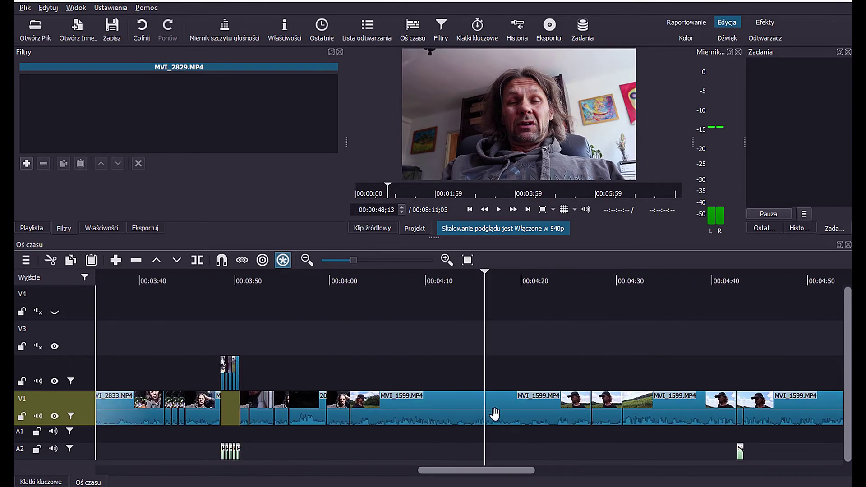
Select clip MVI_2835.MP4 and play it to watch its Rozmiar, Pozycja & Obrót animation
click(495, 414)
click(337, 413)
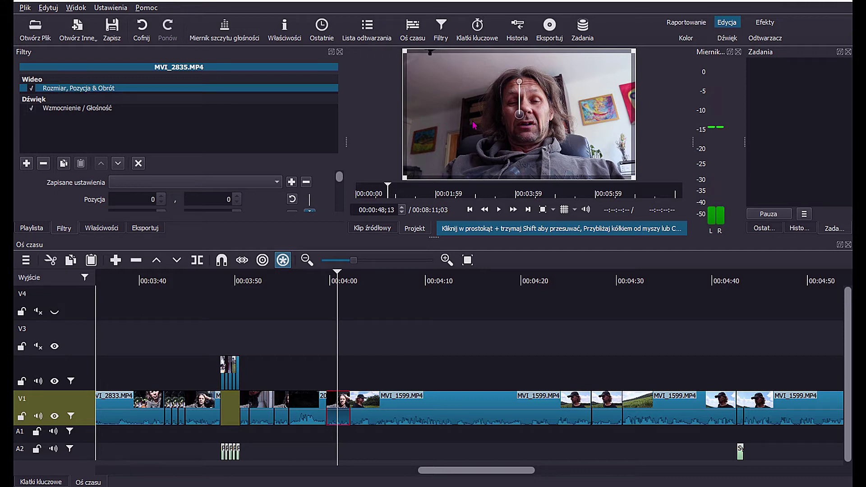
click(329, 378)
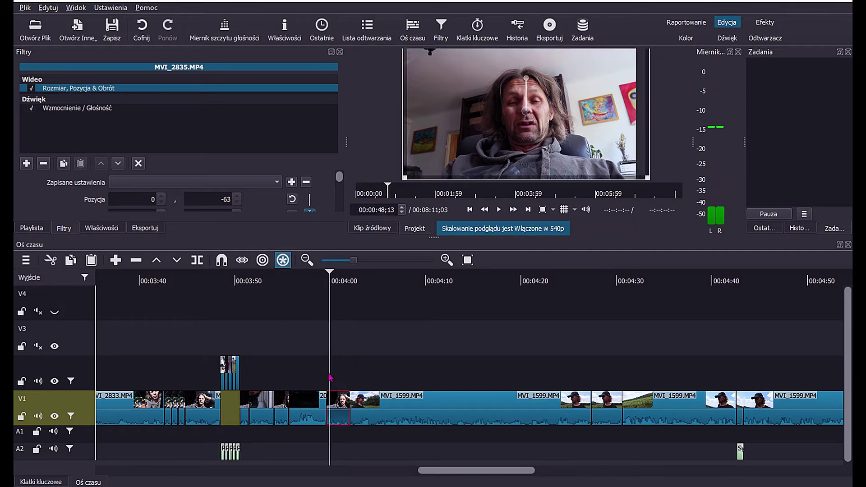
key(space)
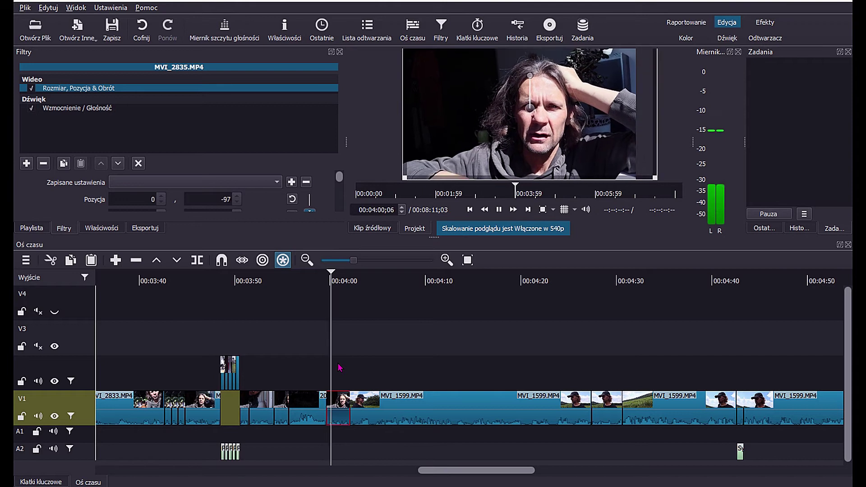
key(space)
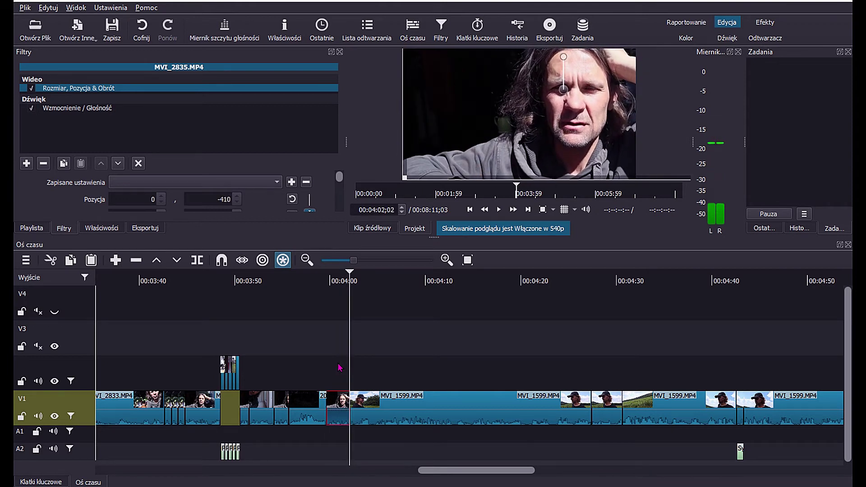
click(349, 421)
key(Up)
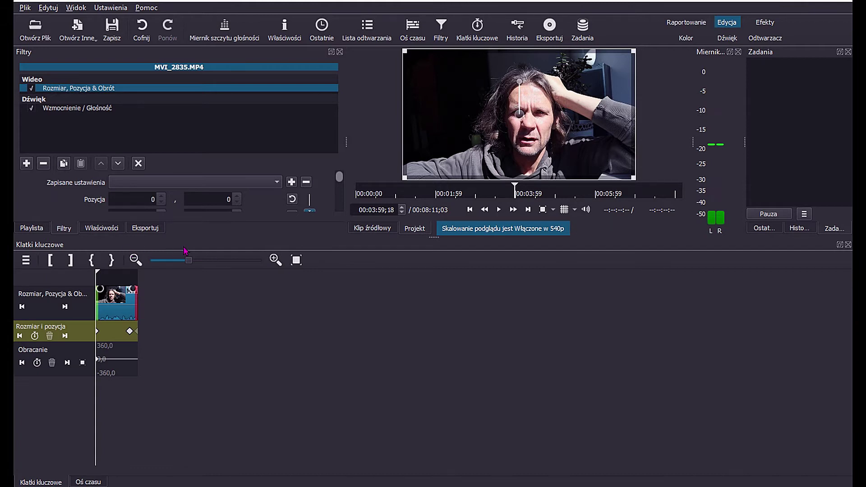
Return to the Oś czasu timeline, scrub toward 8:05, then scroll back to the start
click(95, 482)
mouse_move(501, 470)
mouse_down()
mouse_move(687, 475)
mouse_move(815, 461)
mouse_up()
mouse_move(592, 368)
mouse_down()
mouse_move(747, 376)
mouse_move(265, 363)
mouse_up()
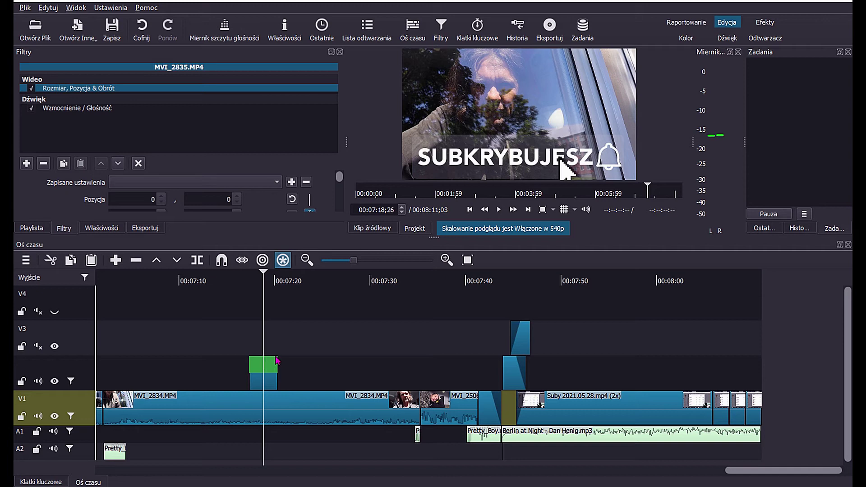
drag(746, 471, 36, 453)
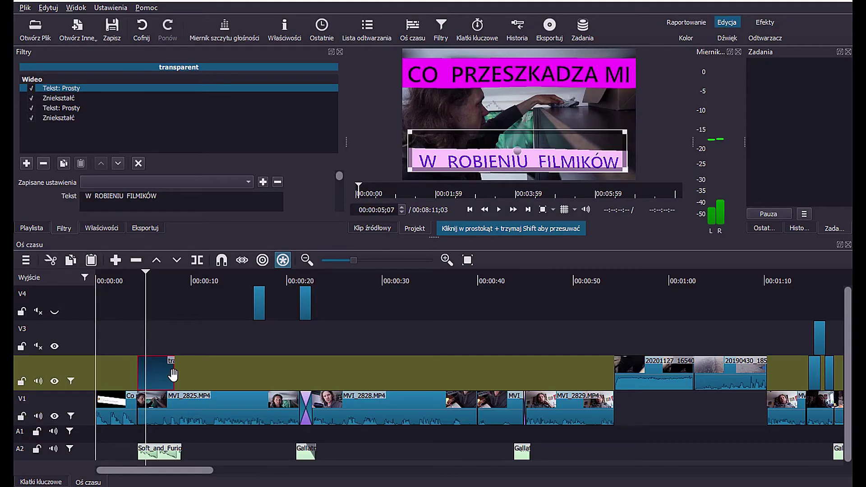
Select the 20201127_165400 cutaway clip on V2 near 0:55 to show its -10,9 dB volume filter
click(648, 339)
click(632, 323)
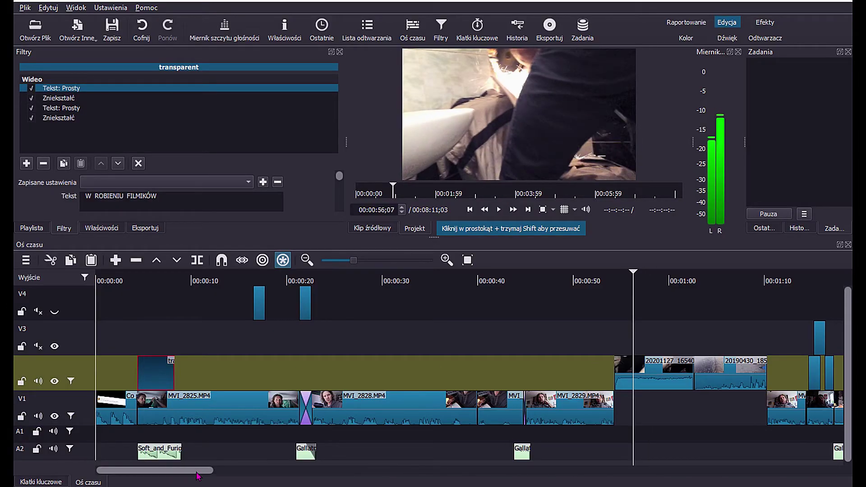
drag(197, 473, 229, 472)
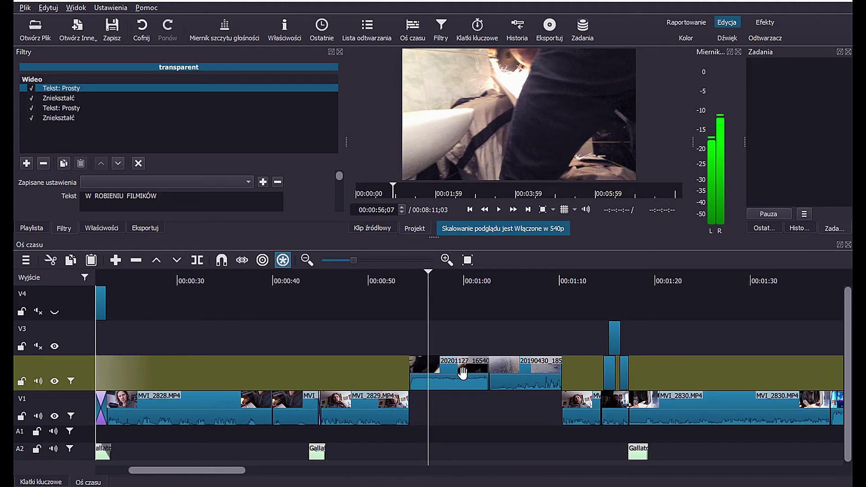
click(515, 324)
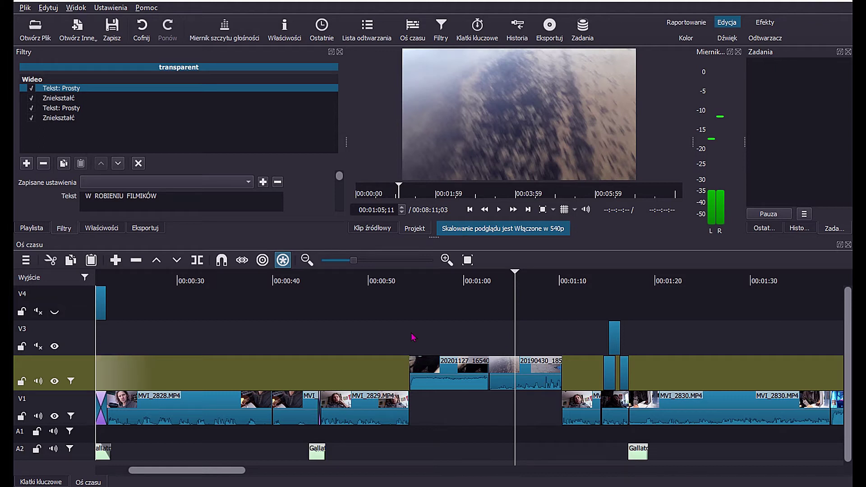
click(442, 378)
drag(430, 349, 424, 348)
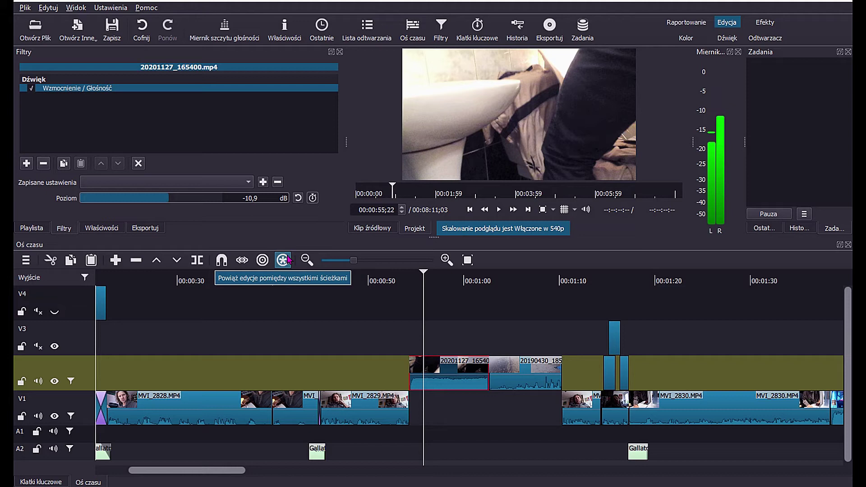
Set playback to about 0:37 and browse the '20210529 Co przeszkadza mi w robieniu filmików' folder
key(Up)
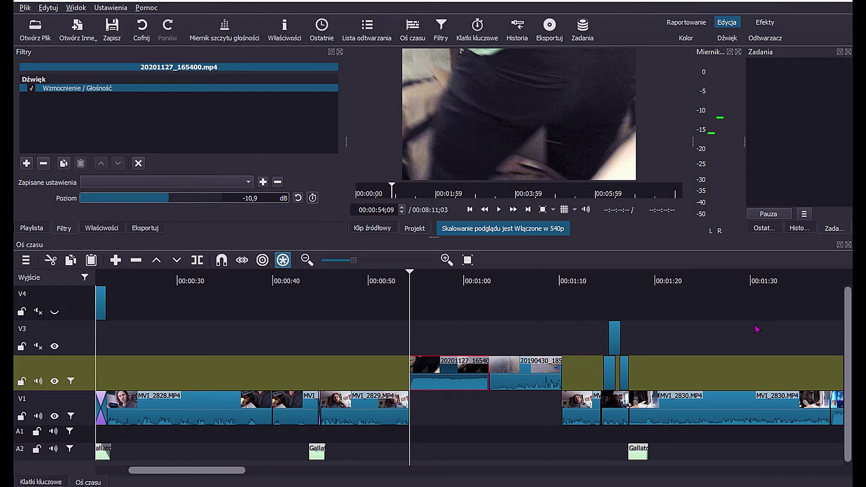
click(232, 336)
click(246, 364)
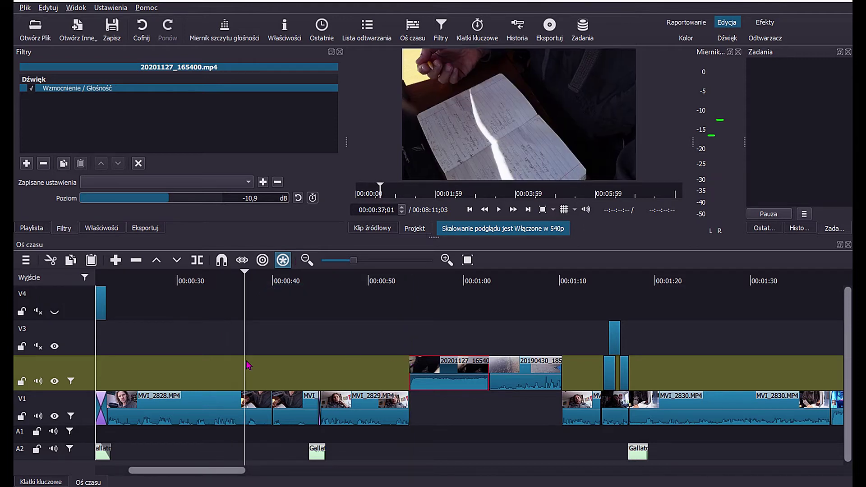
click(35, 28)
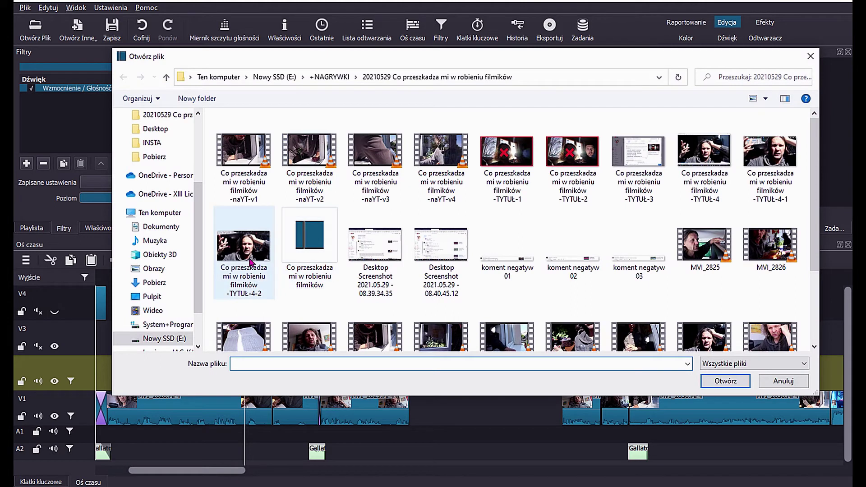
Load 'Co przeszkadza mi w robieniu filmików -TYTUŁ-4-2.png' into the source viewer
click(250, 262)
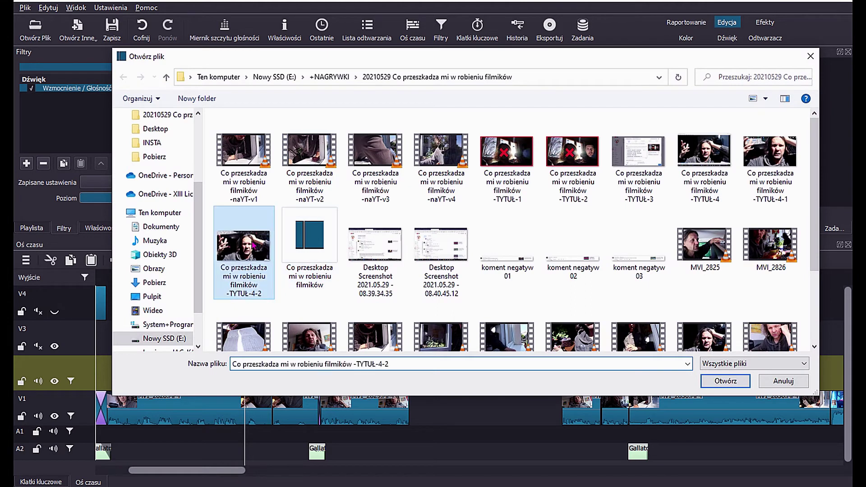
click(726, 381)
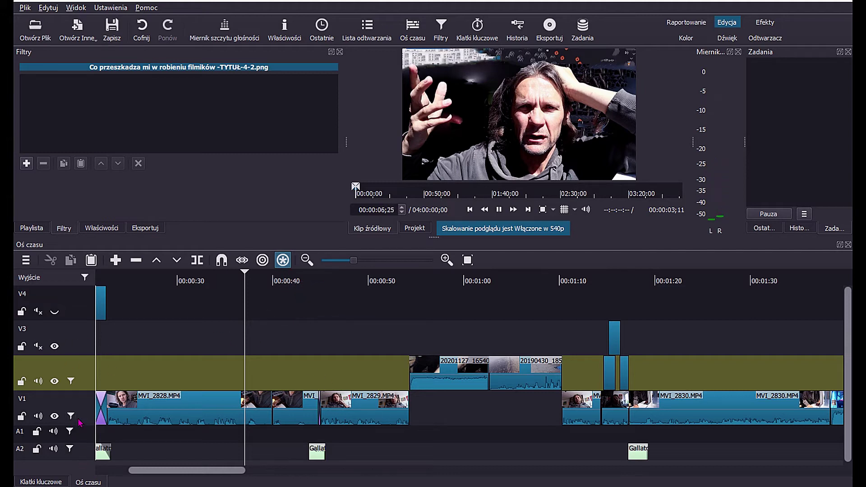
Target track V3 and place the TYTUŁ-4-2 title image at the playhead, then review it
click(86, 368)
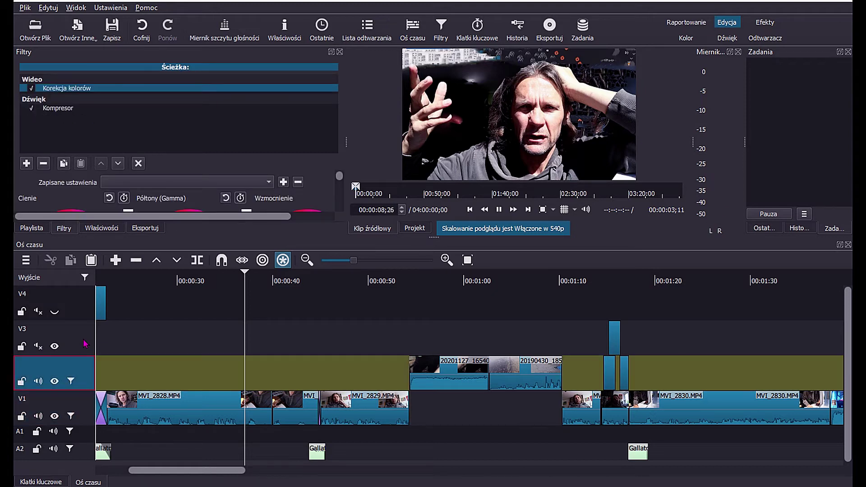
click(88, 345)
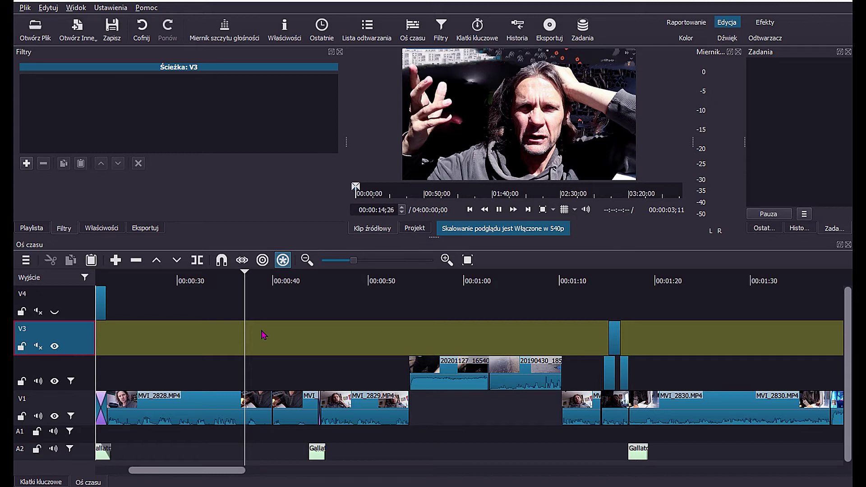
key(ctrl+v)
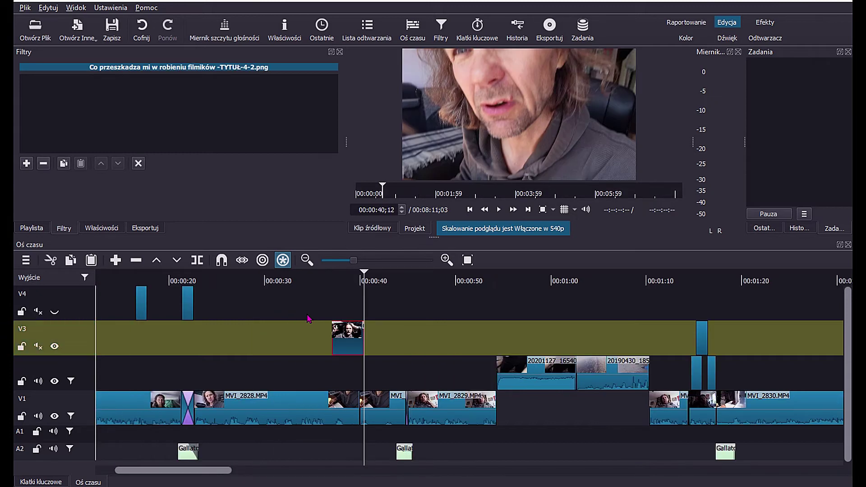
mouse_move(333, 316)
mouse_down()
mouse_move(397, 322)
mouse_move(370, 325)
mouse_up()
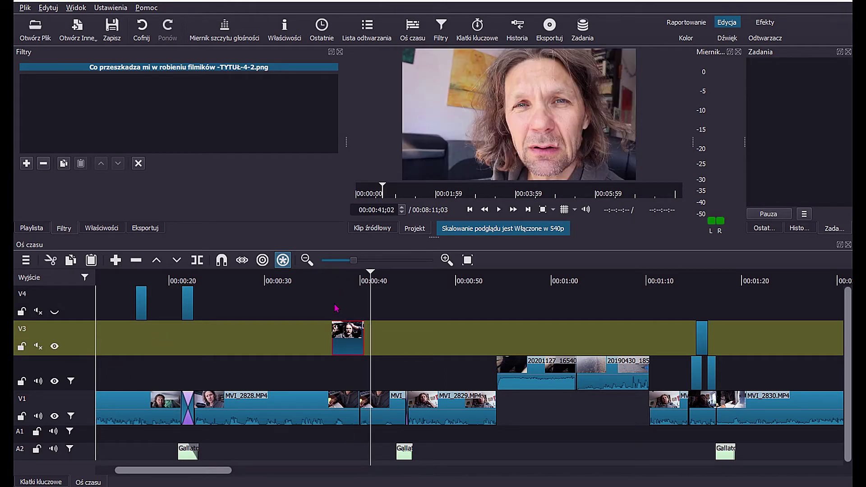
Insert a second copy of the title image on V3 and check it around 0:43
key(ctrl+v)
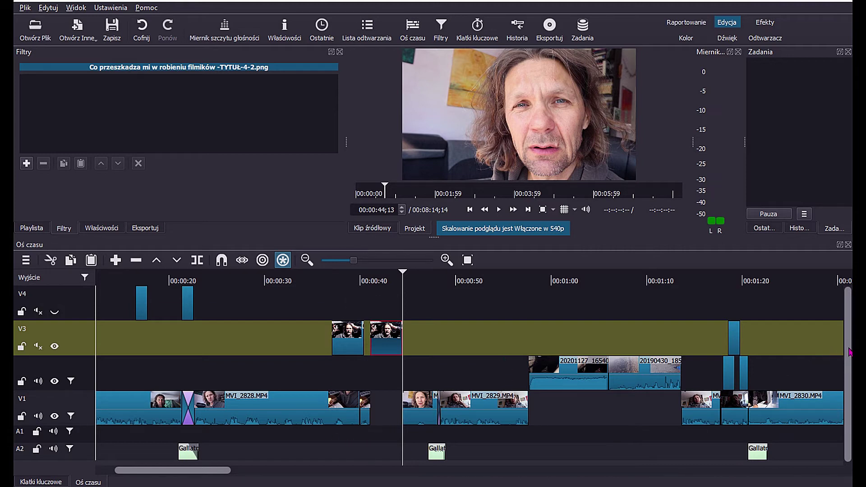
scroll(851, 389, down, 1)
scroll(754, 376, up, 1)
click(346, 307)
click(391, 307)
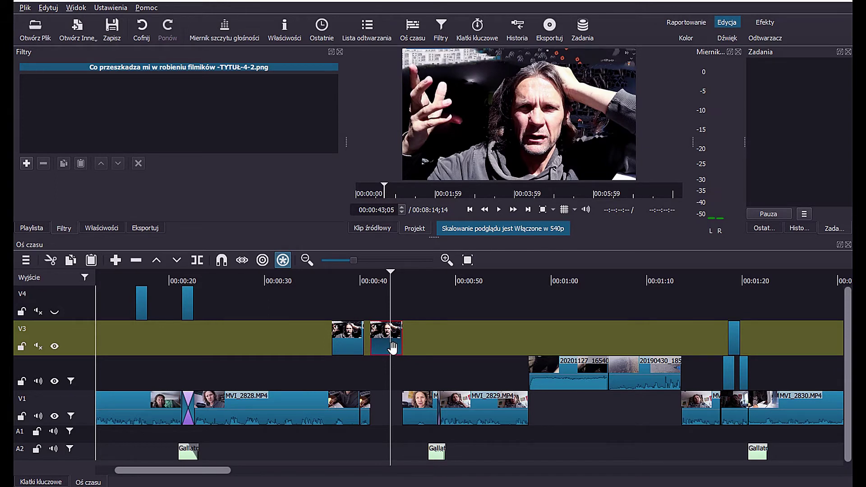
Select the 20190430_185950 aerial clip on V2 around 1:07
click(568, 339)
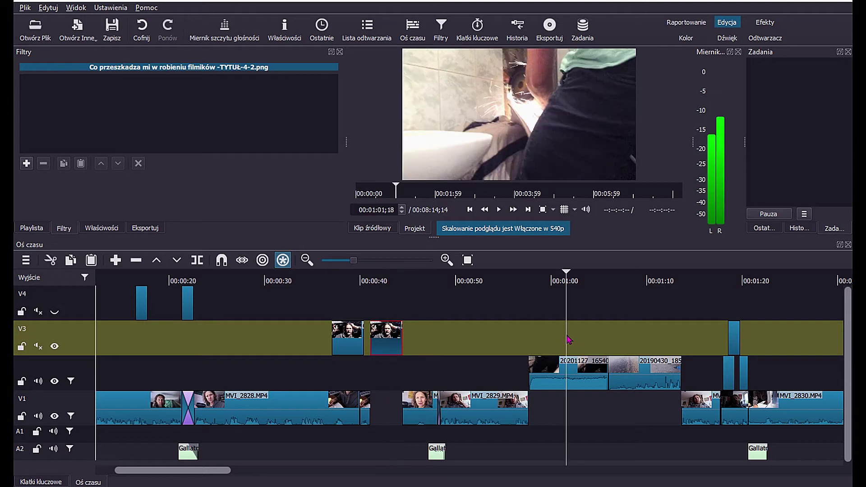
click(634, 339)
click(583, 372)
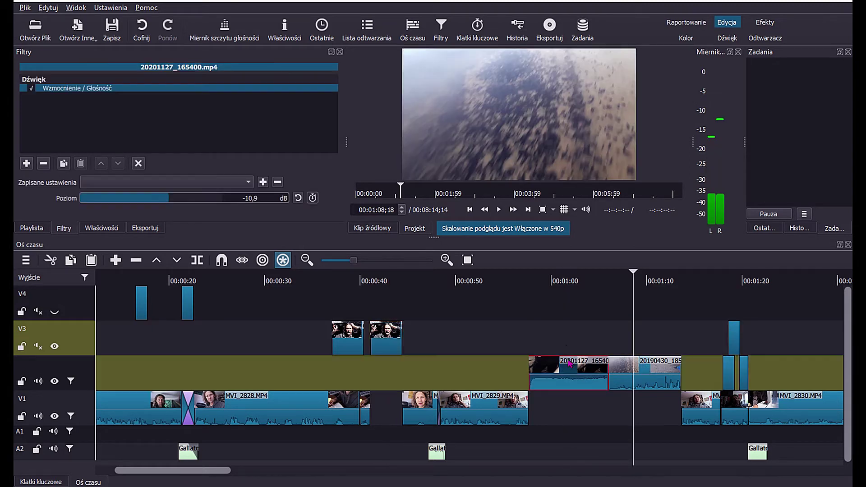
click(565, 373)
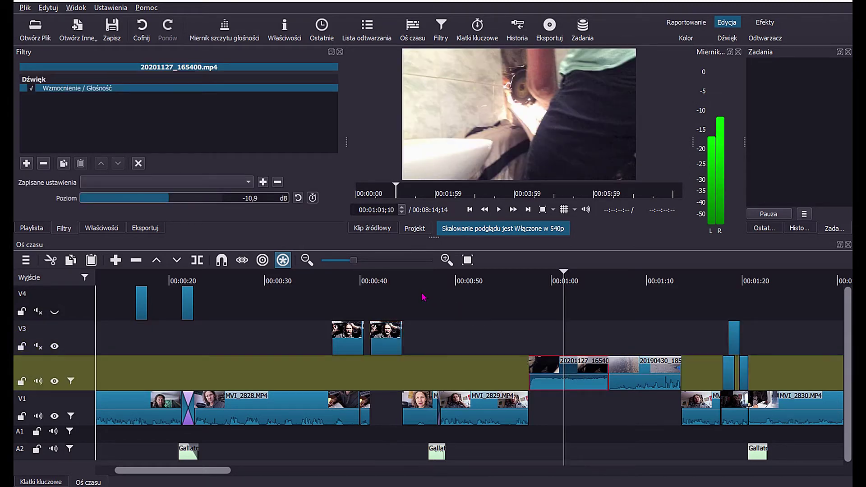
click(626, 336)
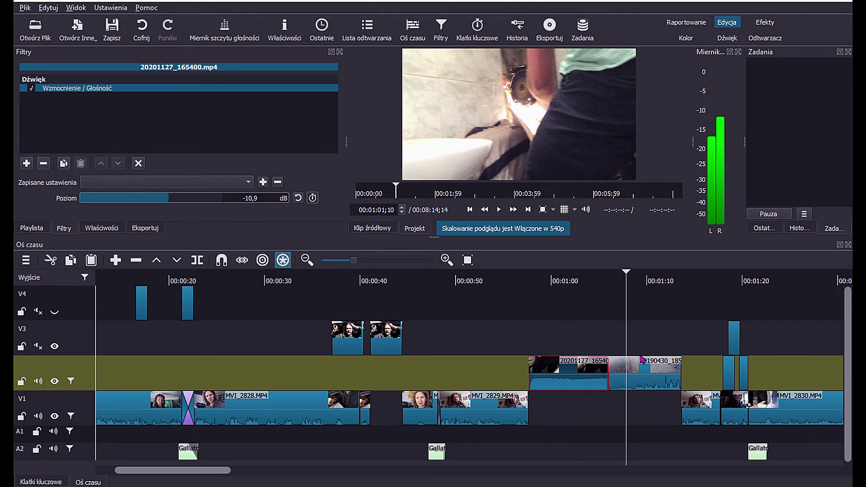
click(658, 385)
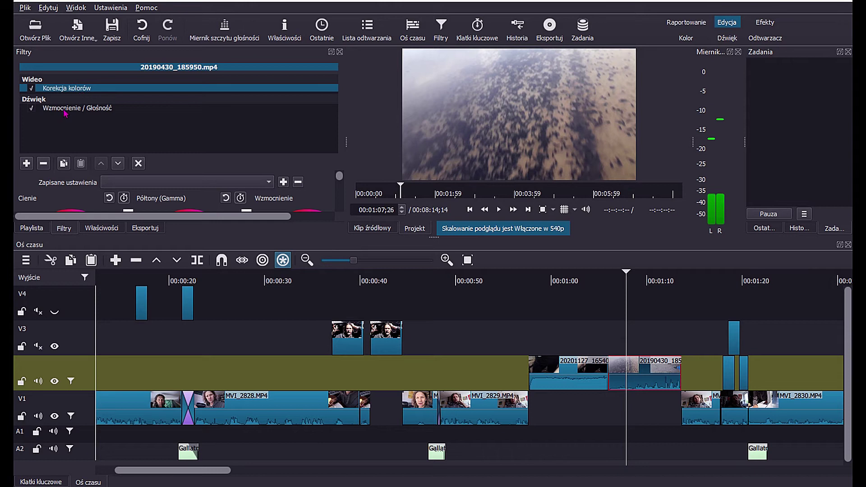
Toggle its Korekcja kolorów filter off and on to compare, leaving it enabled
click(30, 88)
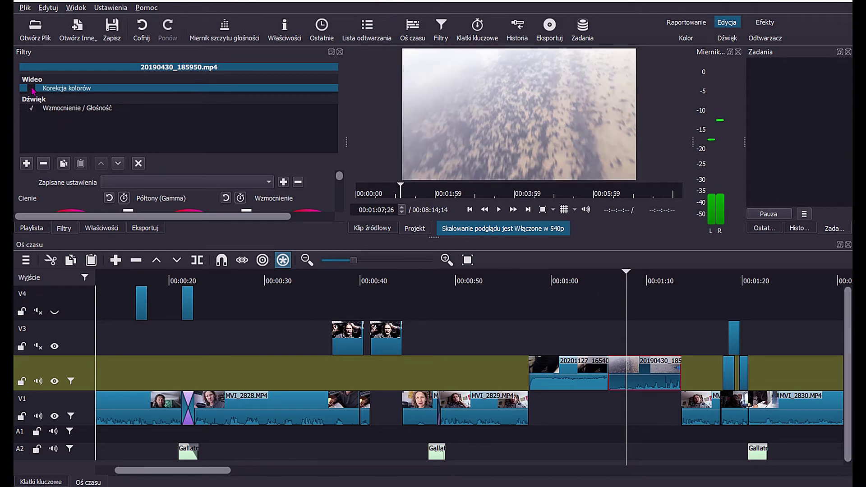
click(31, 89)
click(645, 336)
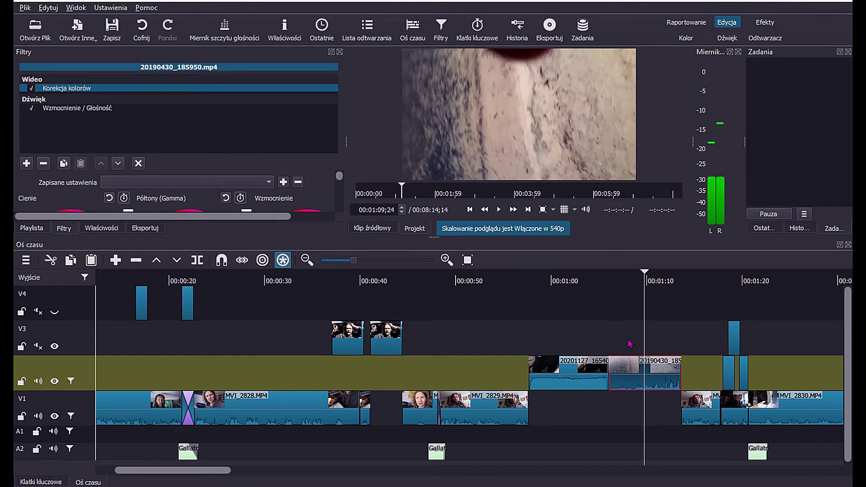
click(624, 345)
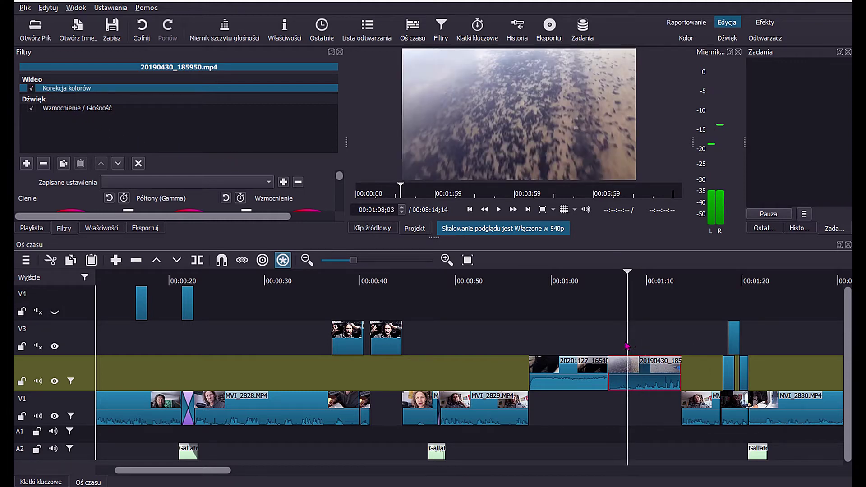
click(31, 89)
click(31, 89)
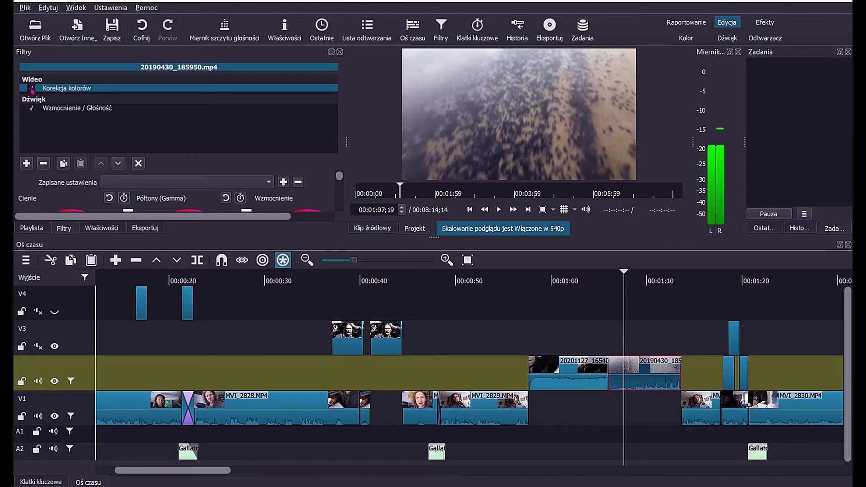
click(31, 89)
click(32, 88)
click(695, 364)
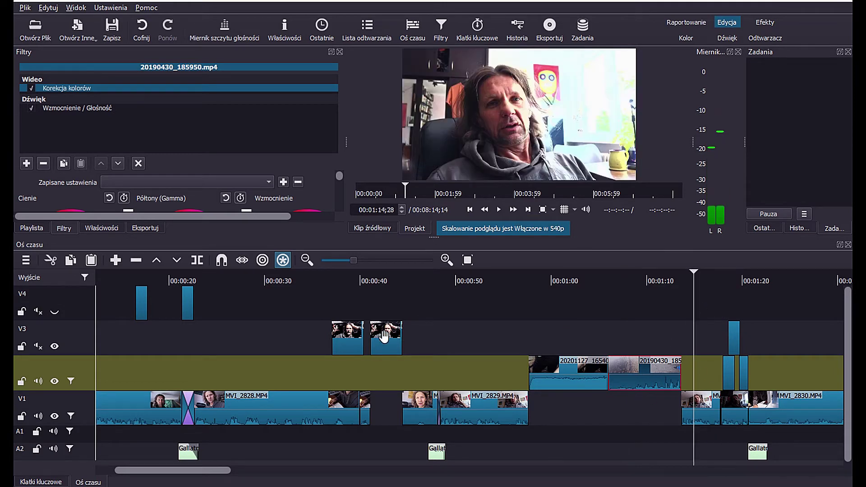
Select the transparent caption clip and view its text filters, ending on the first Zniekształć (Amplituda 11,3 %)
drag(201, 471, 145, 468)
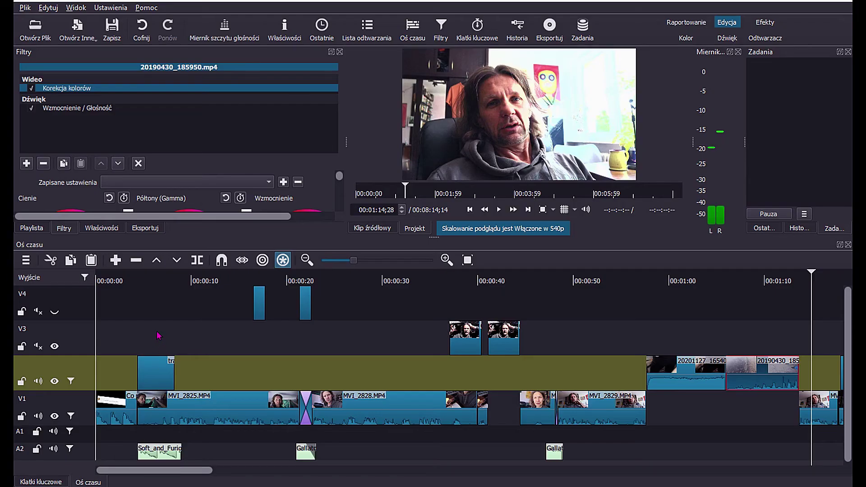
click(159, 370)
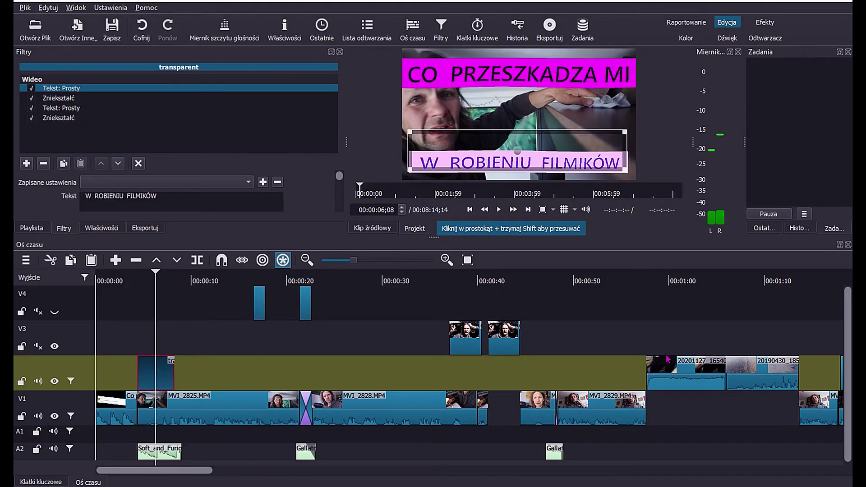
click(465, 306)
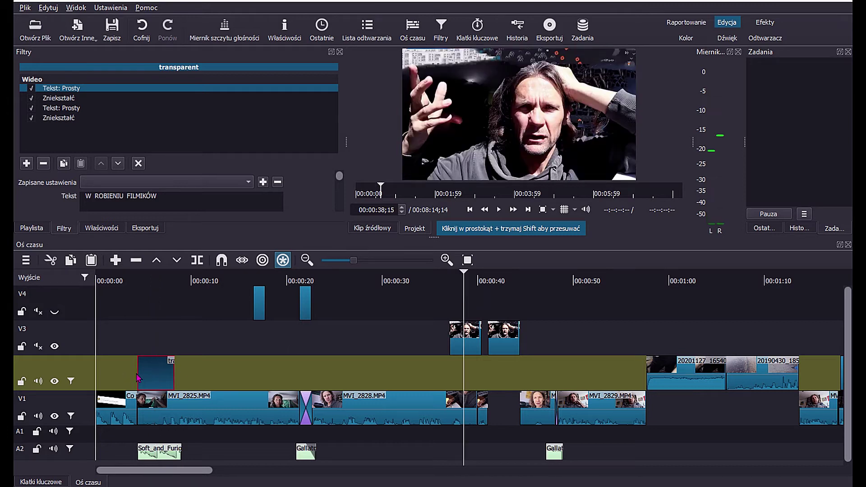
click(161, 369)
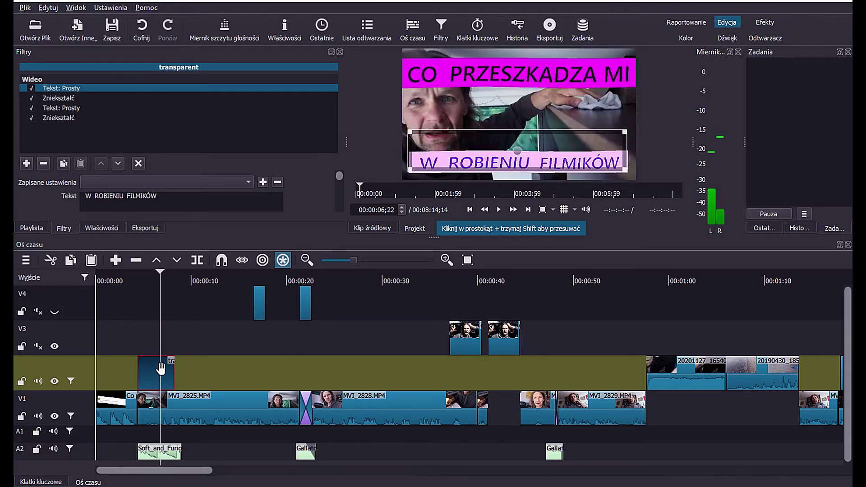
click(59, 109)
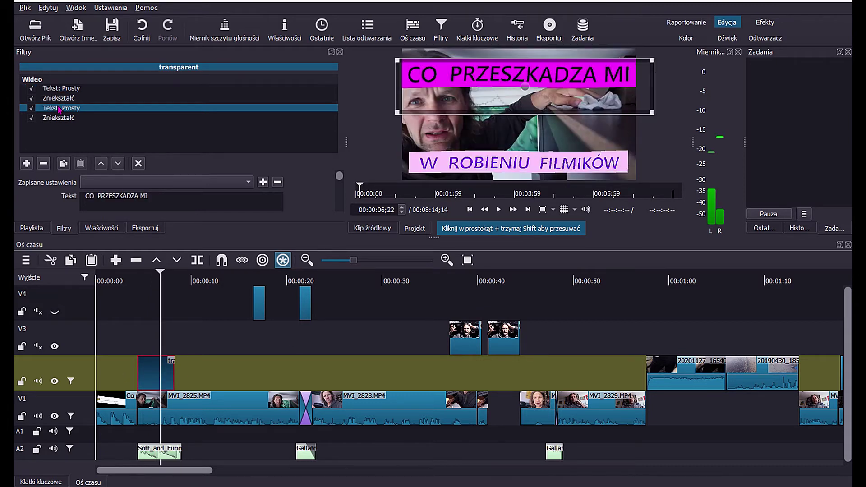
click(67, 89)
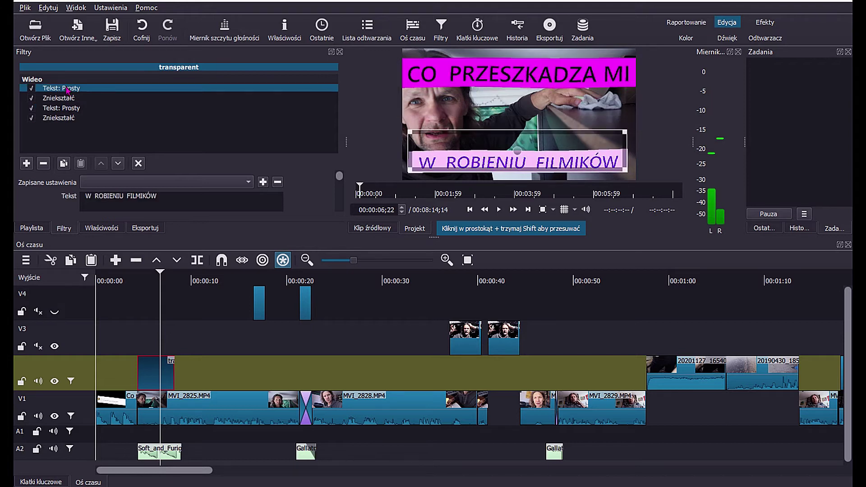
click(66, 110)
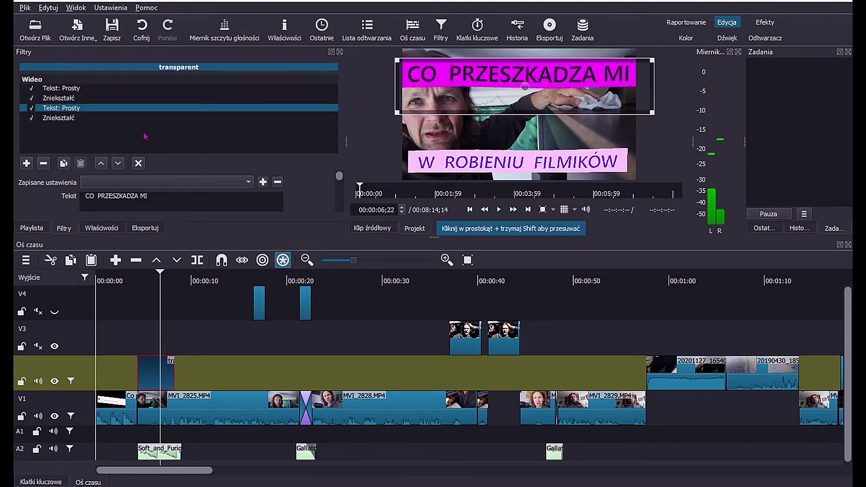
click(58, 119)
click(74, 102)
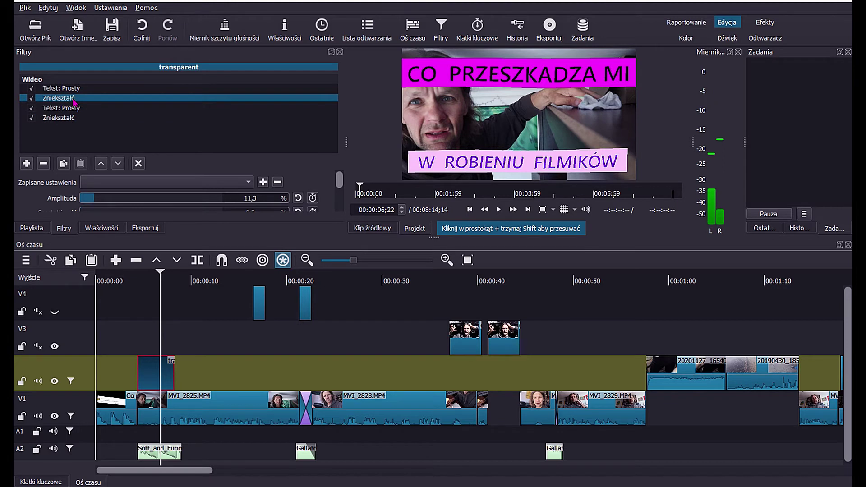
Set the first Zniekształć filter to Częstotliwość 2,7 and Amplituda 6,4, previewing the wave
scroll(343, 187, down, 2)
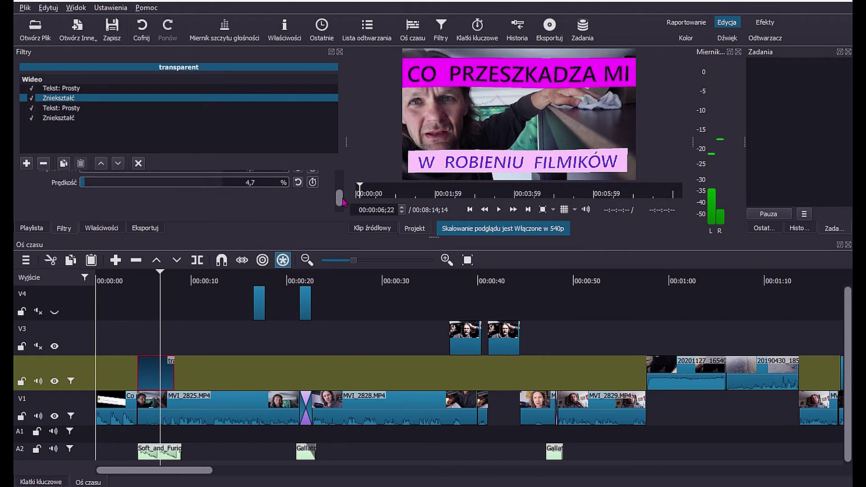
drag(359, 145, 472, 141)
mouse_move(298, 111)
mouse_down()
mouse_move(306, 122)
mouse_move(296, 130)
mouse_move(294, 115)
mouse_up()
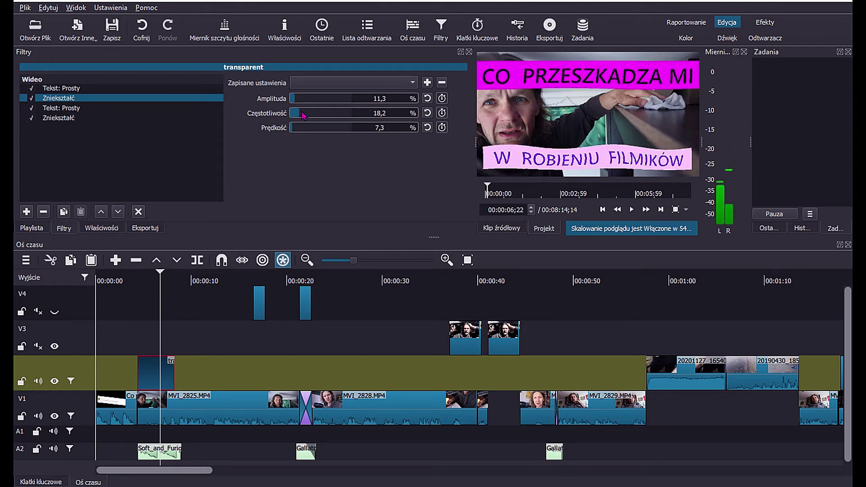
click(140, 345)
key(space)
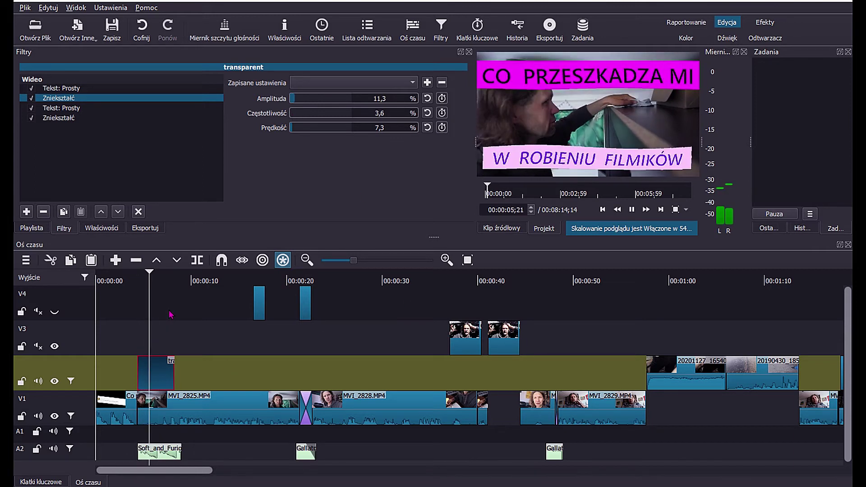
key(space)
mouse_move(302, 102)
mouse_down()
mouse_move(332, 102)
mouse_move(293, 126)
mouse_up()
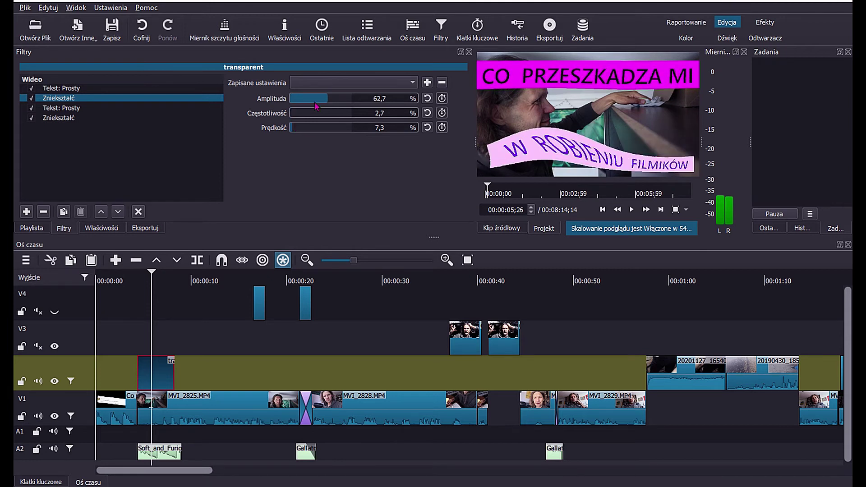
mouse_move(321, 101)
mouse_down()
mouse_move(296, 100)
mouse_move(294, 111)
mouse_up()
click(140, 343)
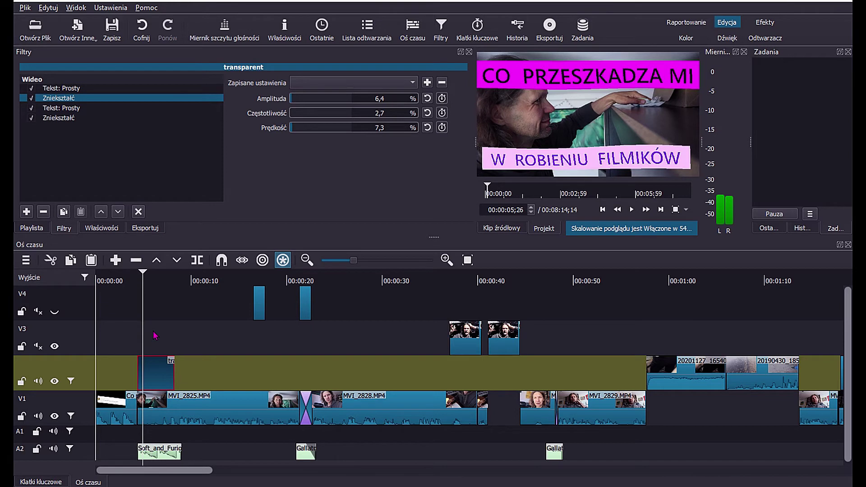
key(space)
key(space)
Disable the last Zniekształć filter and preview the captions without it
click(65, 118)
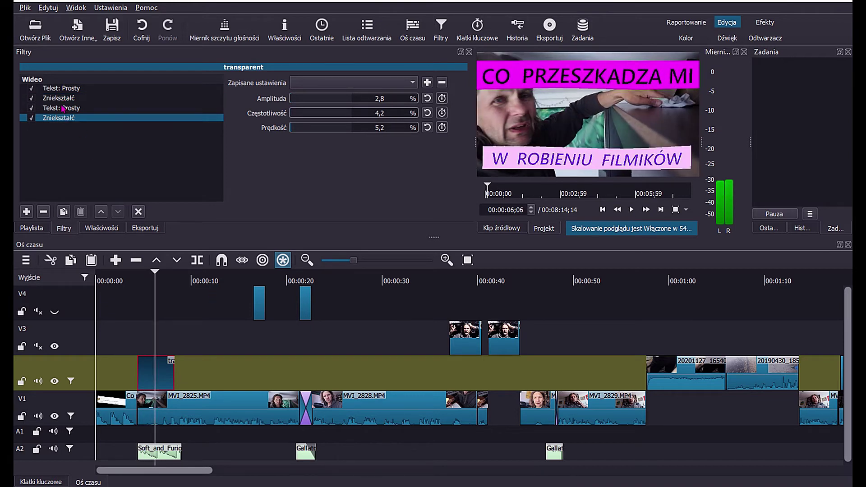
click(150, 345)
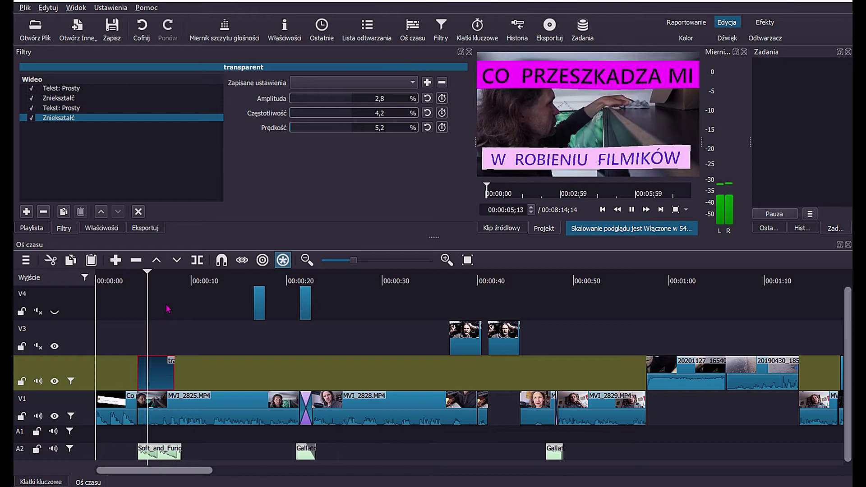
click(32, 119)
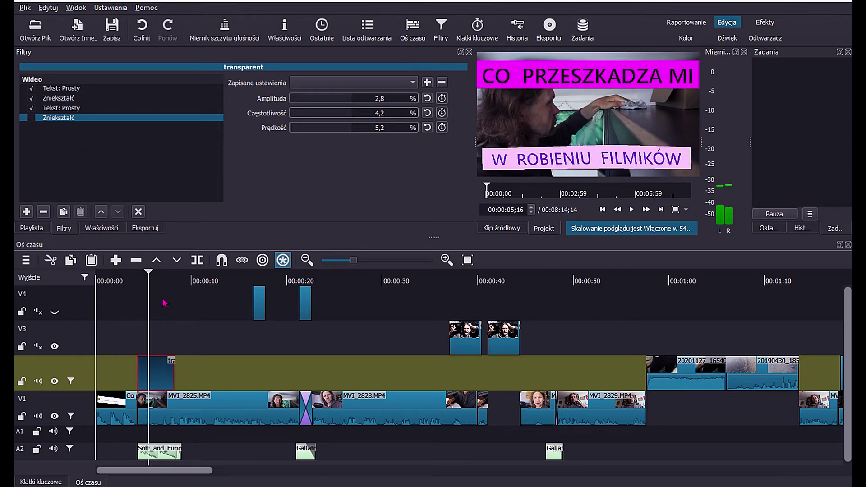
click(138, 333)
key(space)
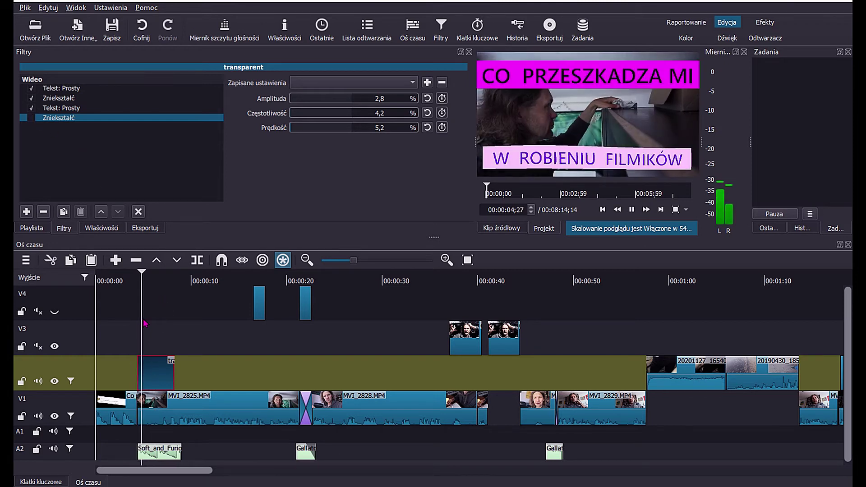
key(space)
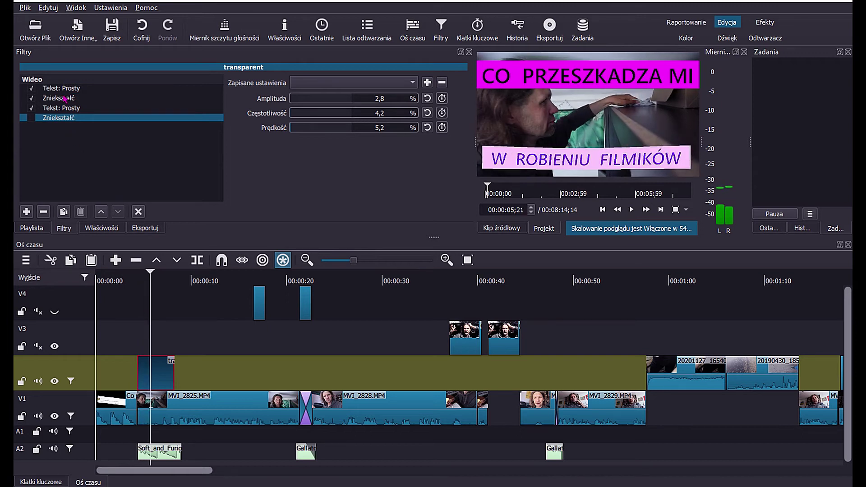
Re-enable the last Zniekształć filter and preview the captions with distortion restored
click(67, 88)
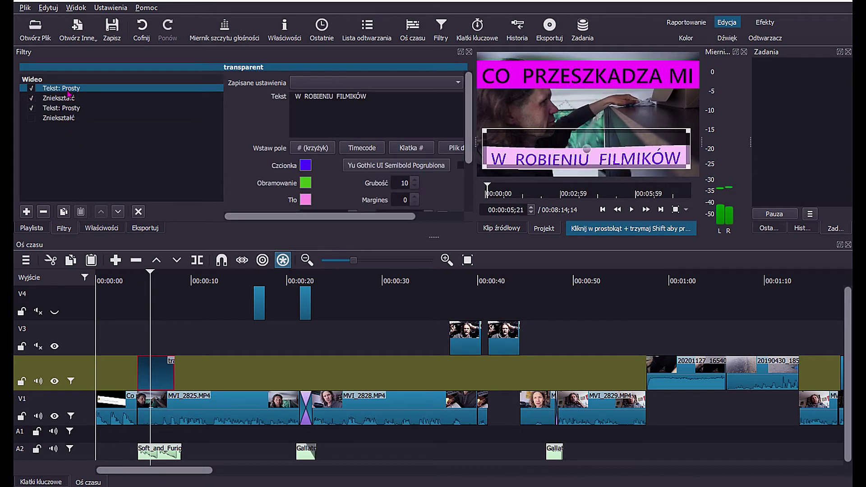
click(63, 99)
click(63, 108)
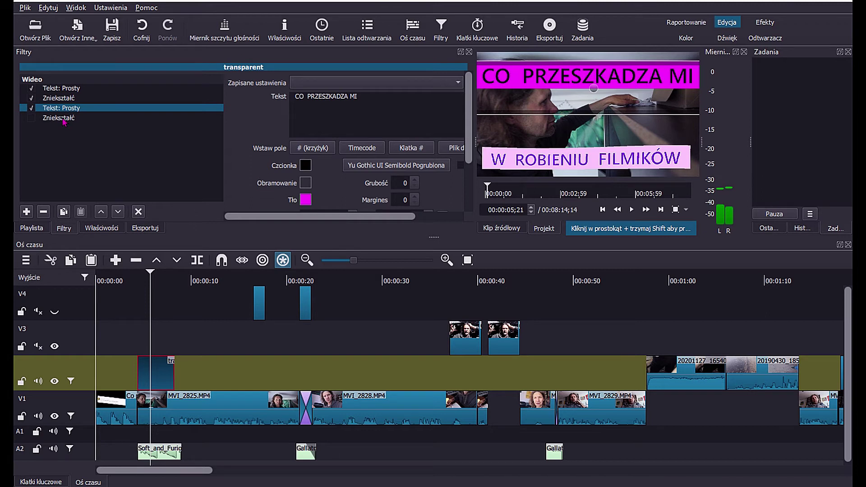
click(63, 118)
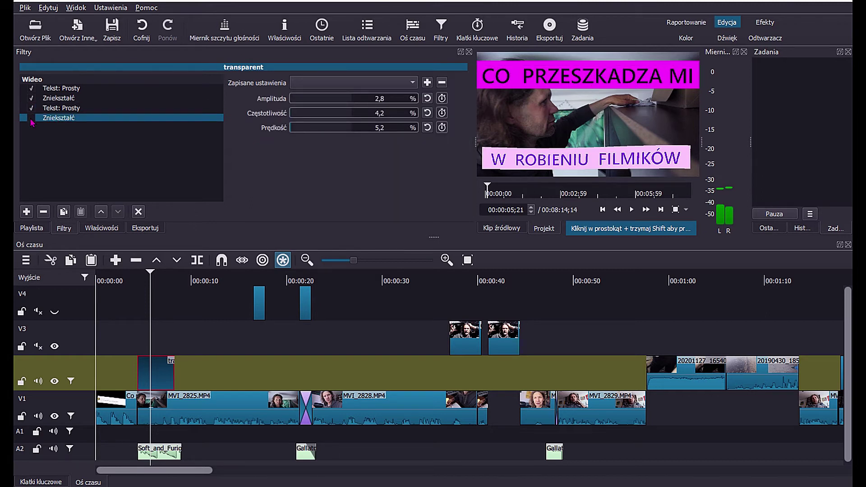
click(32, 118)
click(139, 276)
key(space)
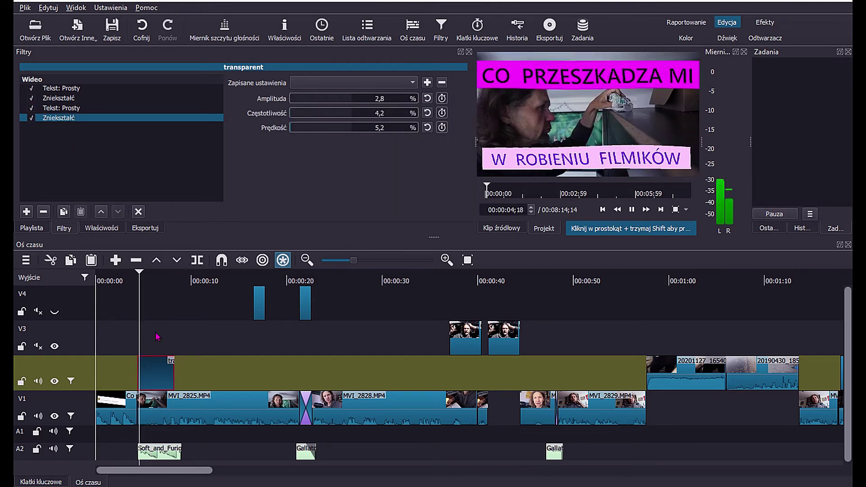
key(space)
click(32, 99)
key(space)
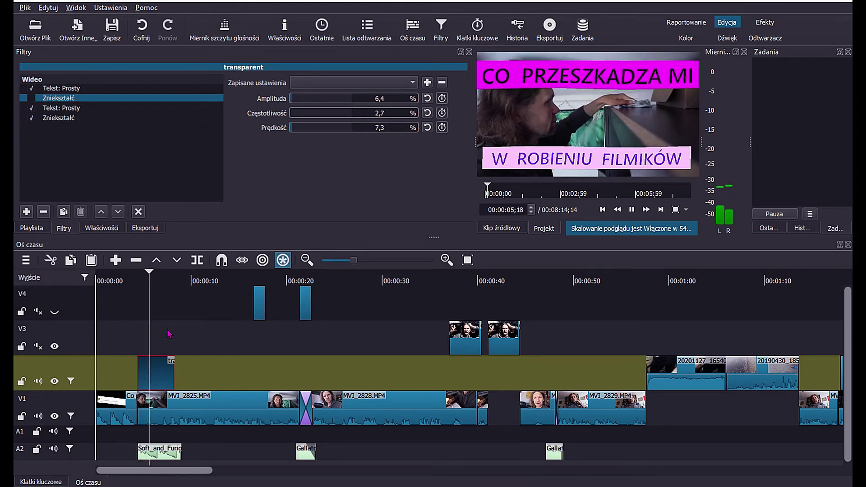
key(space)
Reorder the filters to distortion, text, distortion, text, then select MVI_2825.MP4 on V1
click(54, 119)
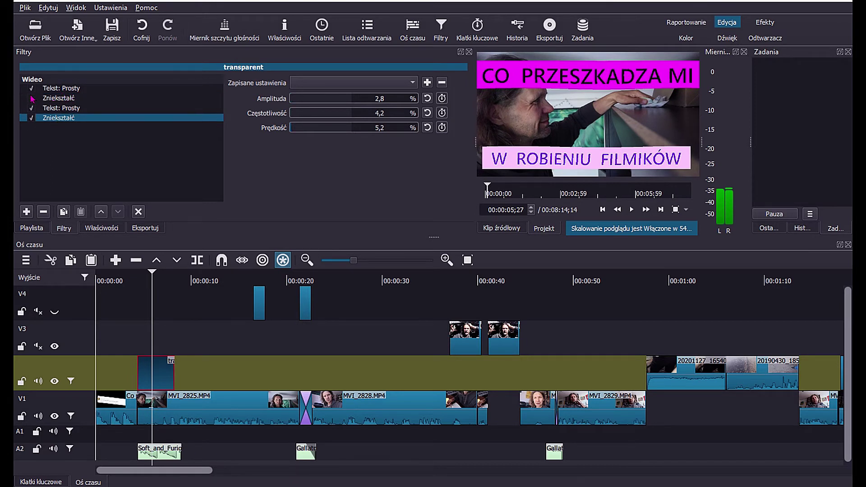
click(49, 89)
drag(55, 99, 58, 88)
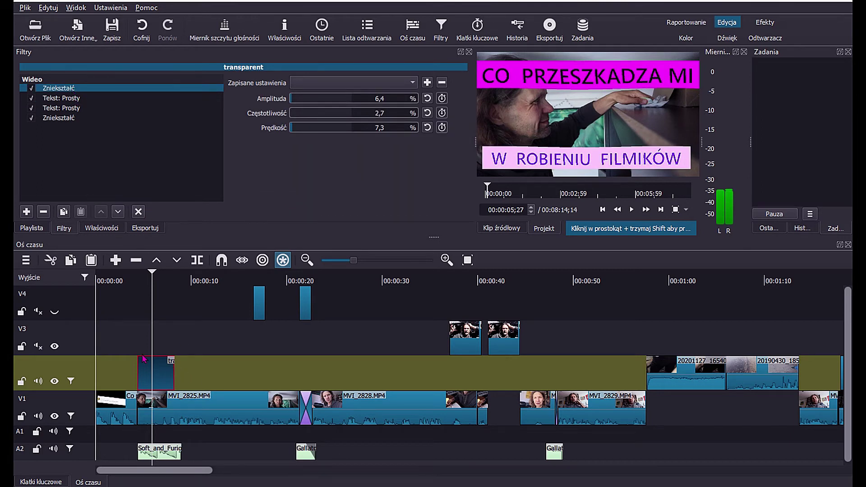
key(space)
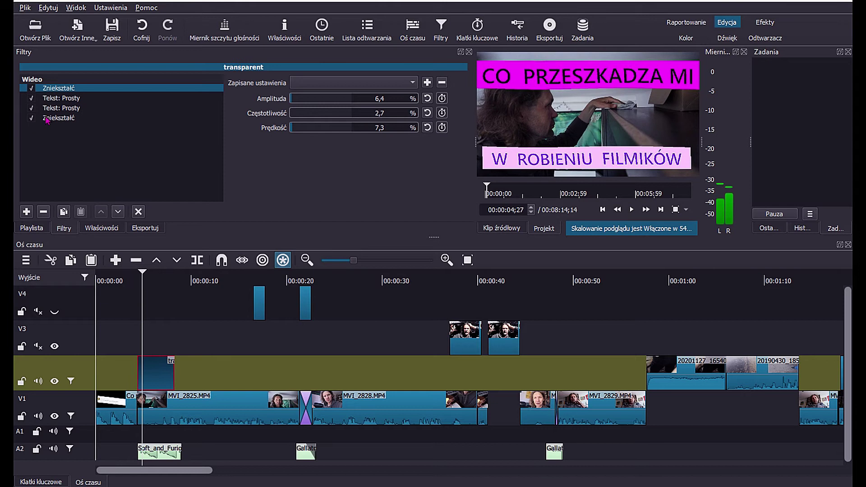
drag(47, 119, 49, 109)
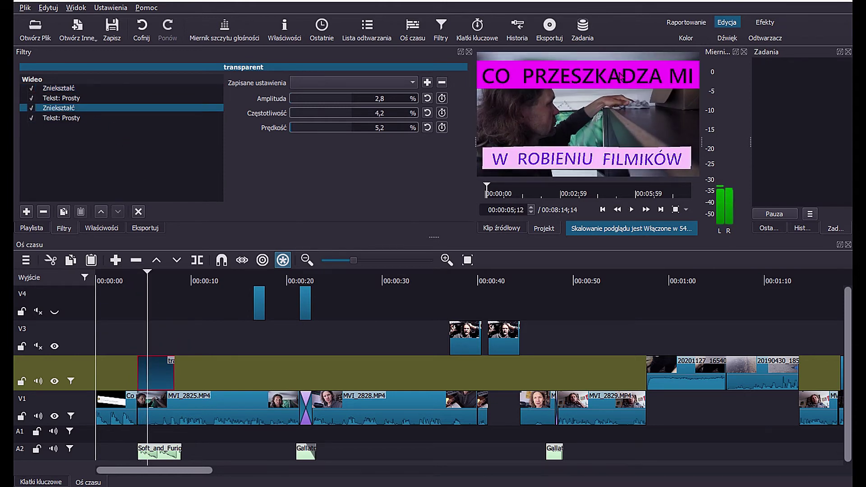
click(60, 89)
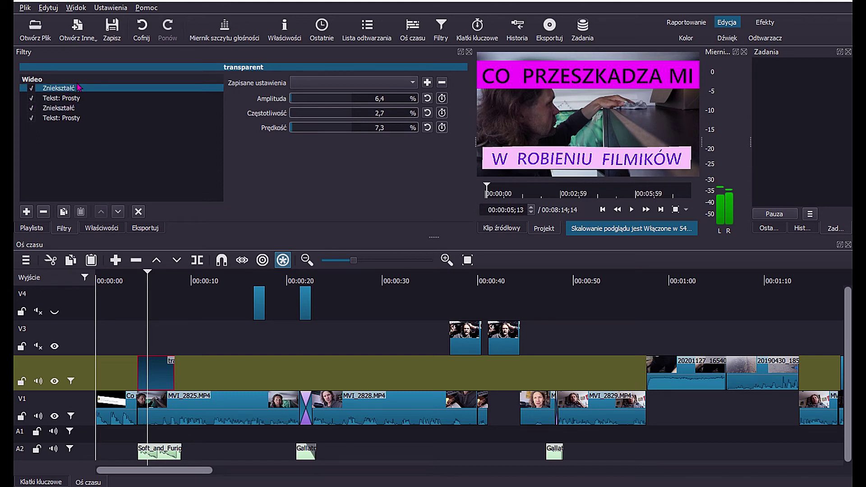
click(72, 98)
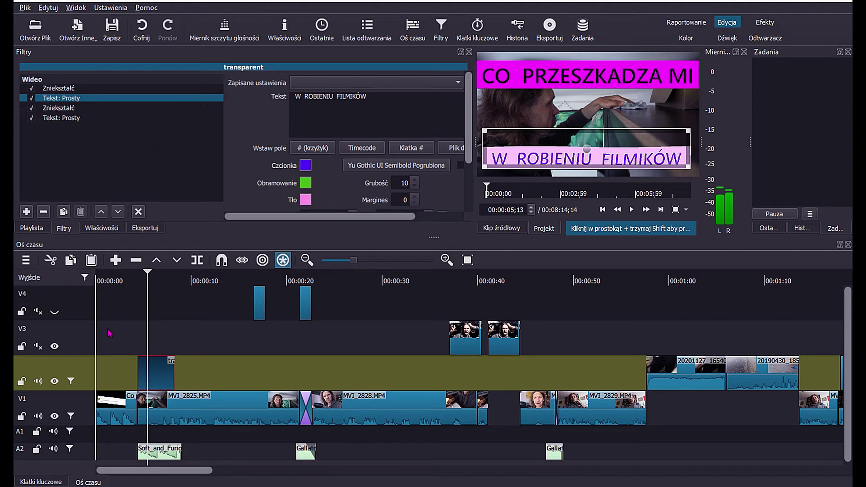
key(Down)
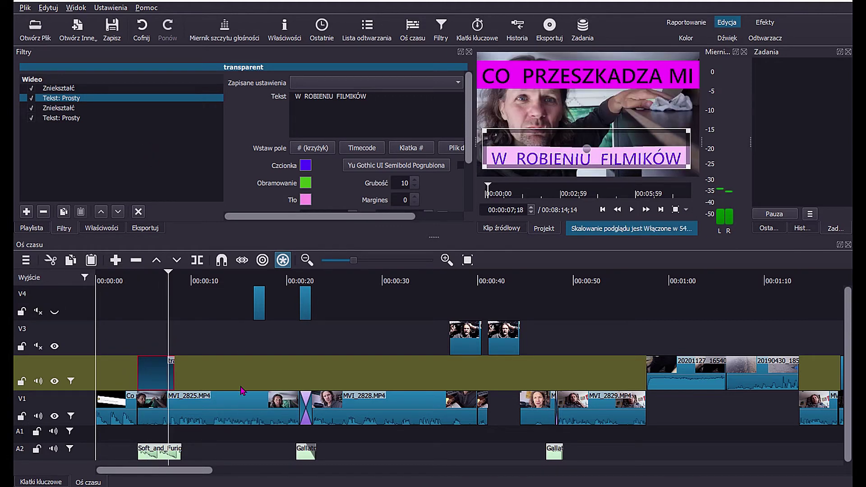
click(246, 414)
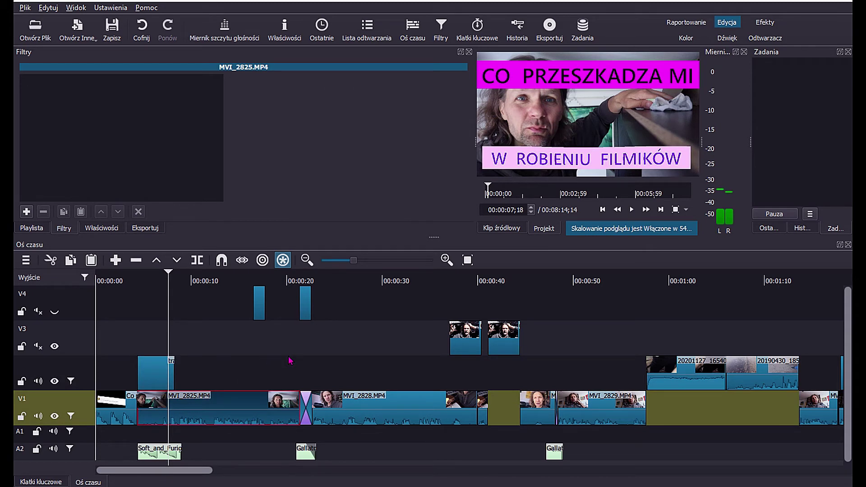
Select the koment negatyw 01.png comment image on V2 around 6:48
drag(200, 471, 746, 472)
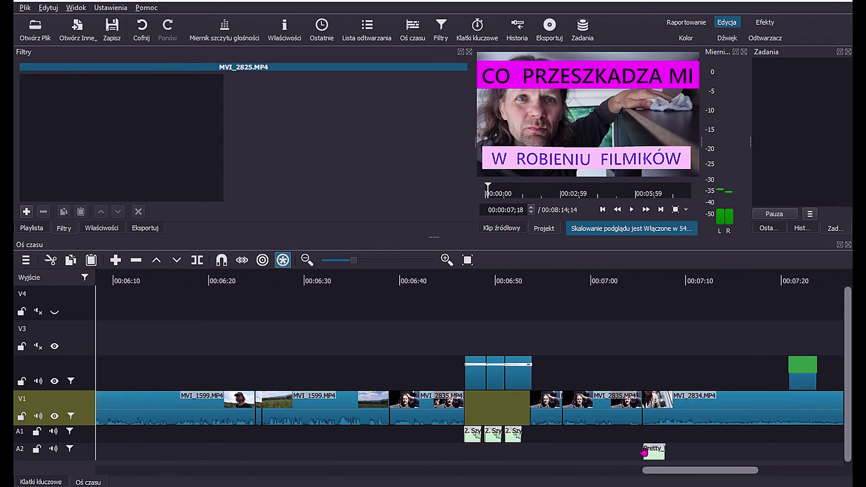
click(478, 343)
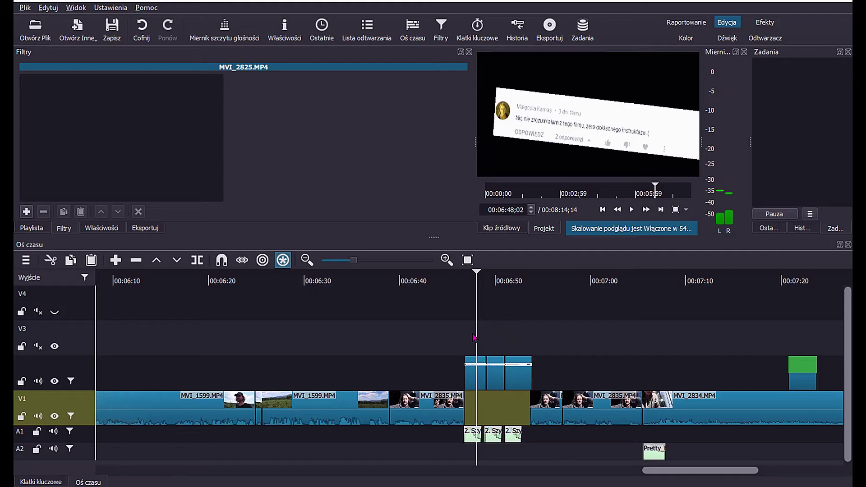
click(473, 338)
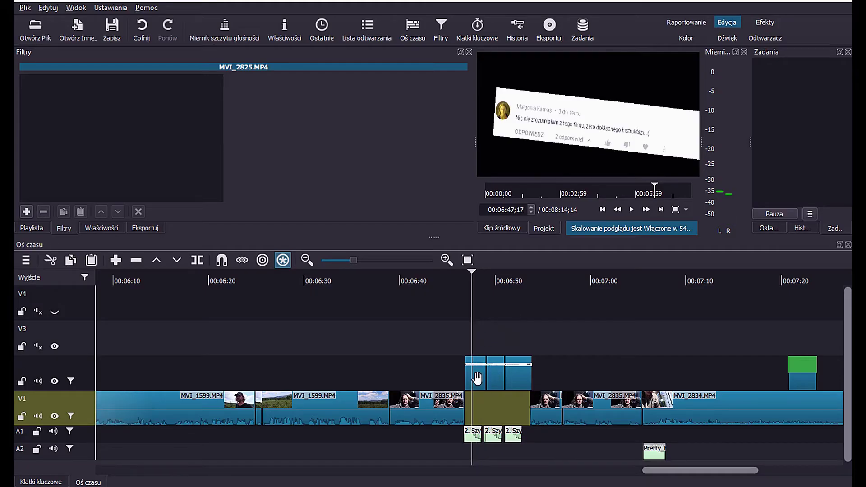
click(476, 376)
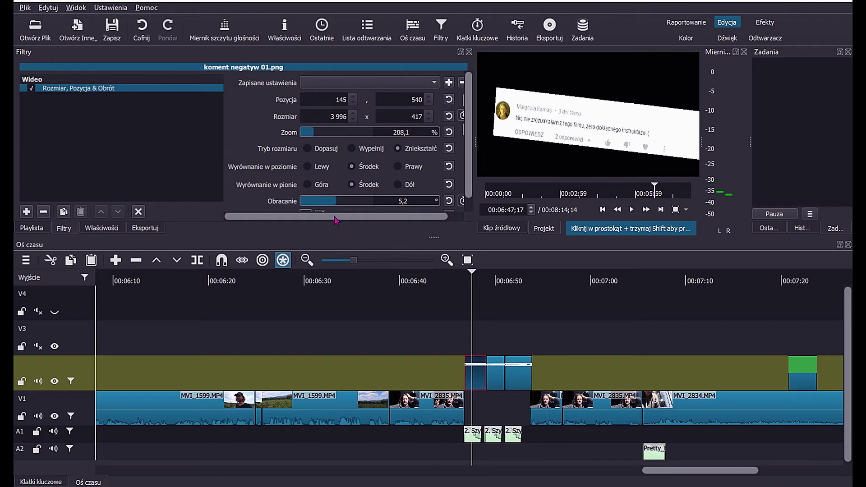
drag(335, 216, 351, 217)
Toggle its Rozmiar, Pozycja & Obrót filter off and on, then enlarge the preview
click(471, 352)
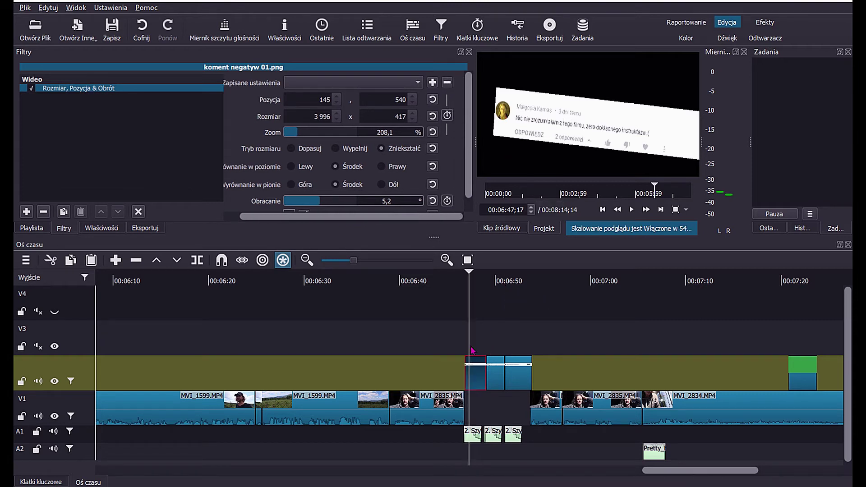
click(33, 88)
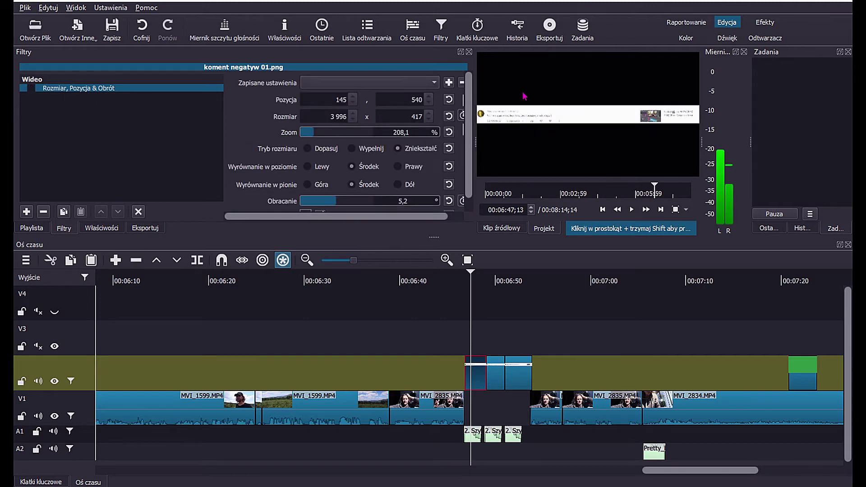
click(30, 89)
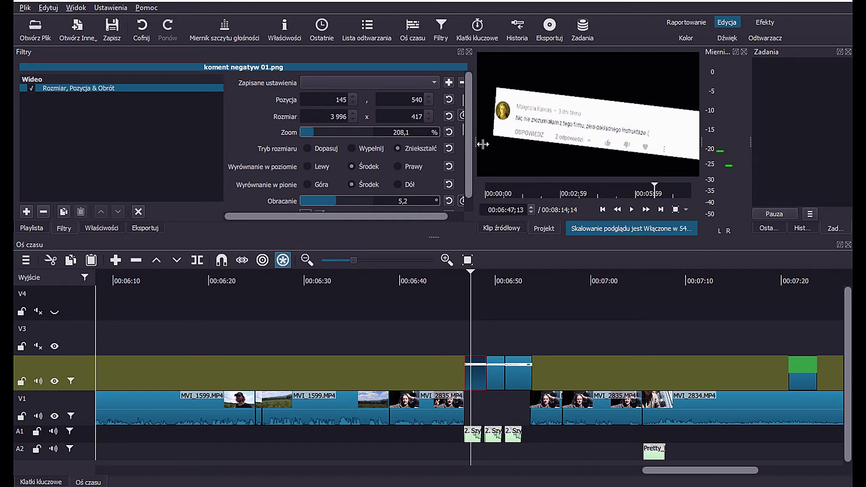
drag(476, 143, 186, 143)
mouse_move(444, 237)
mouse_down()
mouse_move(476, 311)
mouse_move(475, 276)
mouse_up()
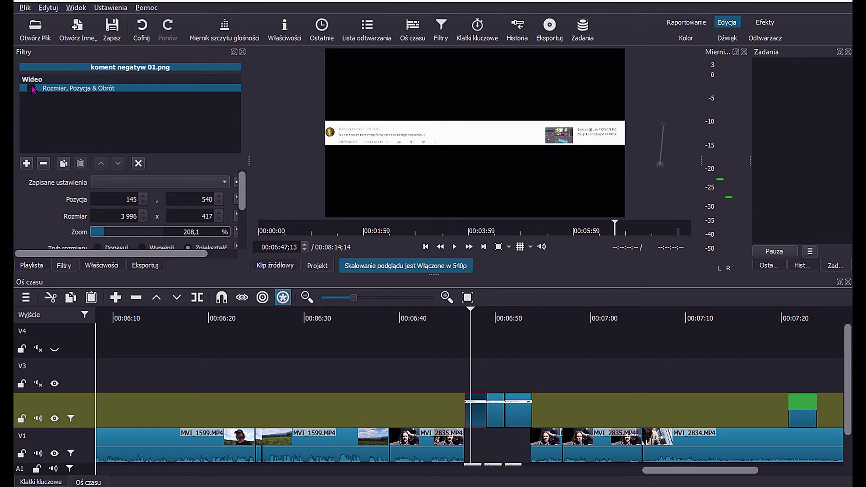
Select koment negatyw 02.png and toggle its transform filter off and on
click(498, 417)
click(498, 417)
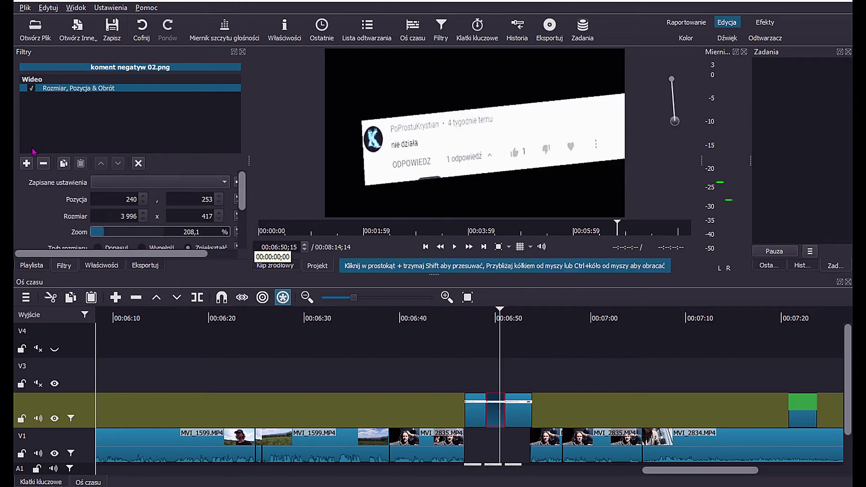
click(31, 88)
click(31, 88)
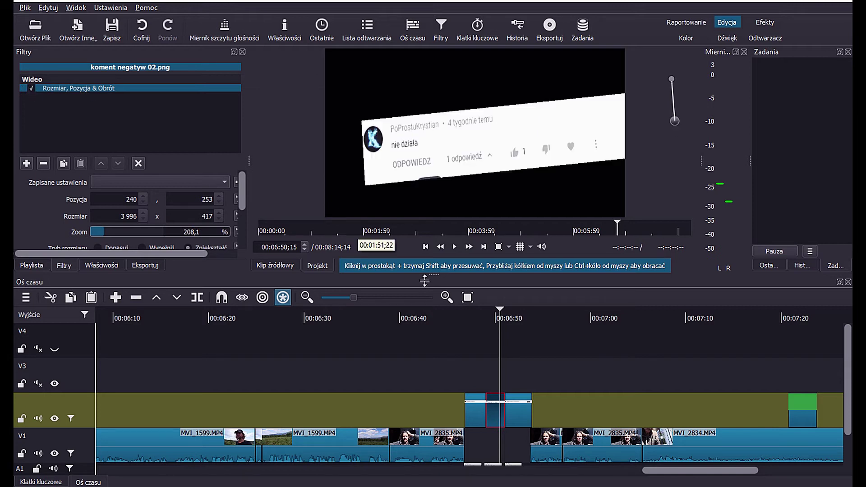
Move koment negatyw 03.png left to position -647, 312 and steepen its tilt
click(525, 408)
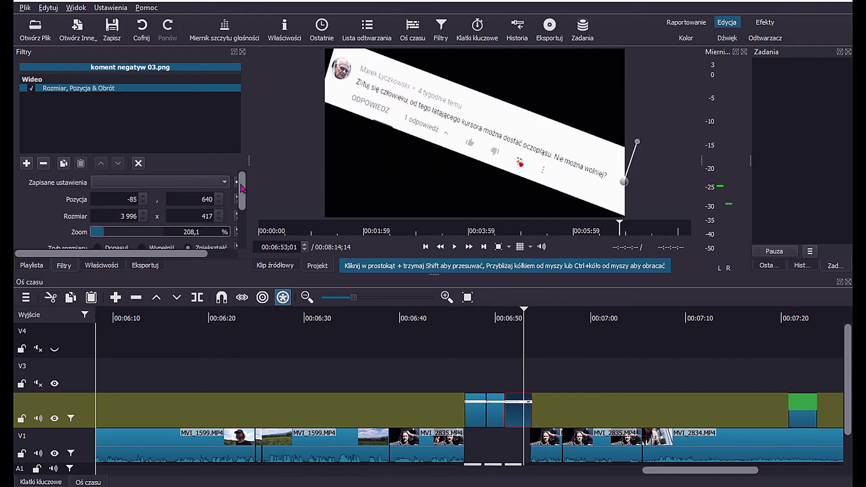
drag(251, 165, 324, 167)
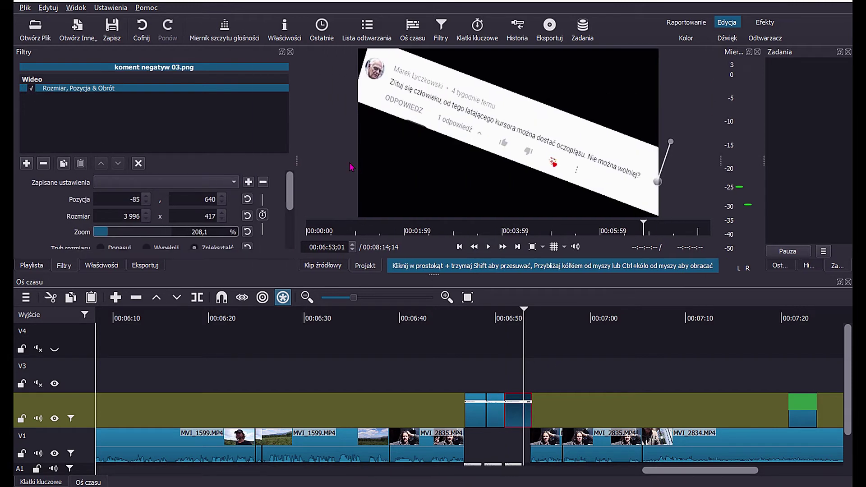
mouse_move(291, 194)
mouse_down()
mouse_move(292, 228)
mouse_move(303, 179)
mouse_up()
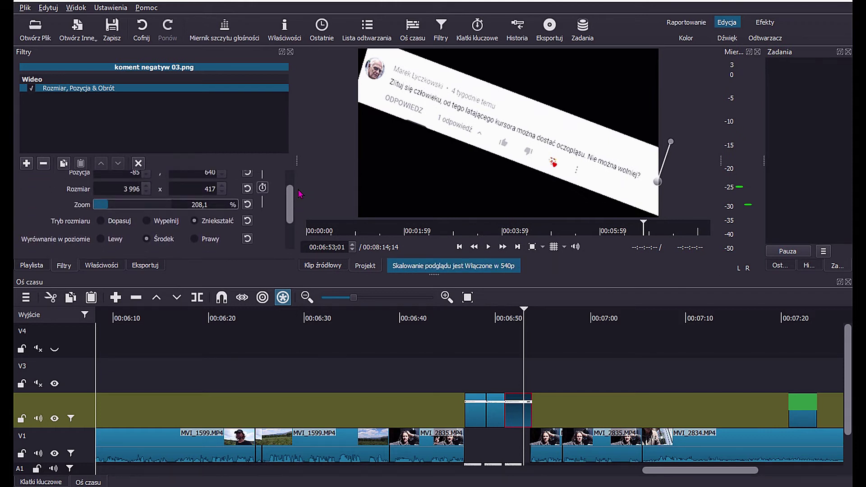
mouse_move(668, 189)
mouse_down()
mouse_move(539, 176)
mouse_move(590, 129)
mouse_up()
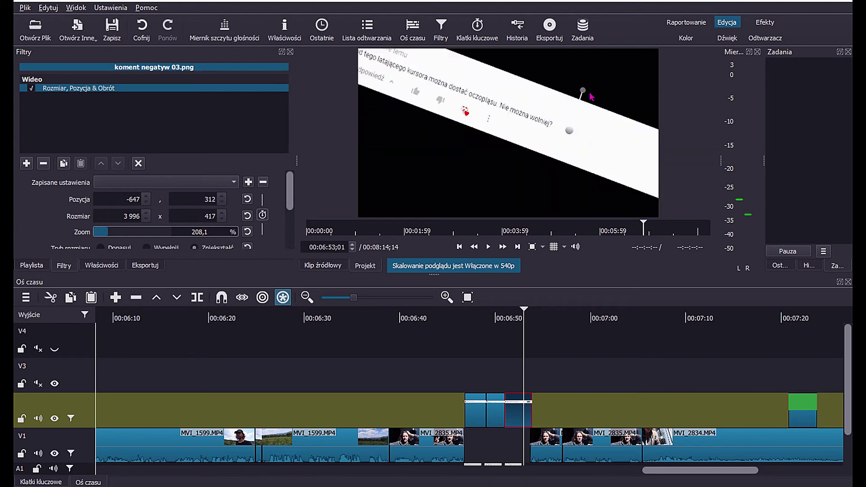
mouse_move(582, 92)
mouse_down()
mouse_move(528, 96)
mouse_move(593, 155)
mouse_move(564, 171)
mouse_up()
Select the green Subskrybuj overlay, show its Rozmiar, Pozycja & Obrót filter and play it
drag(727, 477, 801, 472)
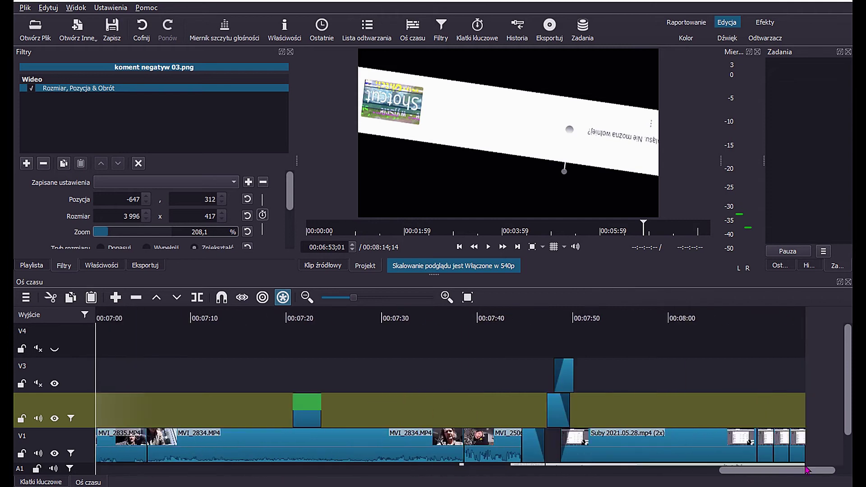
click(332, 409)
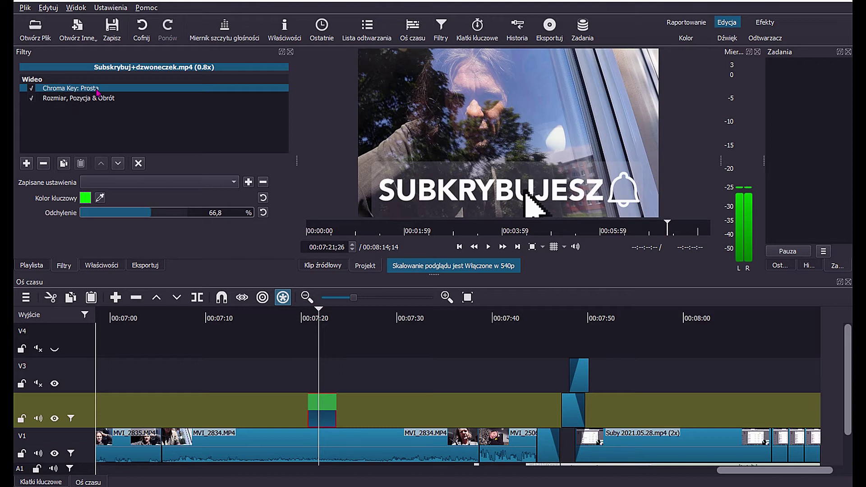
click(82, 99)
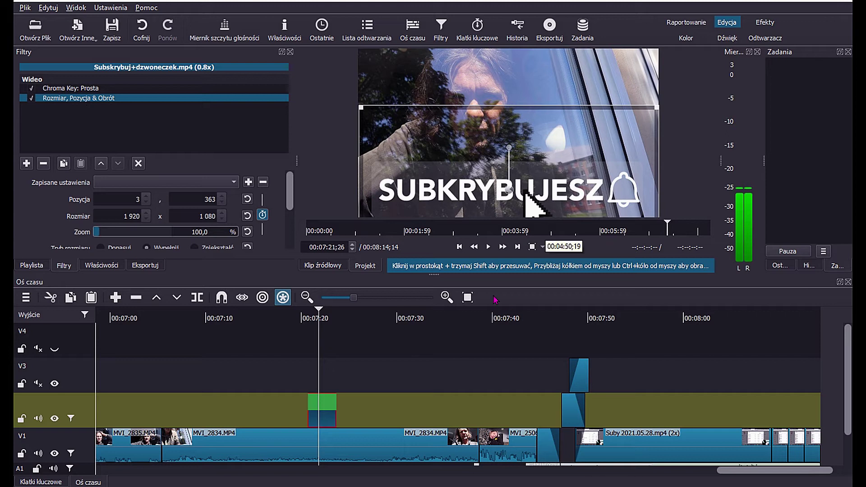
click(310, 375)
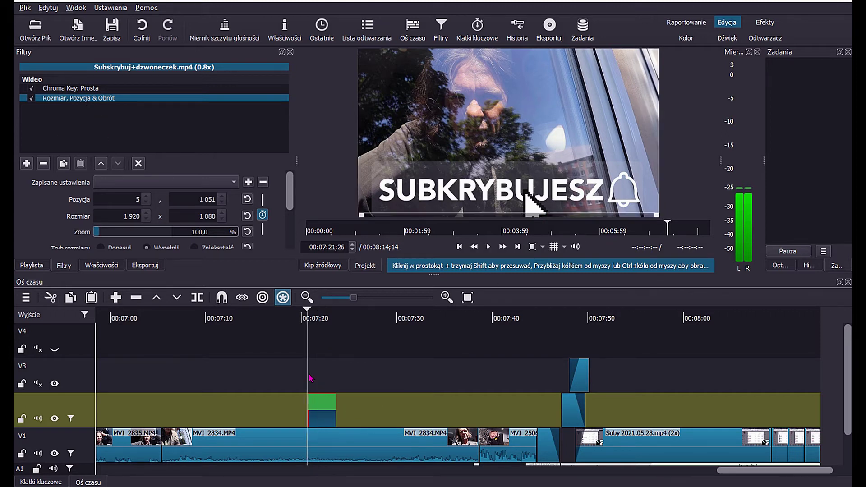
key(space)
key(space)
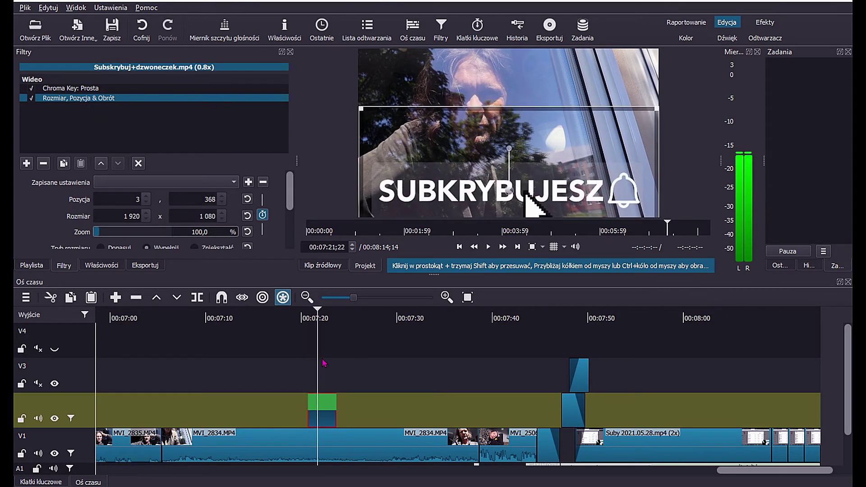
Bring up the dzięki thank-you title near 7:48 and select it on track V3
click(571, 345)
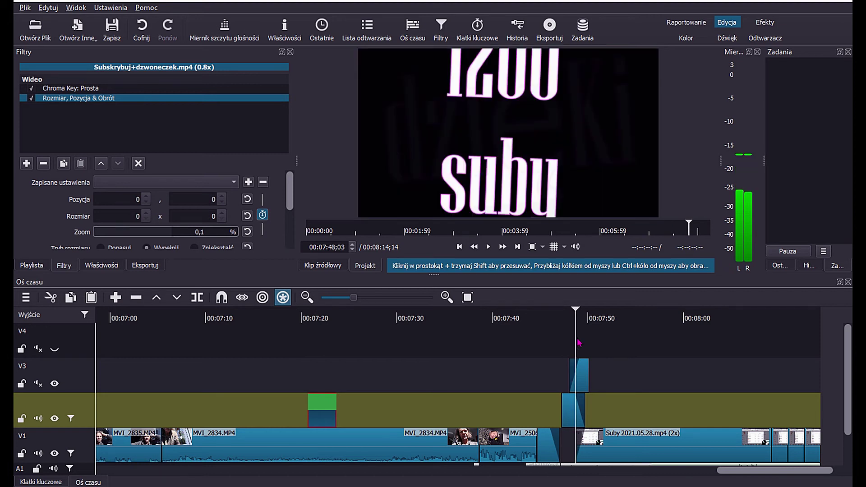
click(579, 344)
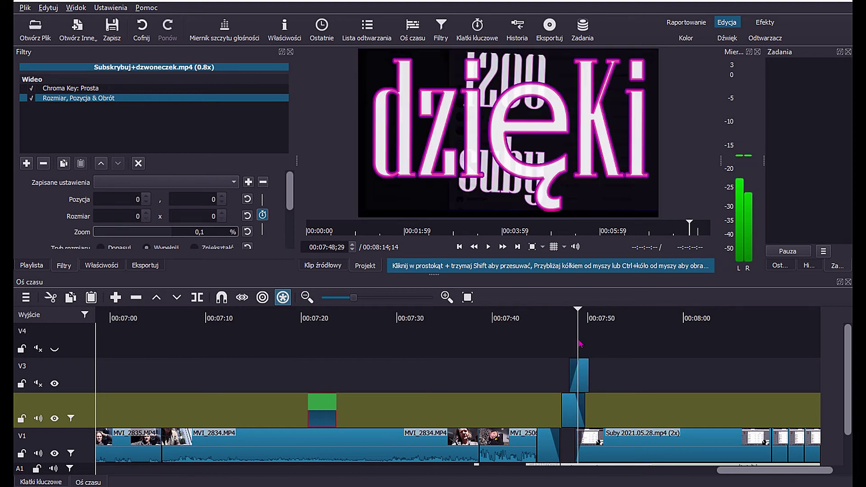
click(587, 381)
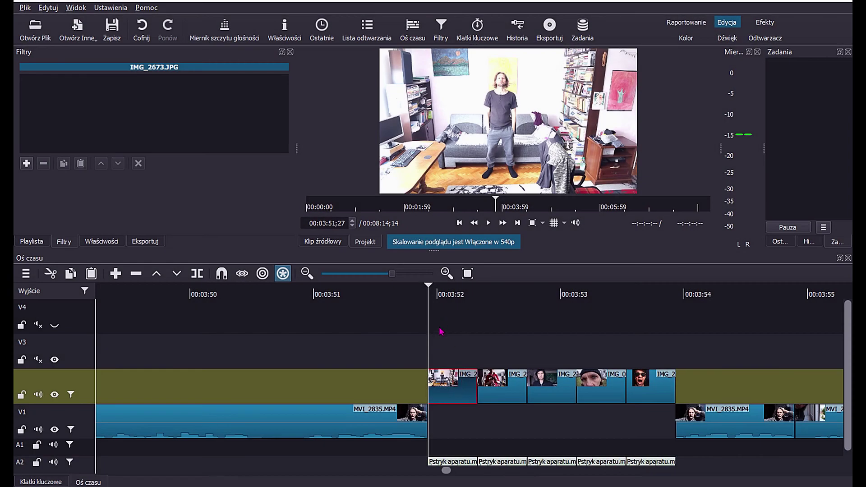
click(441, 332)
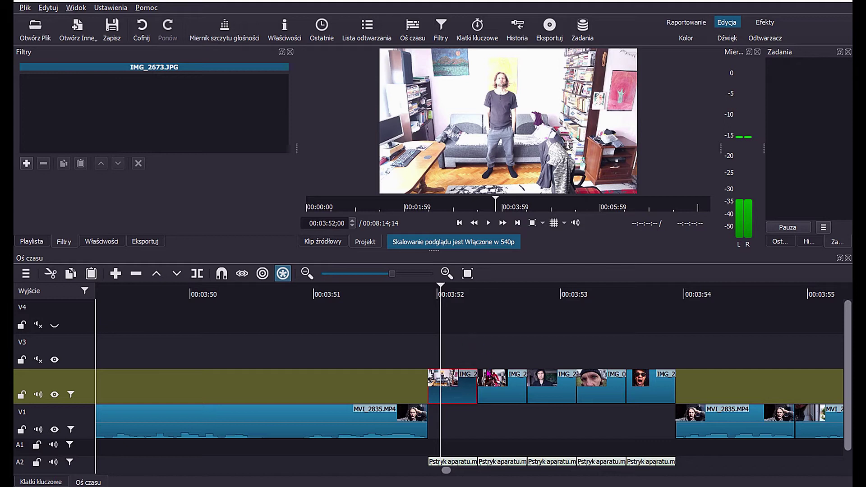
click(486, 341)
click(503, 397)
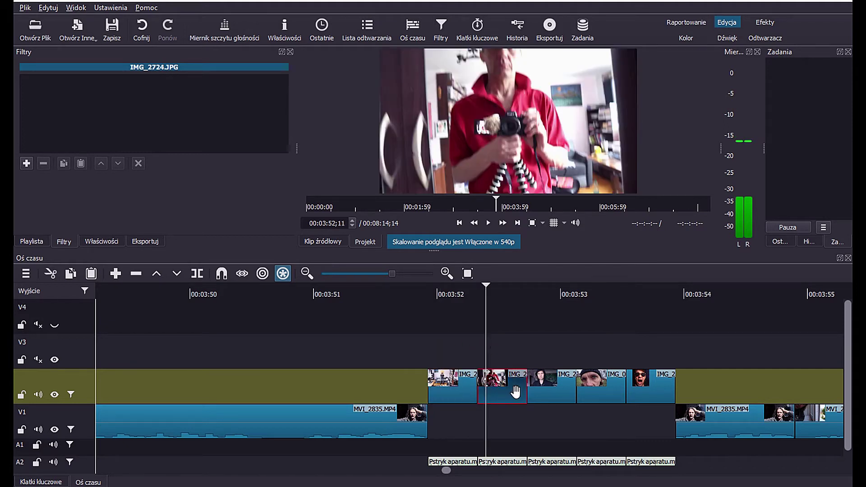
click(557, 397)
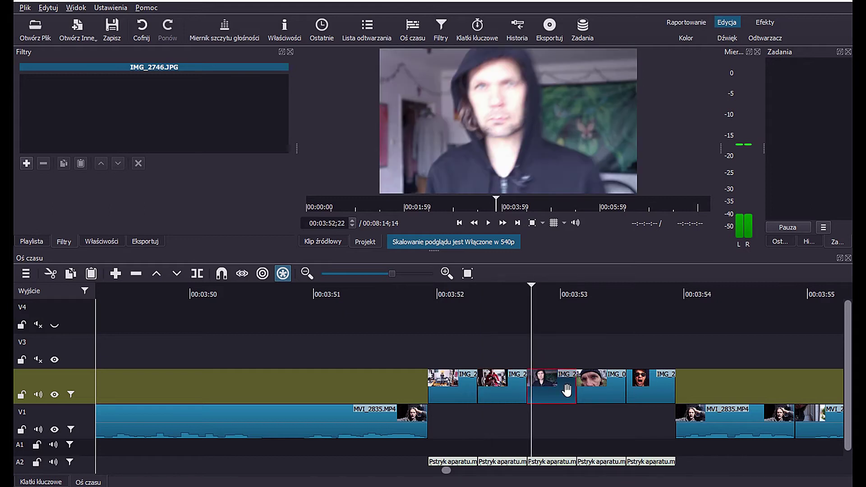
click(604, 393)
click(658, 389)
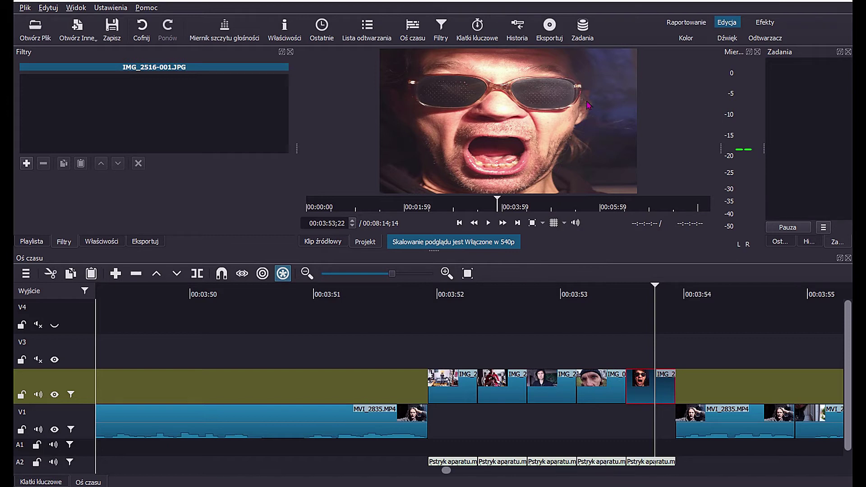
drag(847, 332, 848, 361)
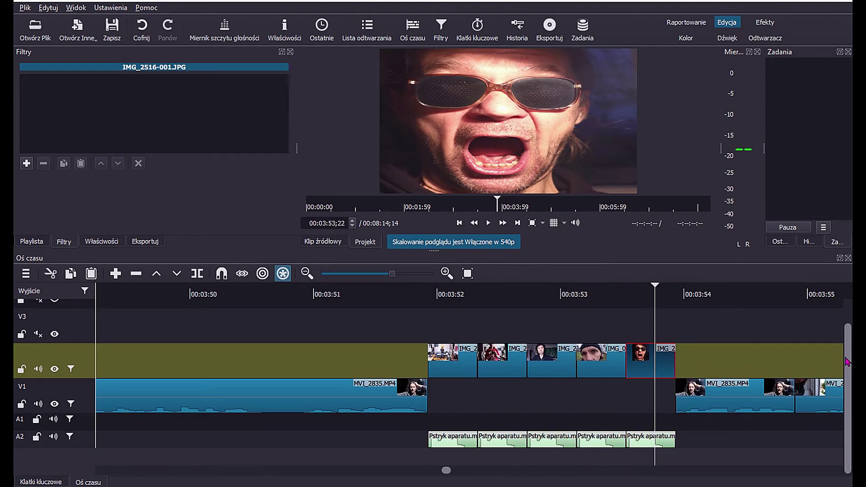
drag(430, 338, 498, 348)
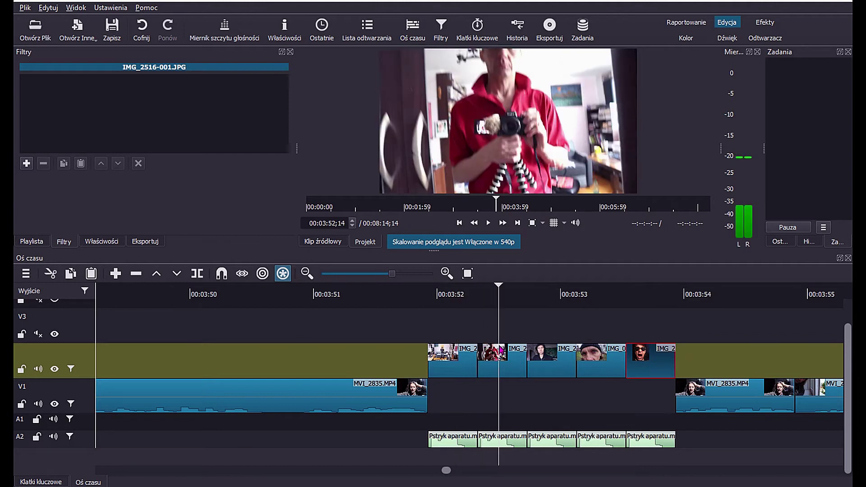
click(512, 372)
click(430, 331)
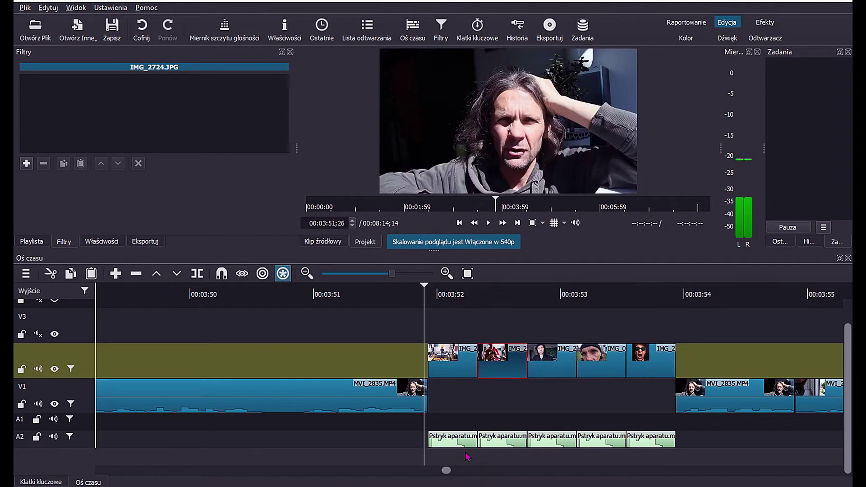
click(468, 442)
key(space)
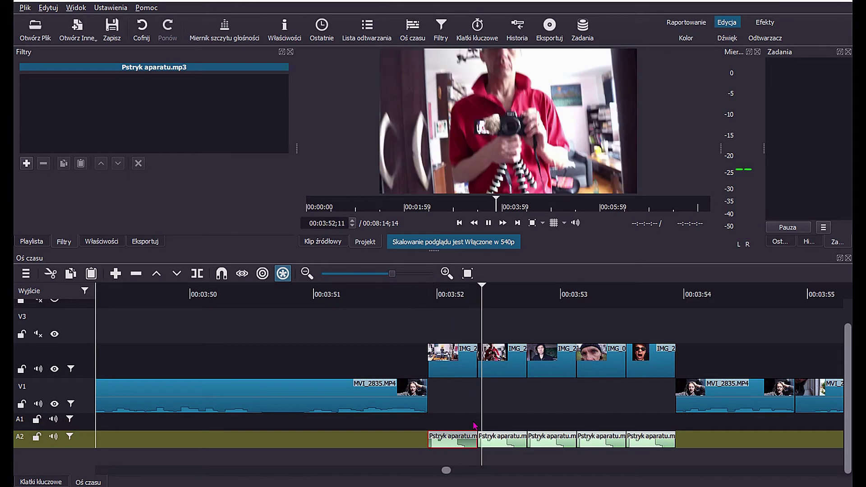
key(space)
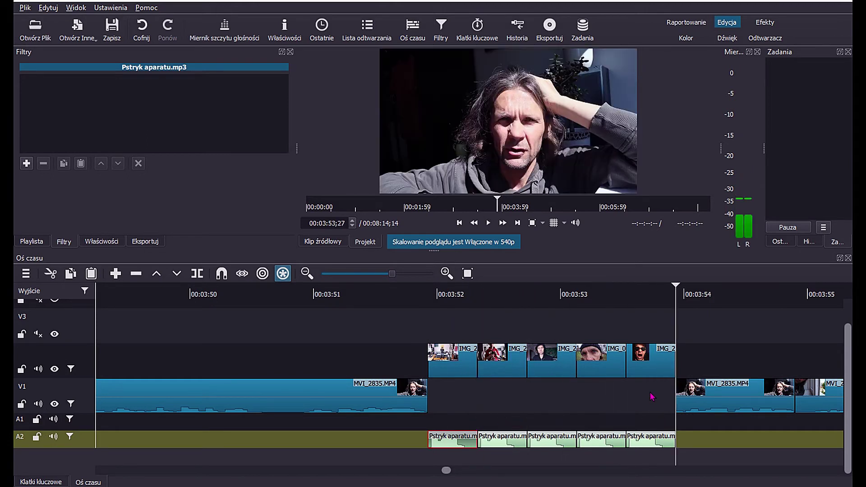
click(435, 423)
mouse_move(442, 425)
mouse_down()
mouse_move(632, 415)
mouse_move(429, 420)
mouse_move(451, 417)
mouse_up()
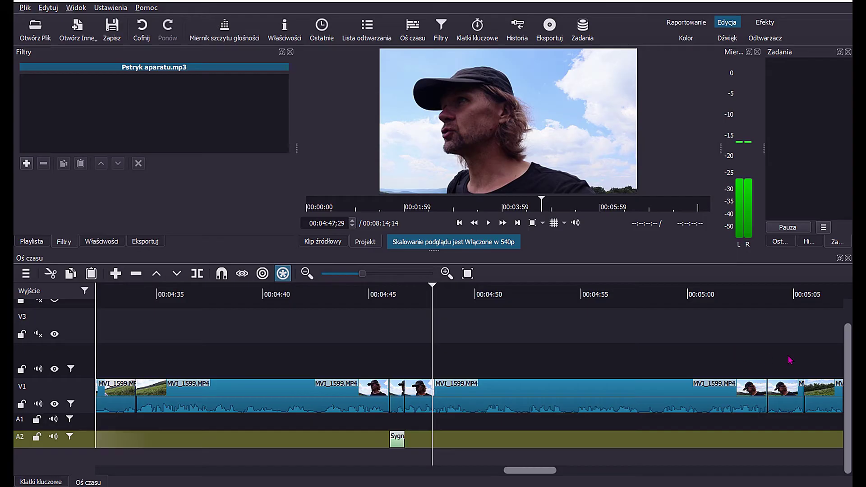
Widen the Mozaika pixelation on the MVI_1599 clip near 5:07 to 7,7 % and preview it
click(789, 397)
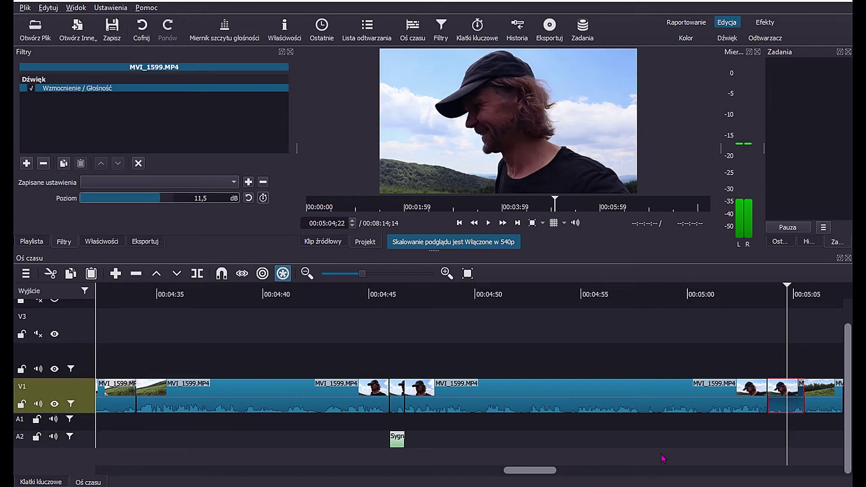
drag(538, 471, 580, 472)
click(289, 399)
click(265, 374)
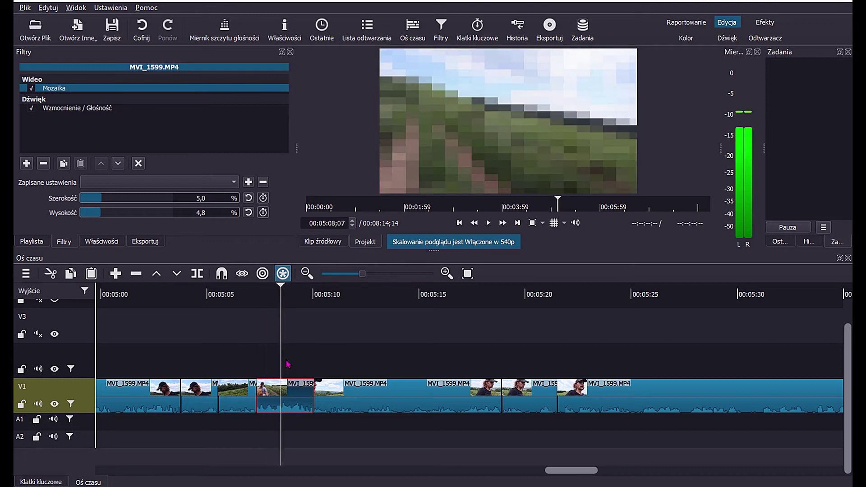
key(Up)
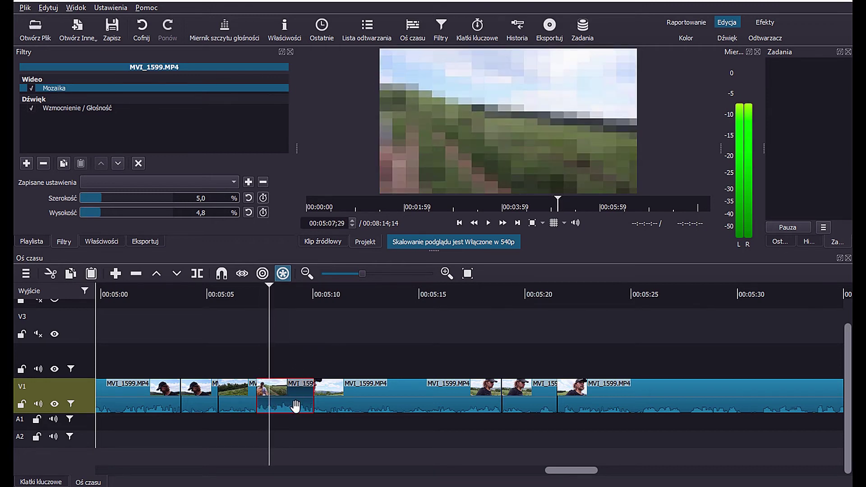
drag(105, 202, 148, 216)
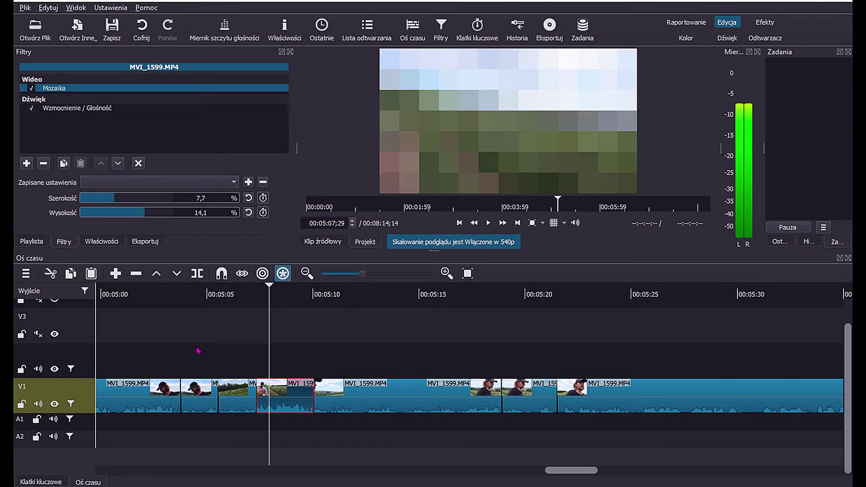
key(space)
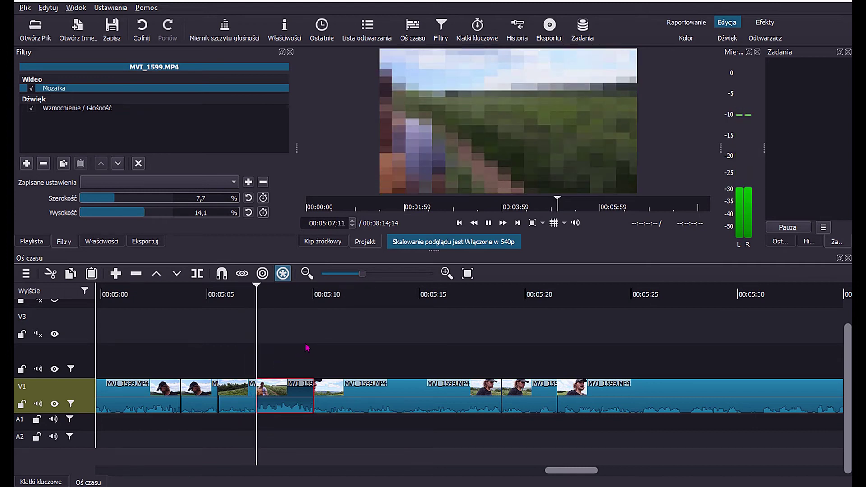
key(space)
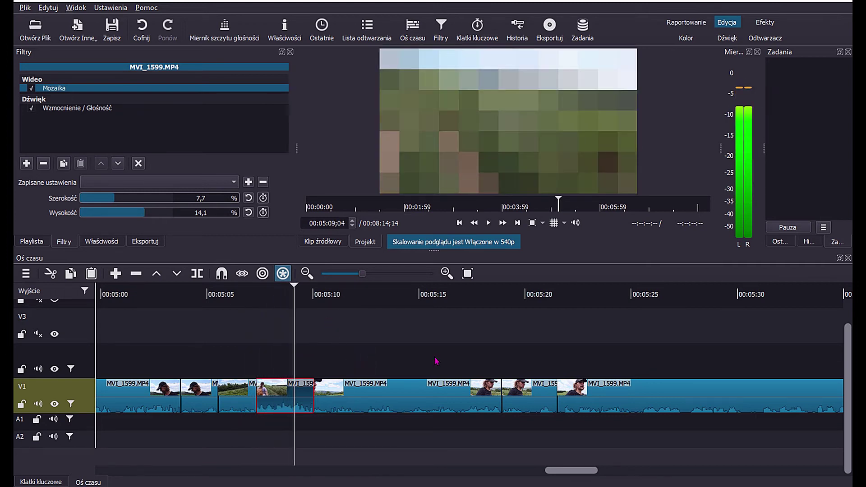
Select the short pixelated clip near 5:19 and show the filters available to add
drag(492, 360, 519, 351)
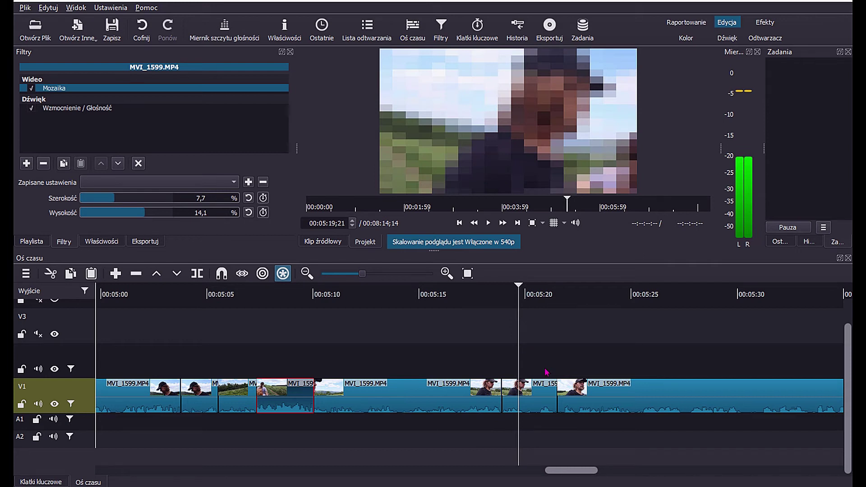
click(539, 406)
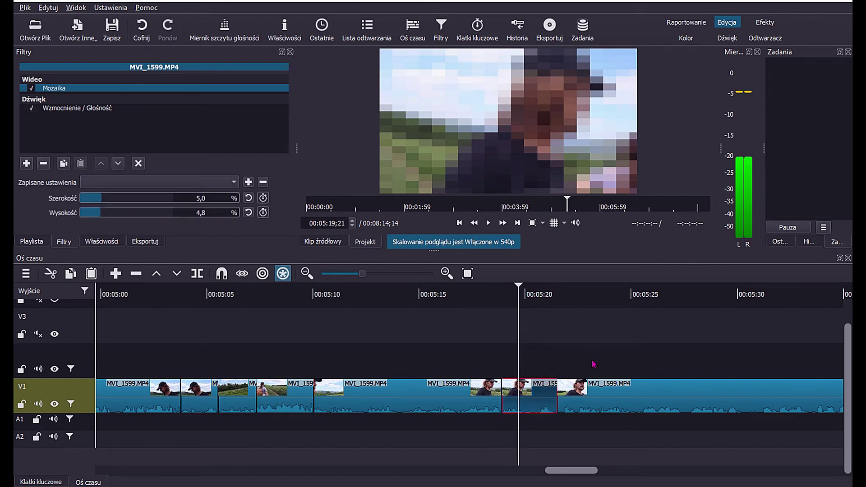
click(26, 163)
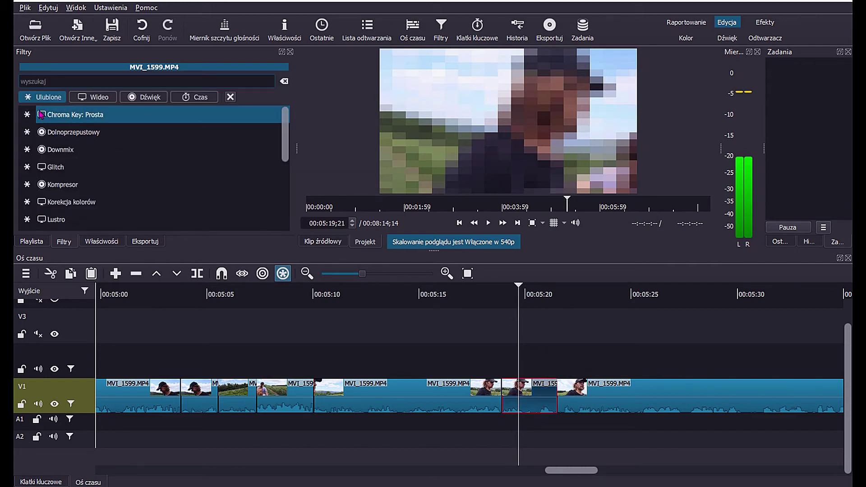
Narrow the filter chooser to the Wideo category and scroll to the bottom of the list
key(g)
key(r)
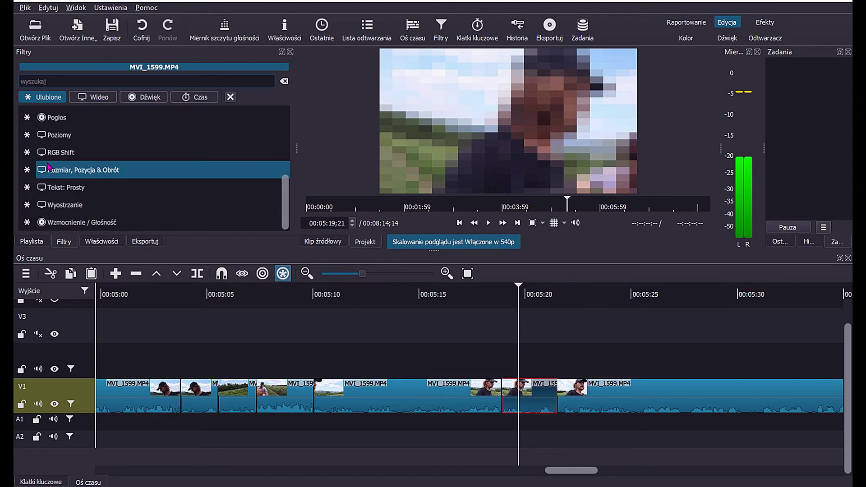
key(p)
key(n)
click(93, 98)
scroll(136, 153, down, 2)
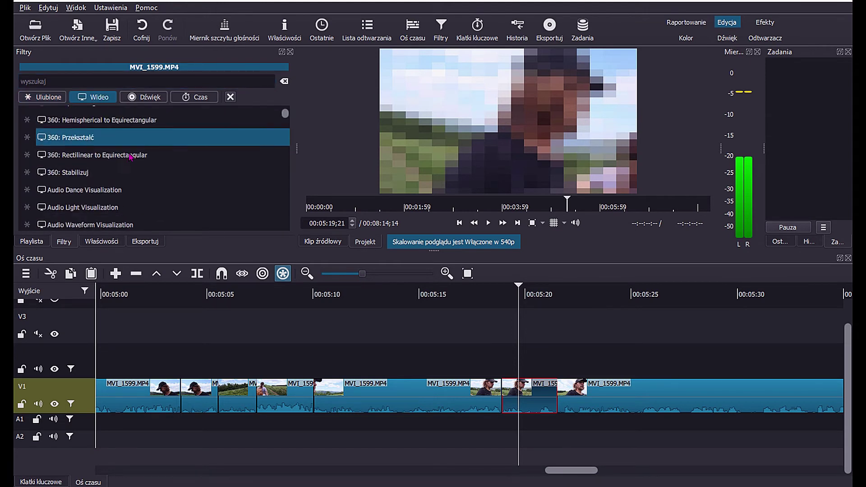
scroll(139, 180, down, 5)
scroll(136, 182, down, 10)
scroll(137, 183, down, 5)
scroll(137, 183, down, 5)
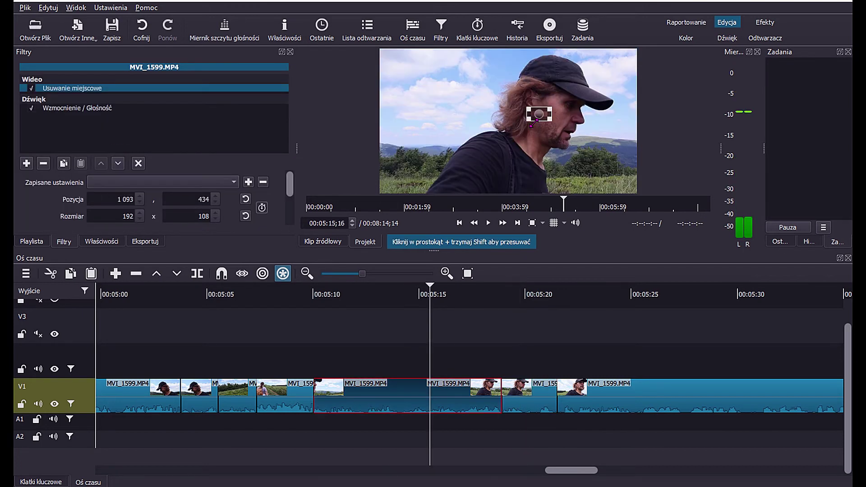
Fit the Usuwanie miejscowe box over the face at 811, 143, size 990x563, with keyframes enabled
drag(527, 121, 465, 152)
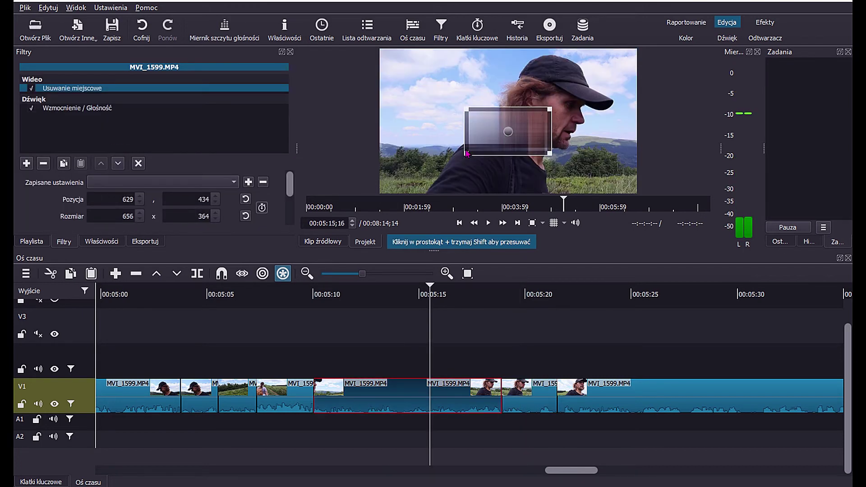
drag(552, 108, 618, 64)
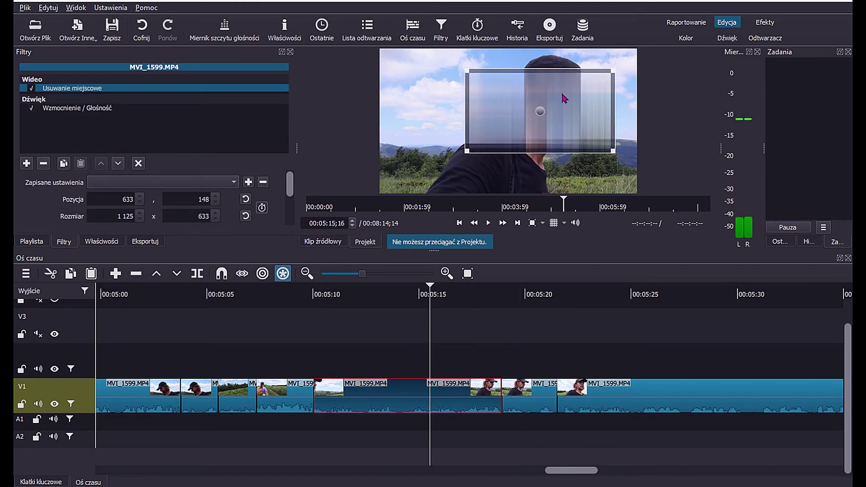
drag(548, 110, 554, 109)
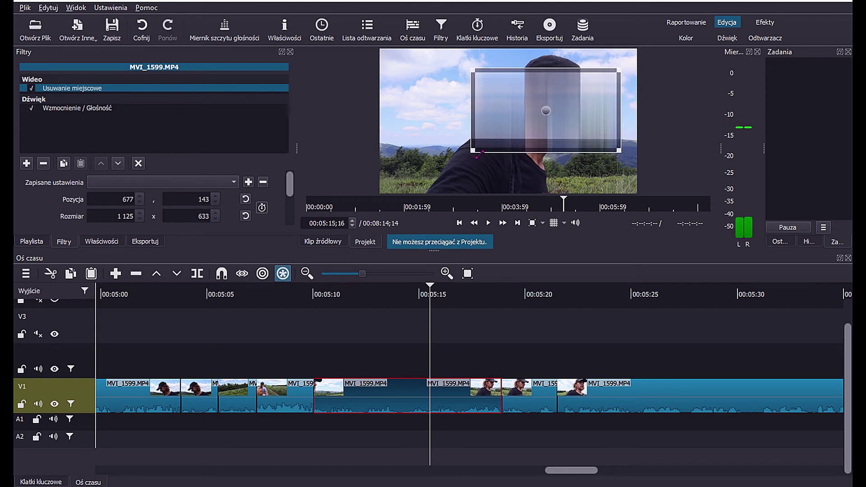
drag(480, 155, 481, 140)
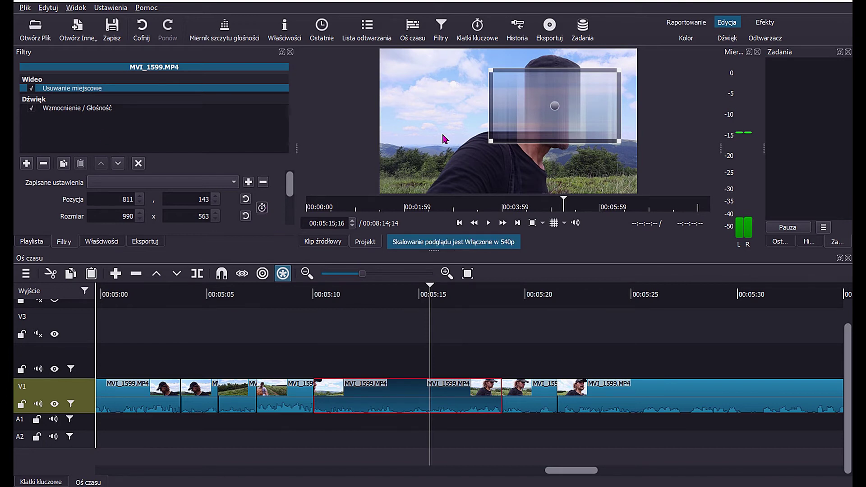
click(261, 207)
Keyframe the spot-removal box over the face at a later frame and at the clip start
drag(242, 301, 248, 301)
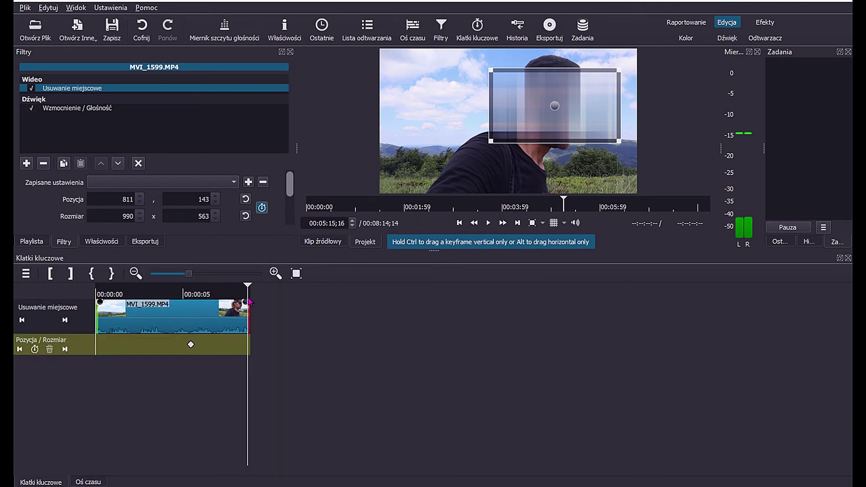
drag(618, 141, 585, 123)
drag(541, 96, 543, 82)
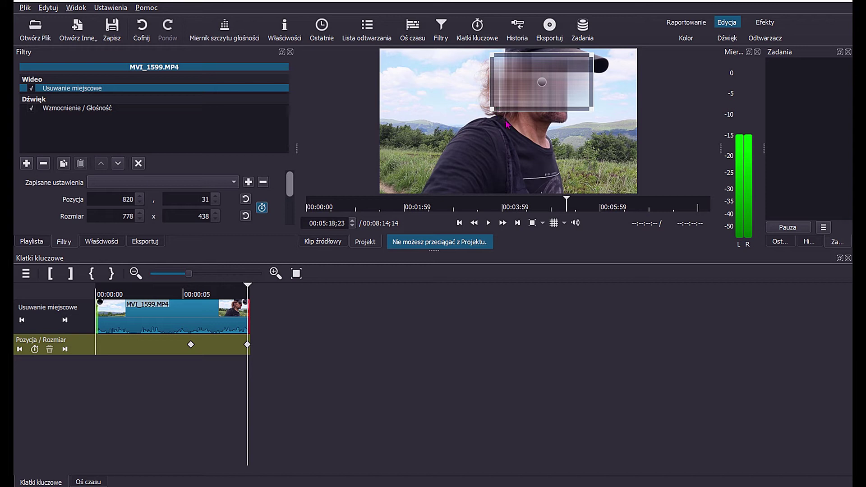
drag(498, 111, 511, 135)
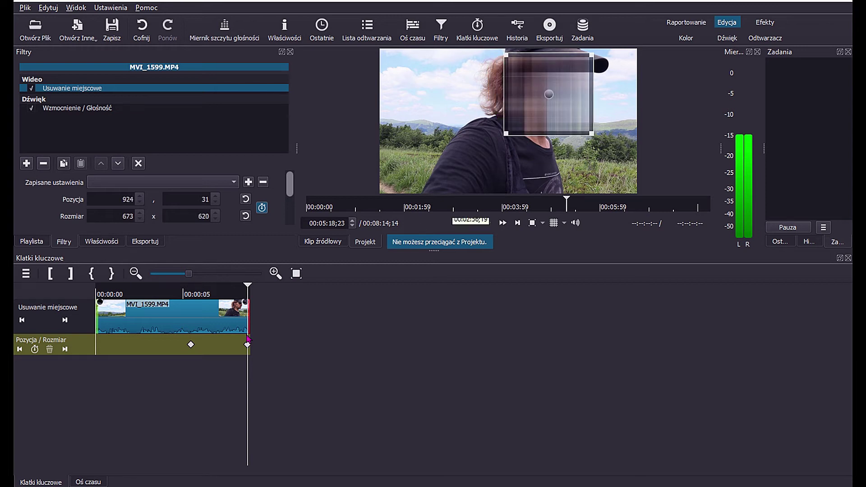
drag(117, 296, 98, 295)
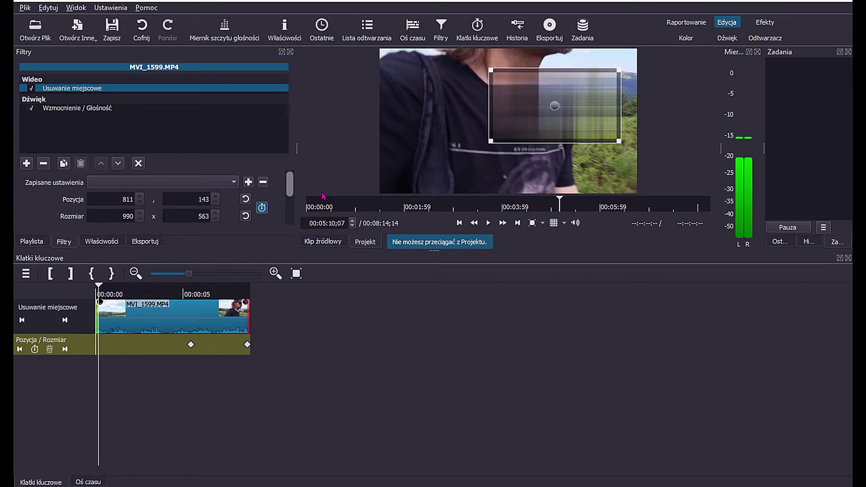
drag(546, 110, 531, 79)
click(141, 296)
Add further keyframes later in the clip and check the box tracking at earlier points
drag(149, 300, 182, 305)
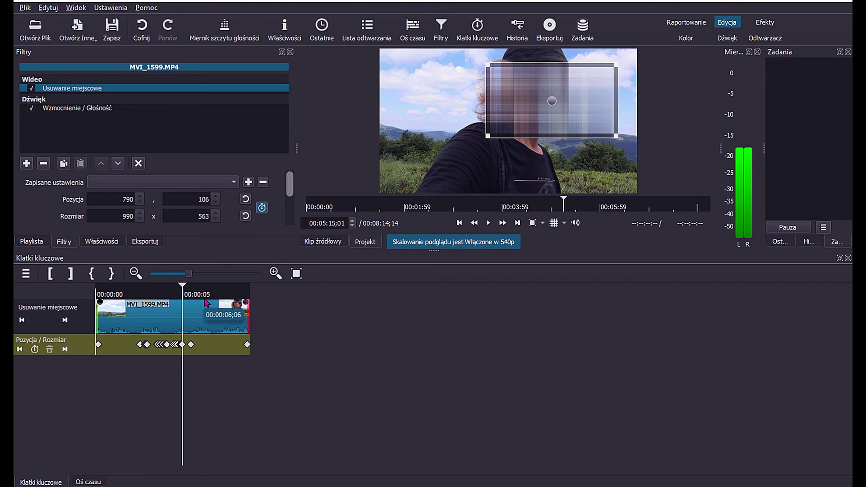
click(217, 294)
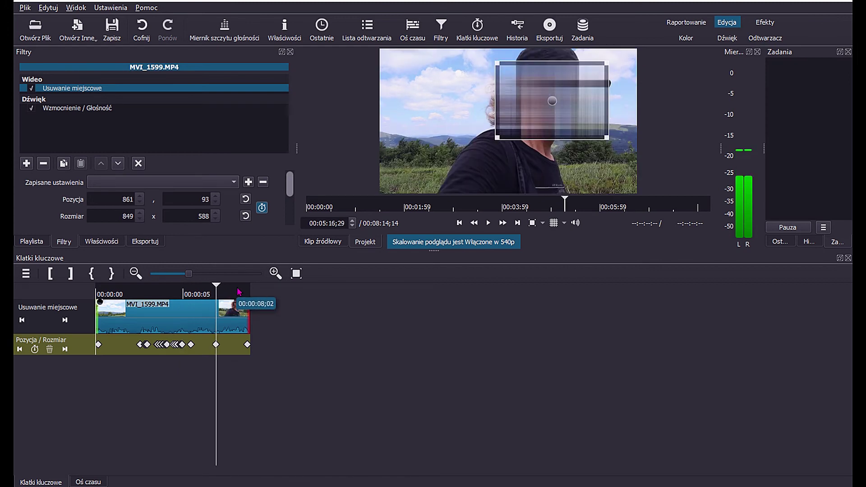
click(237, 293)
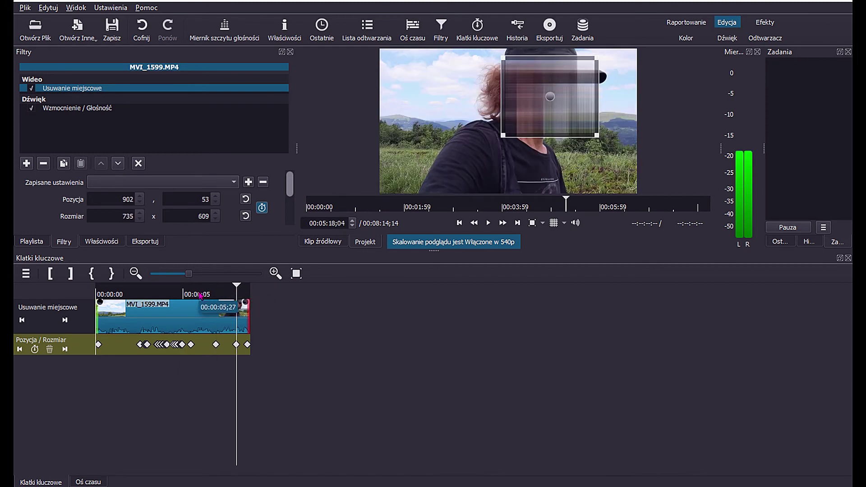
click(199, 295)
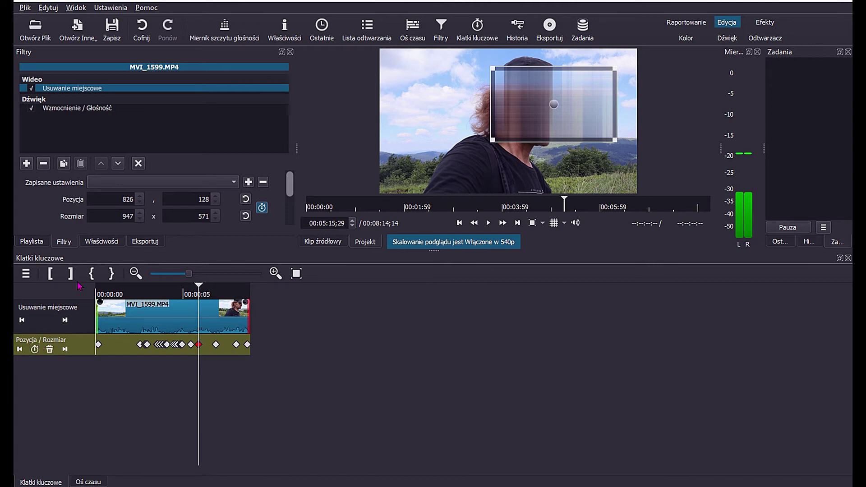
click(117, 294)
click(134, 296)
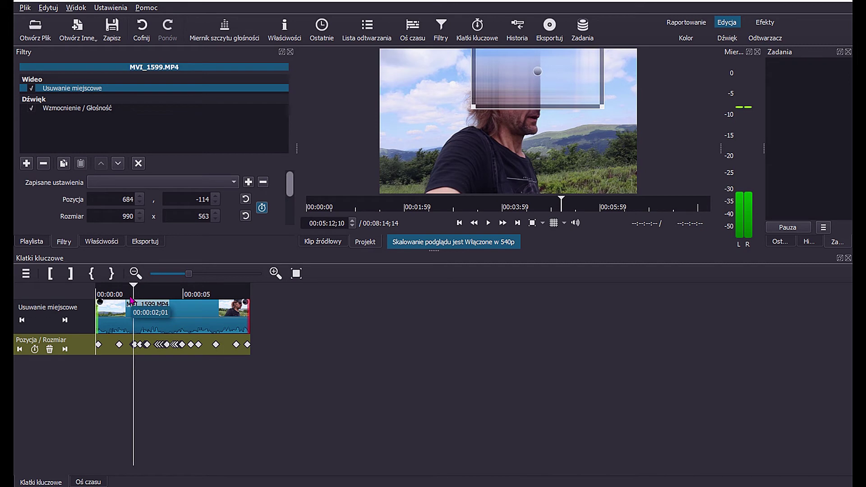
click(127, 294)
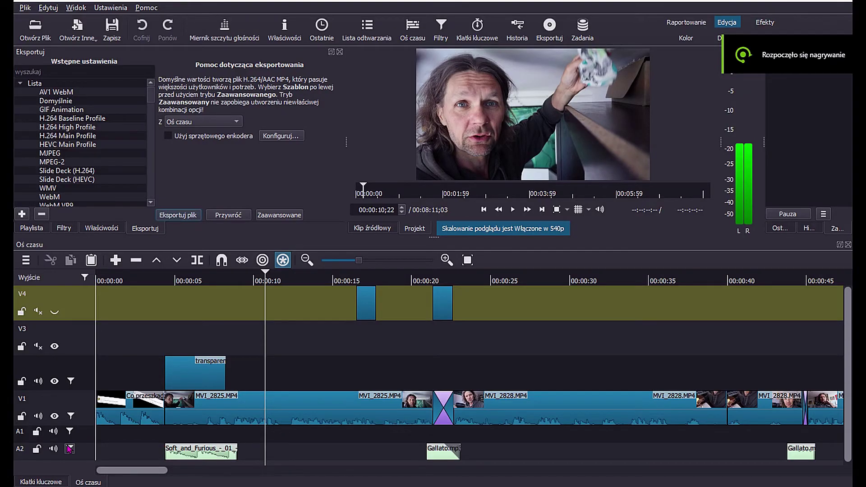
Show track A2's Wzmocnienie / Głośność filter with its -25 dB level
click(212, 456)
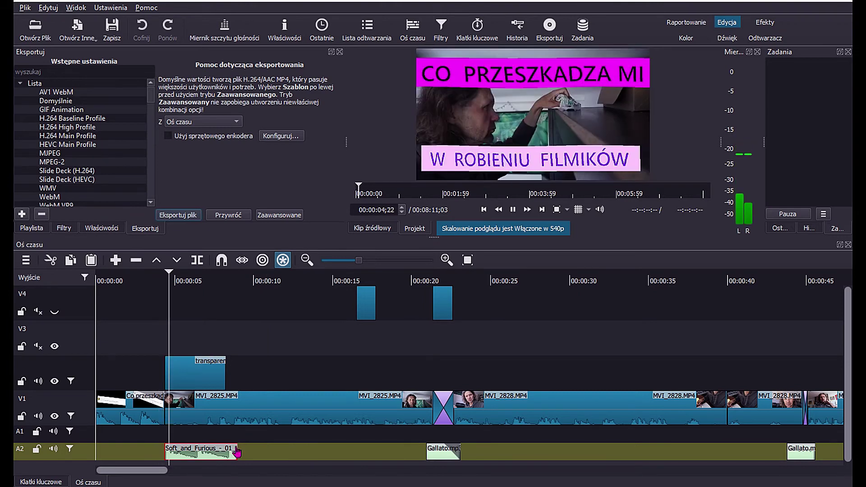
key(space)
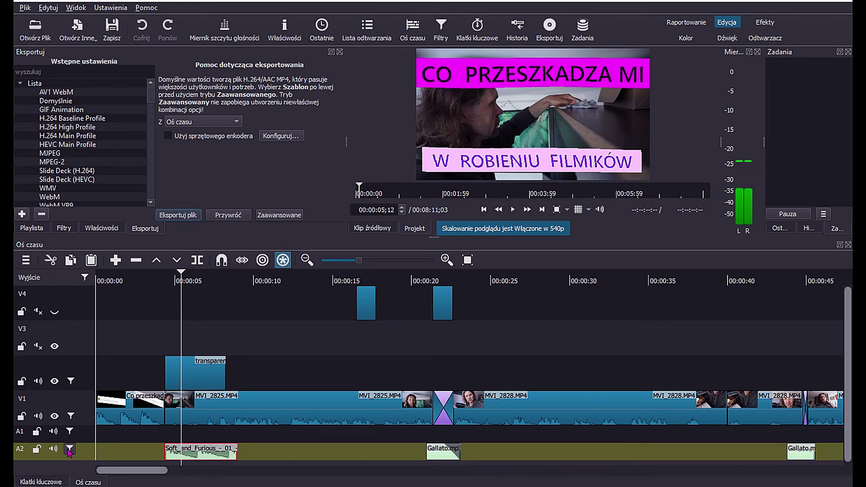
click(70, 449)
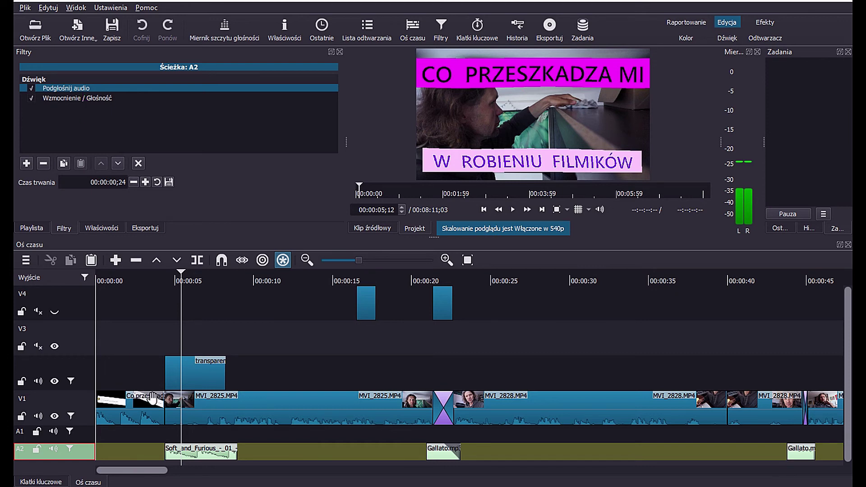
click(84, 99)
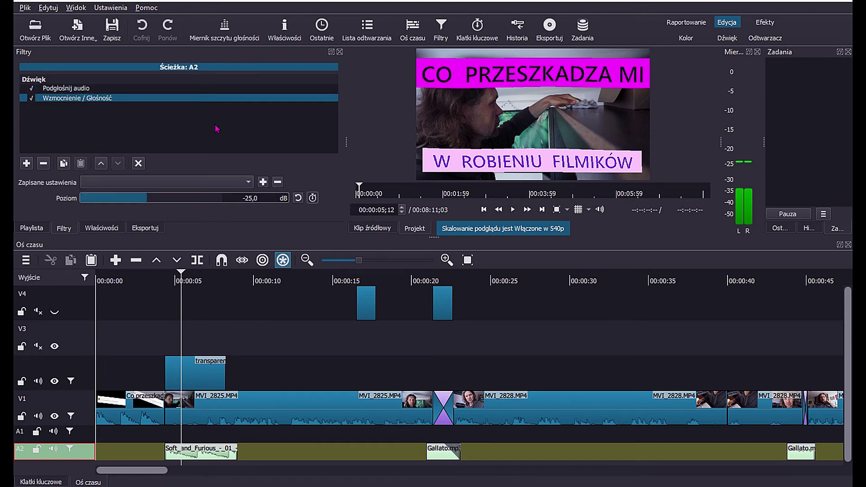
Play the music from about 4 seconds to about 21 seconds to hear the level
click(207, 343)
click(166, 343)
key(space)
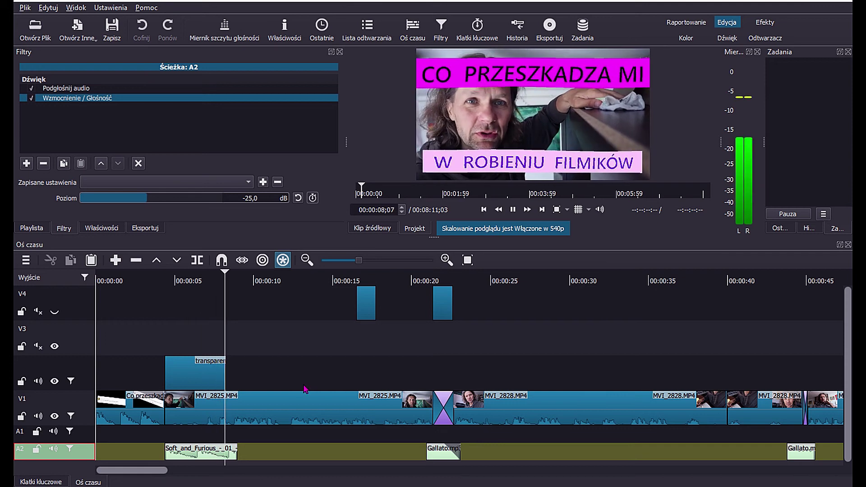
click(434, 367)
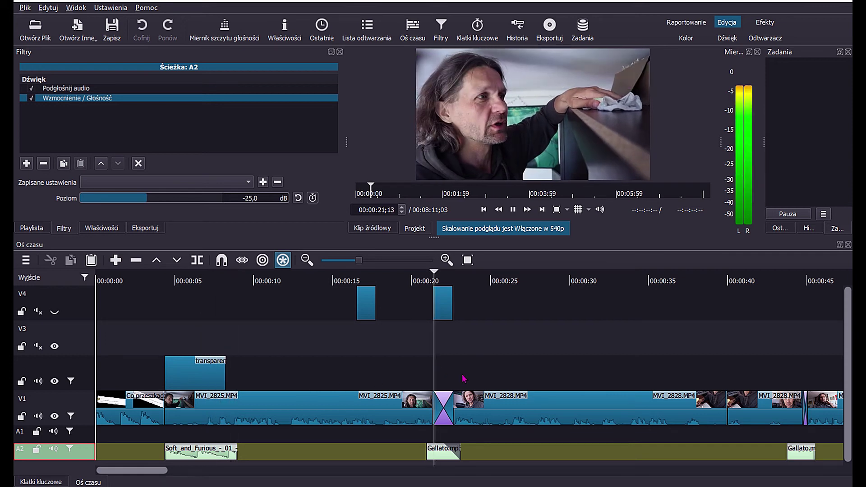
key(space)
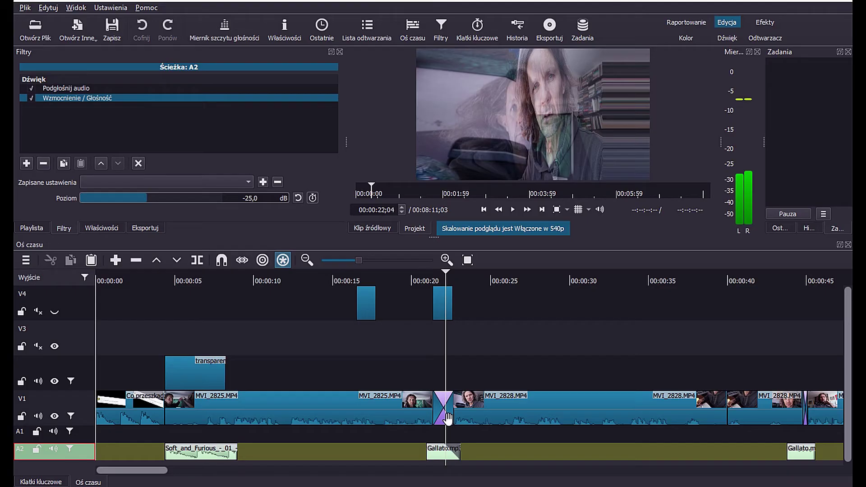
click(451, 412)
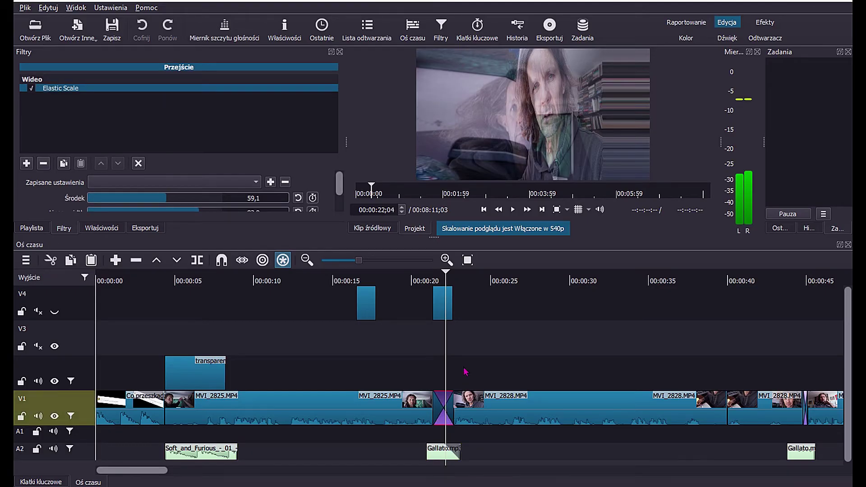
drag(438, 245, 436, 268)
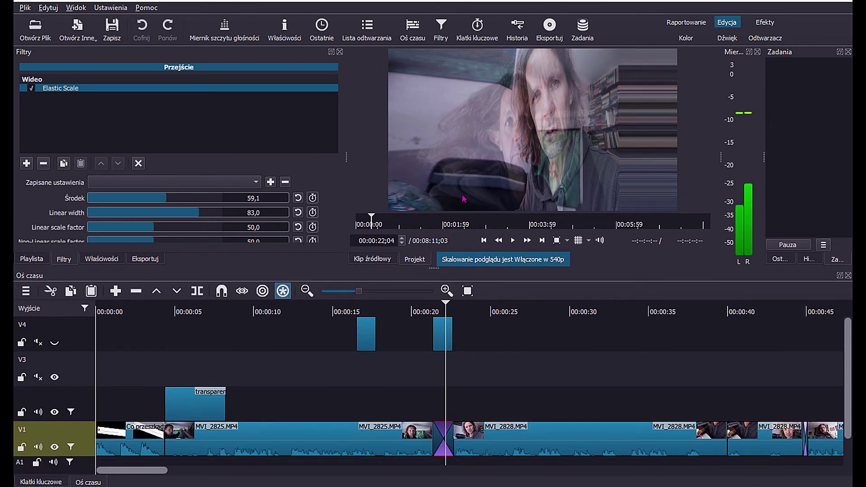
key(Page_Up)
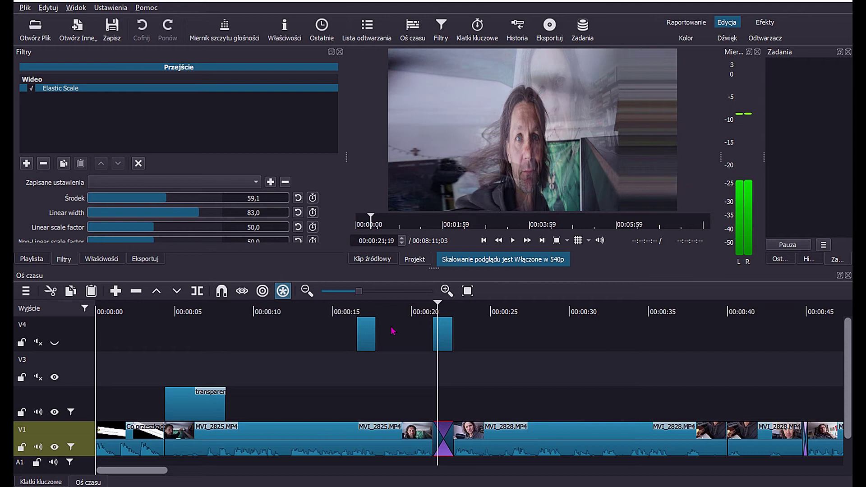
click(31, 88)
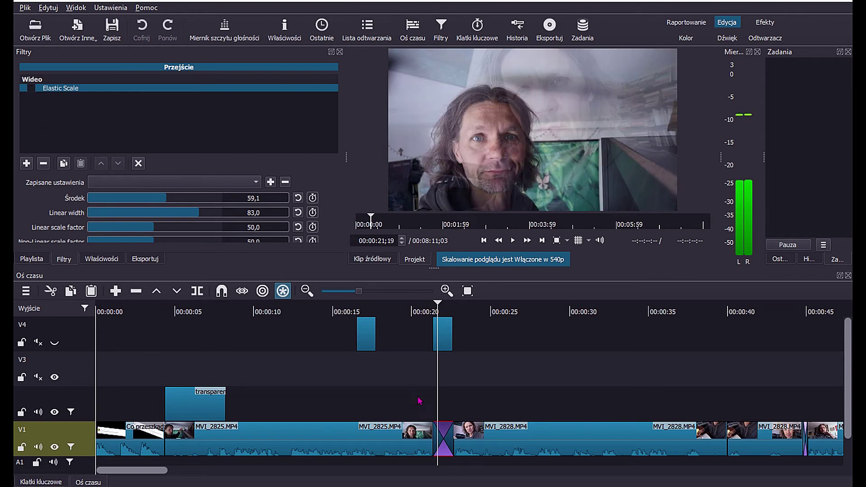
key(space)
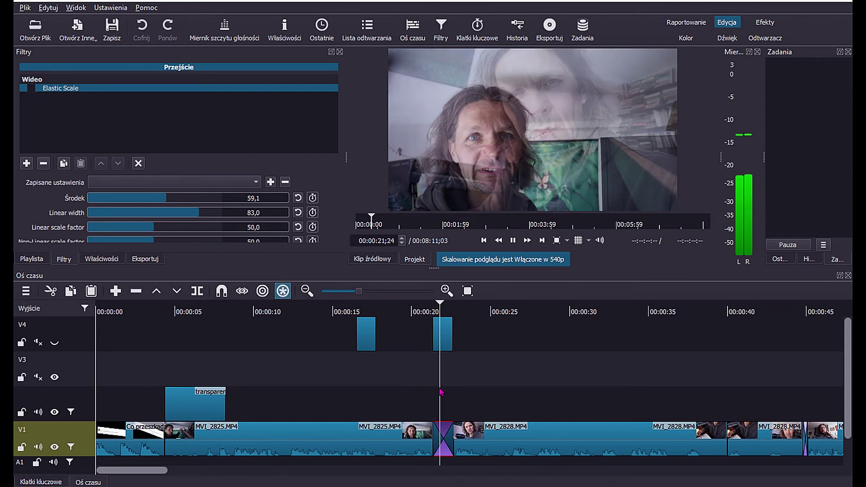
key(space)
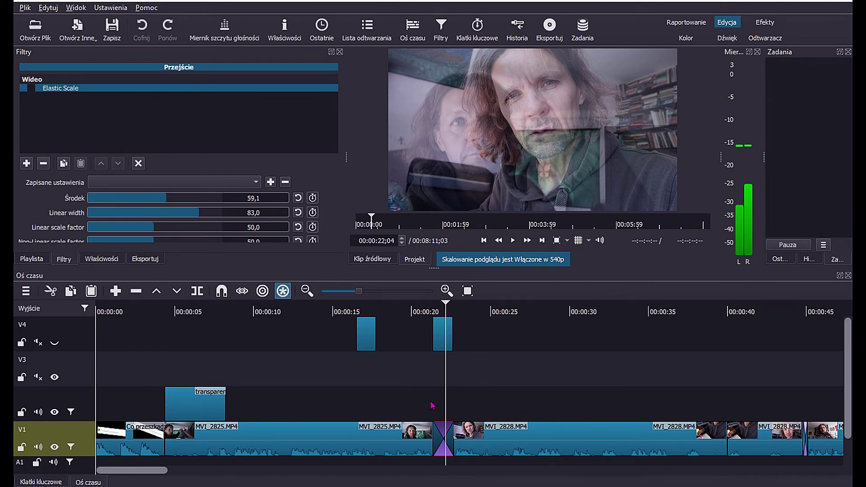
click(34, 87)
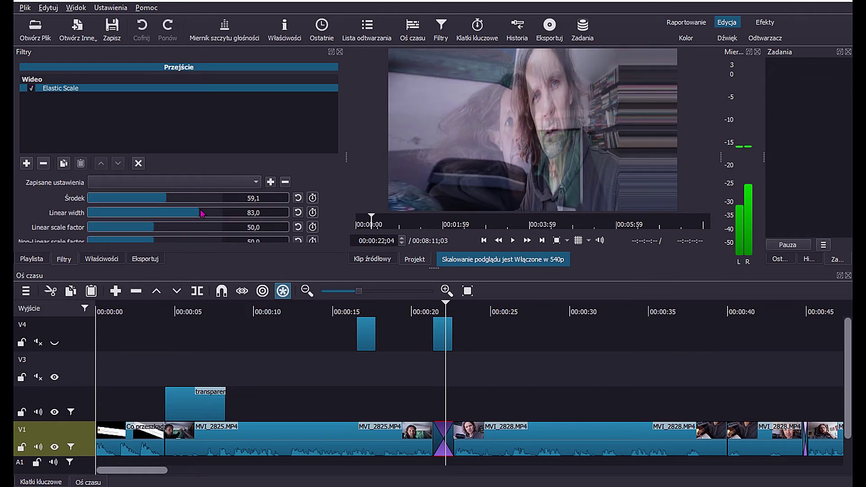
mouse_move(202, 215)
mouse_down()
mouse_move(126, 219)
mouse_move(203, 214)
mouse_up()
click(431, 411)
key(space)
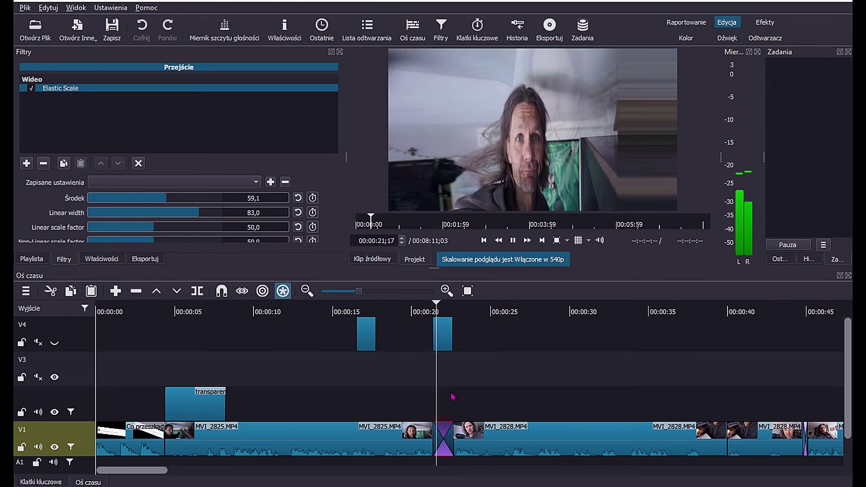
key(space)
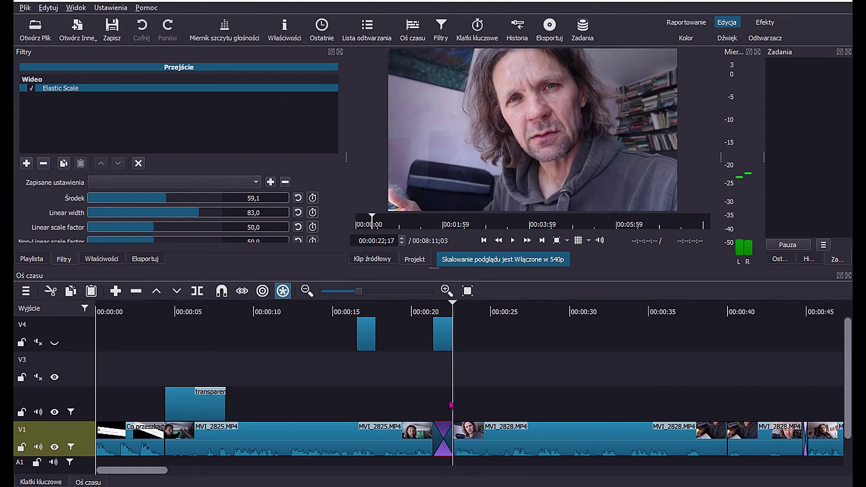
click(441, 403)
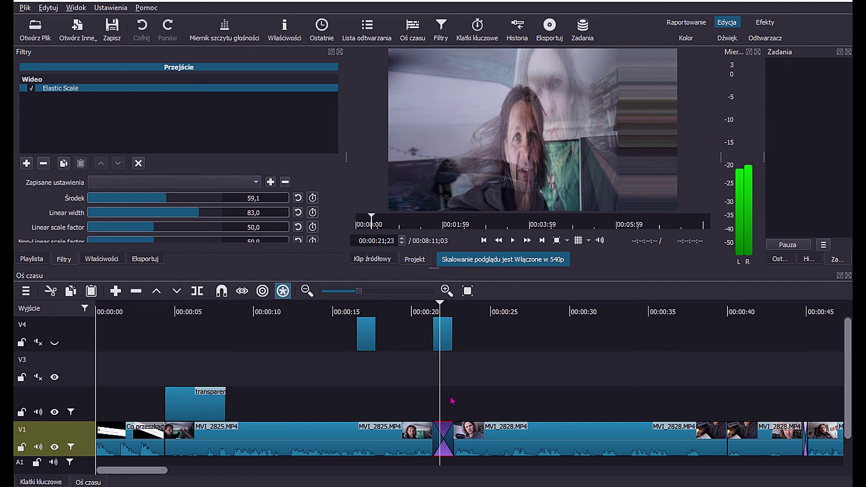
drag(159, 472, 194, 472)
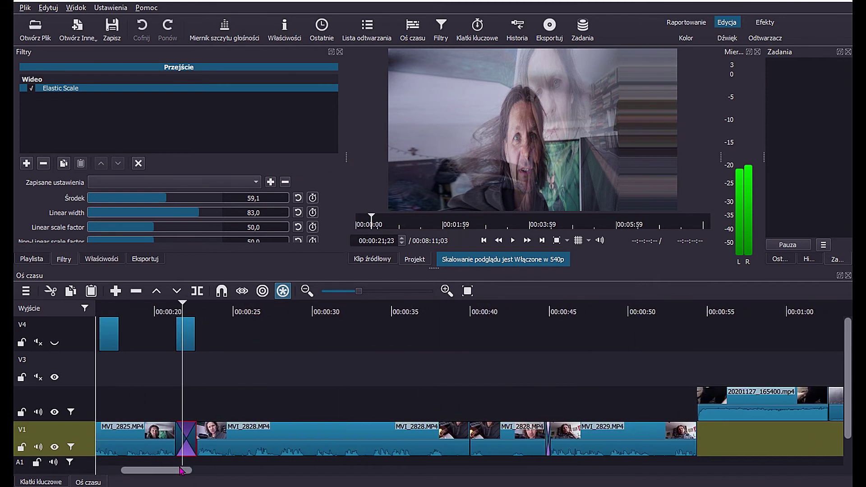
Add the Glitch filter to the MVI_2828–MVI_2829 transition near 0:45 and play it
click(437, 436)
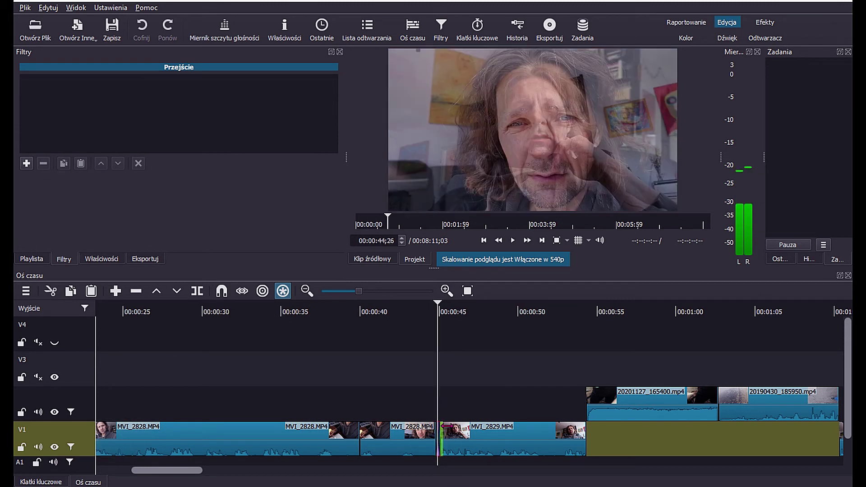
click(27, 164)
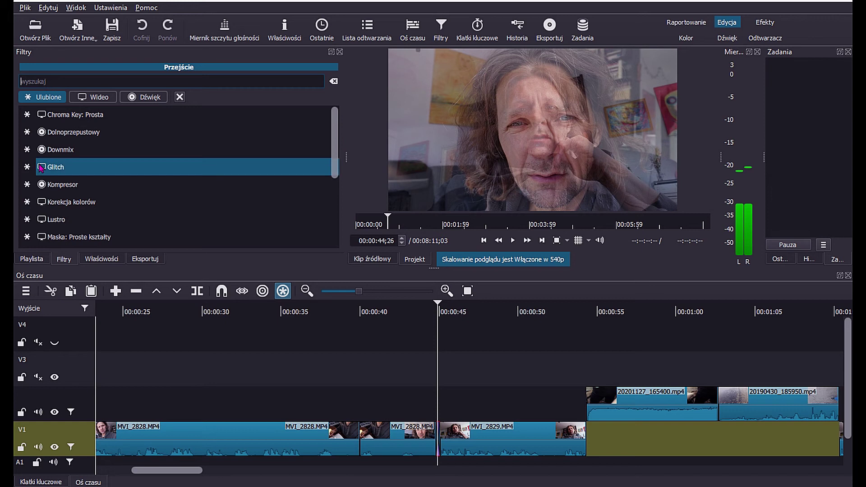
click(85, 167)
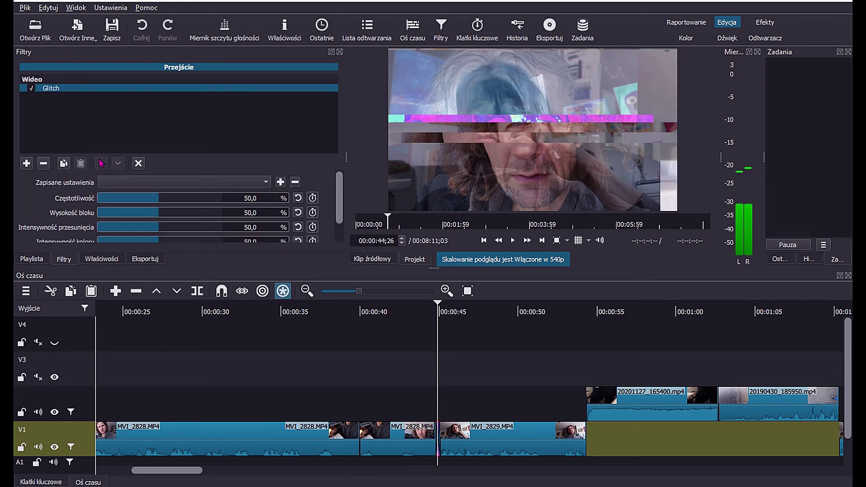
key(space)
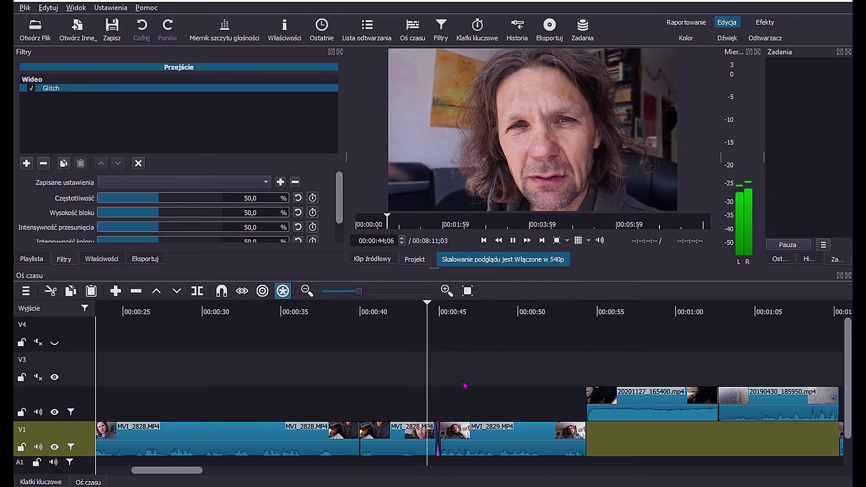
key(space)
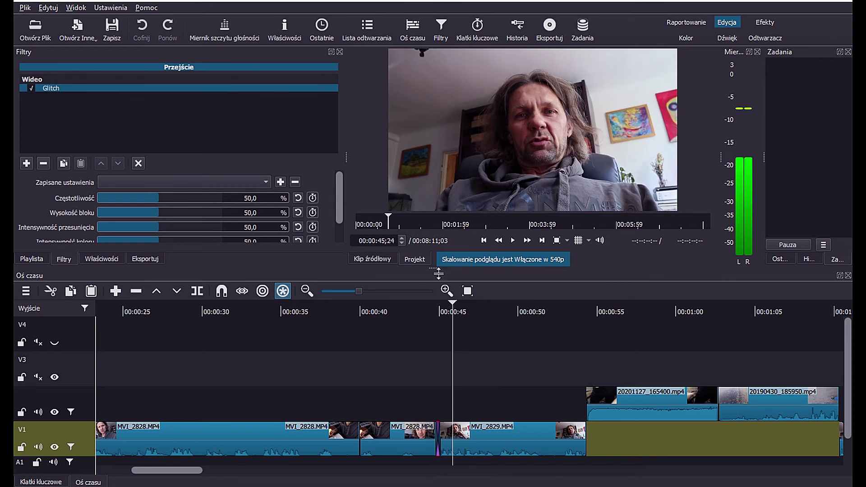
Replay the glitch transition, then zoom the timeline out to see more of the project
drag(439, 273, 438, 242)
click(429, 382)
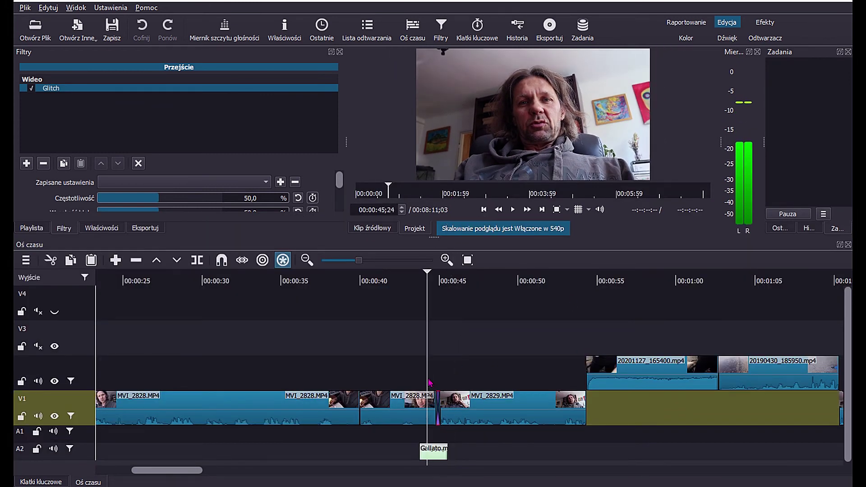
key(space)
key(space)
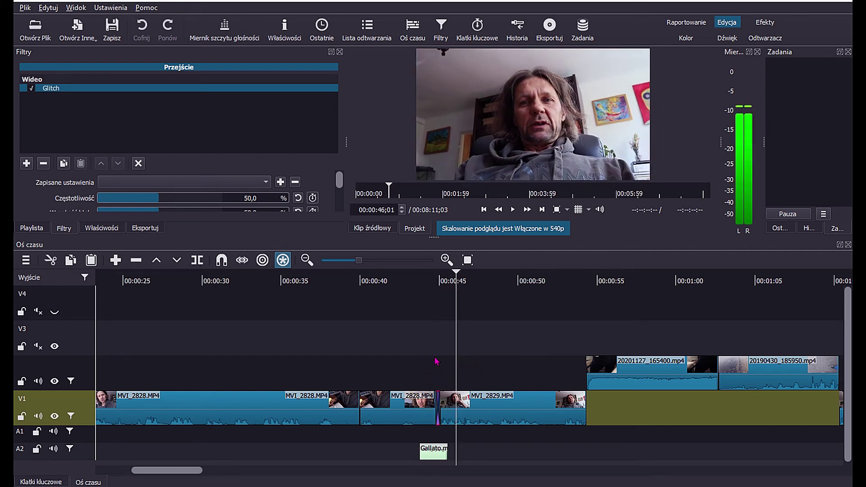
click(436, 361)
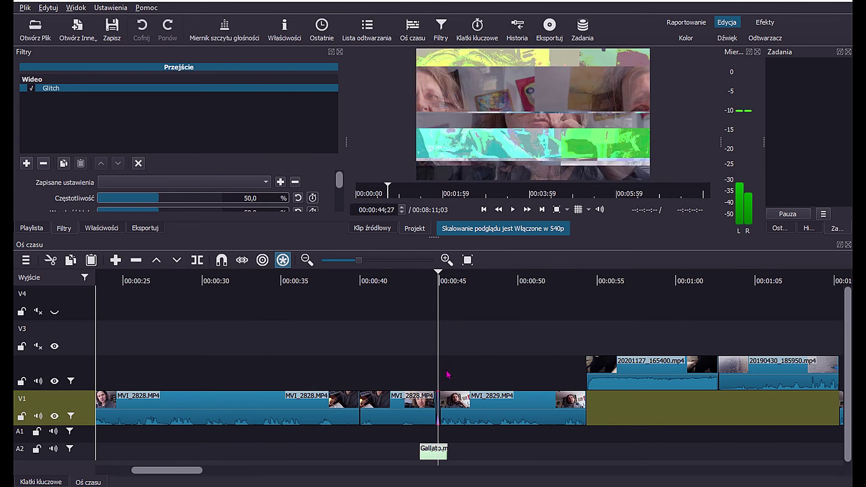
click(380, 264)
drag(360, 264, 343, 264)
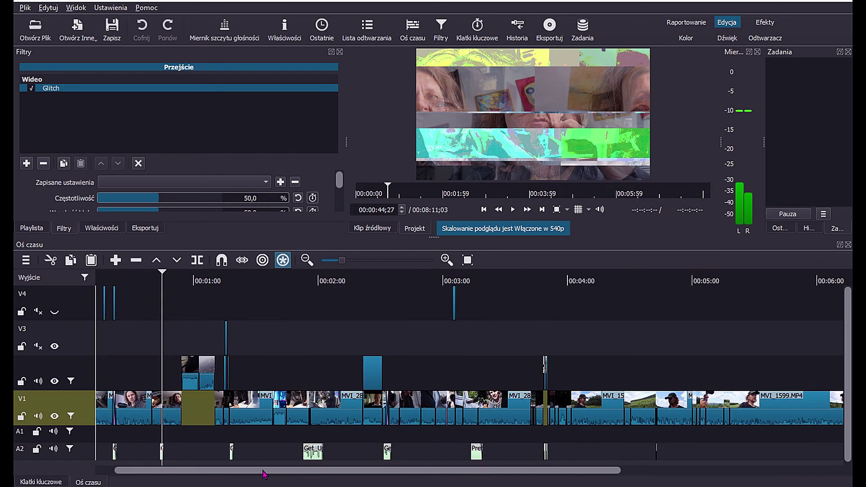
Compare Wyostrzanie on and off, then raise its Rozmiar to about 78 and adjust Ilość
drag(228, 469, 303, 469)
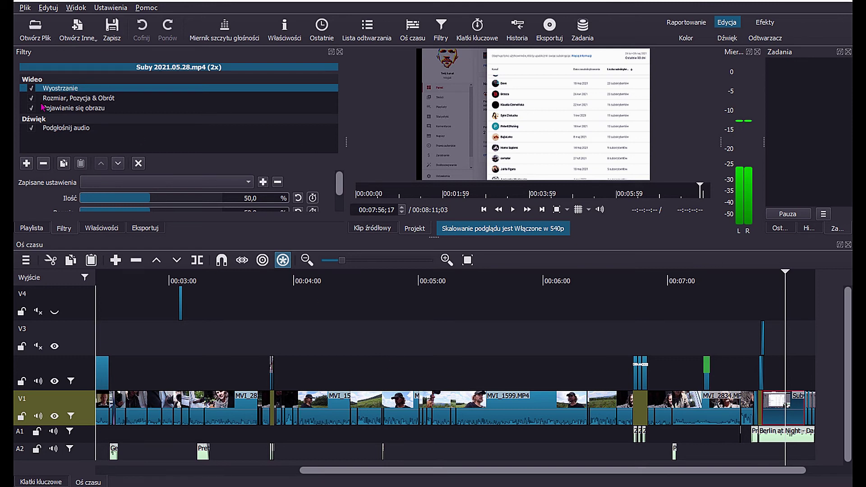
click(32, 89)
click(32, 89)
drag(442, 241, 425, 361)
click(32, 88)
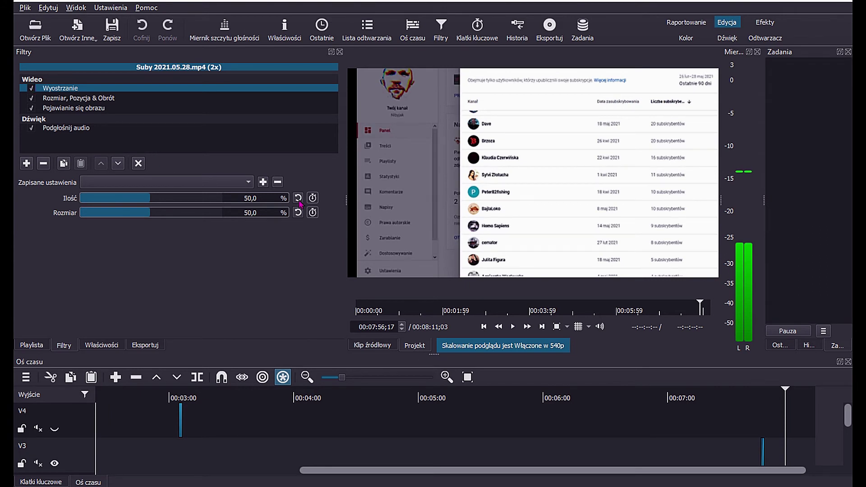
mouse_move(151, 197)
mouse_down()
mouse_move(203, 223)
mouse_move(194, 223)
mouse_up()
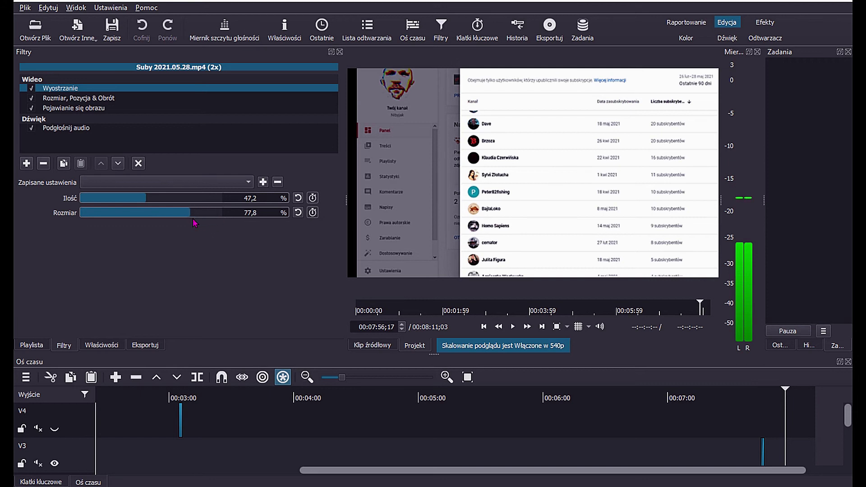
drag(119, 202, 160, 208)
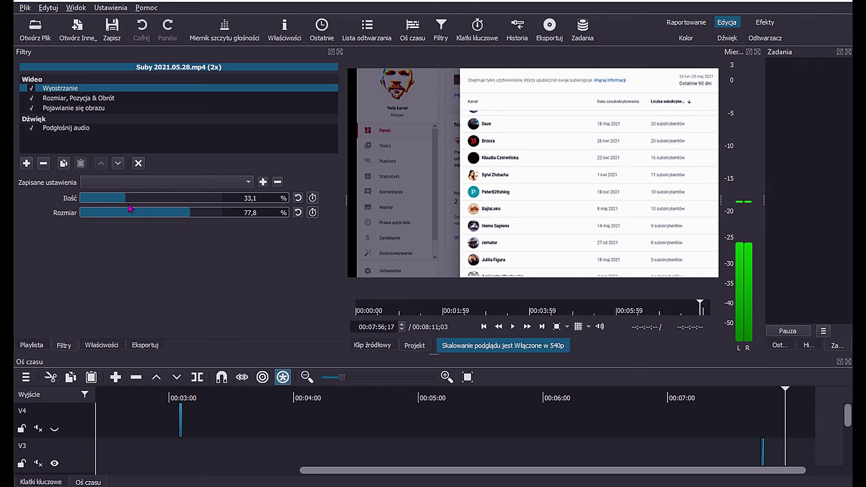
Move the zoomed Suby picture to position -61, -361 in Rozmiar, Pozycja & Obrót
click(77, 98)
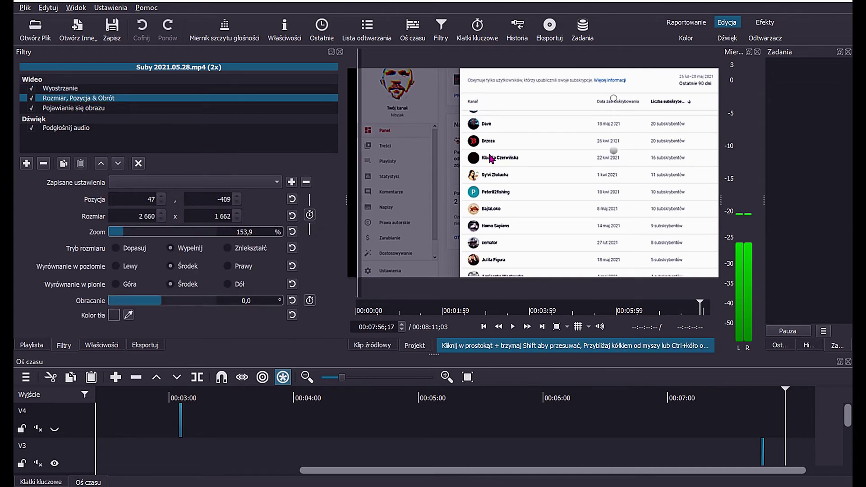
mouse_move(617, 162)
mouse_down()
mouse_move(585, 143)
mouse_move(602, 154)
mouse_move(590, 159)
mouse_move(594, 168)
mouse_up()
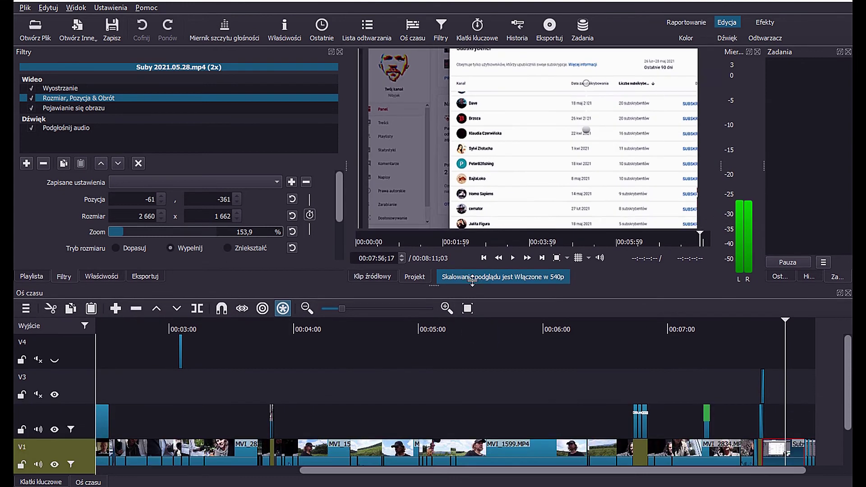
drag(435, 360, 490, 256)
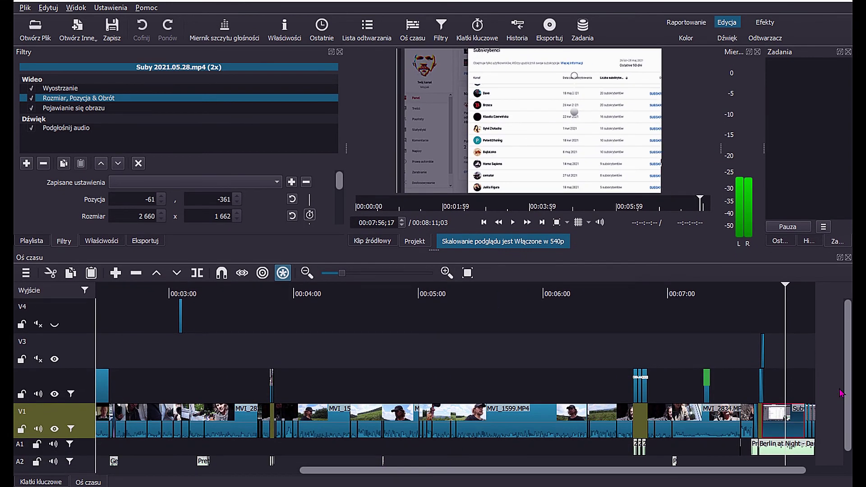
Make the clip's Pojawianie się obrazu fade-in come from black
click(65, 110)
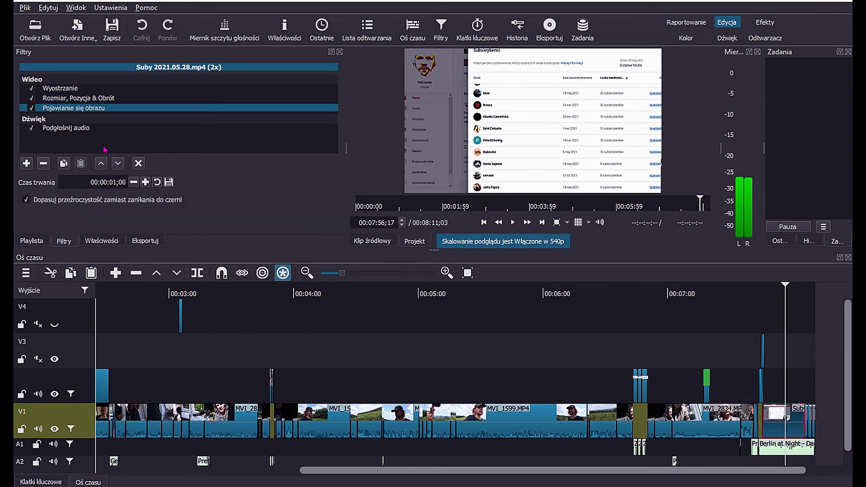
mouse_move(788, 417)
click(26, 201)
Play back the ending around the dzięki title to check the fade
click(762, 311)
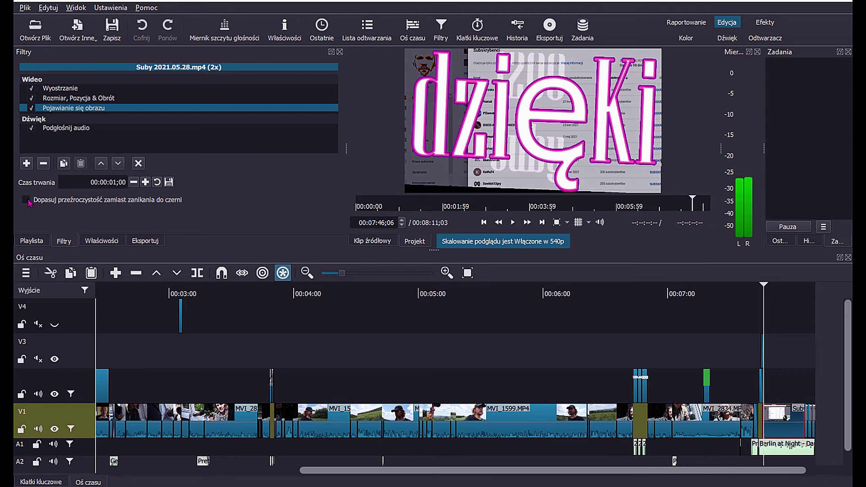
click(752, 358)
key(space)
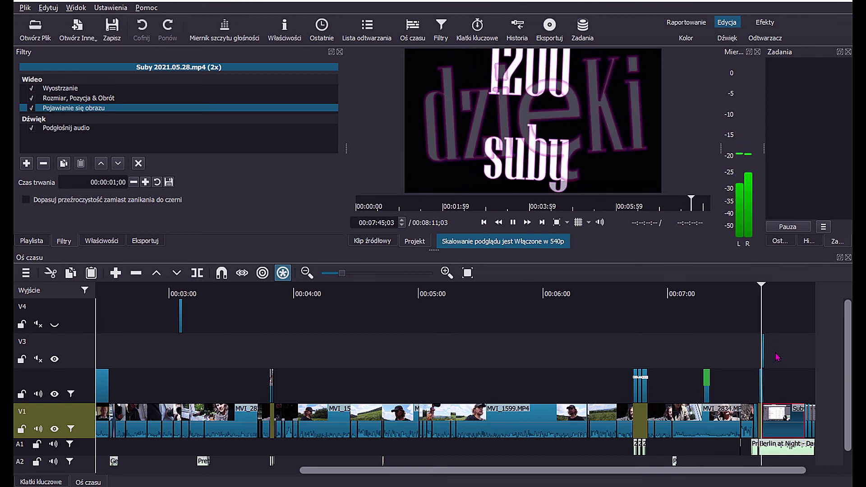
key(space)
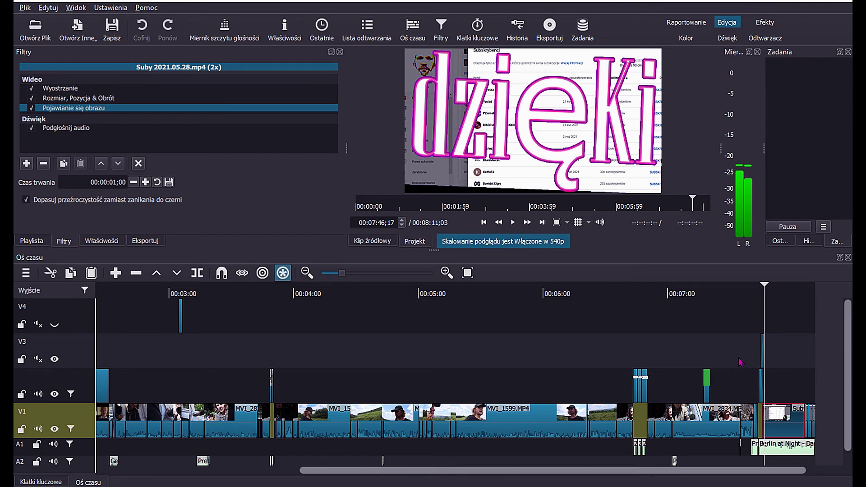
drag(740, 361, 760, 360)
key(space)
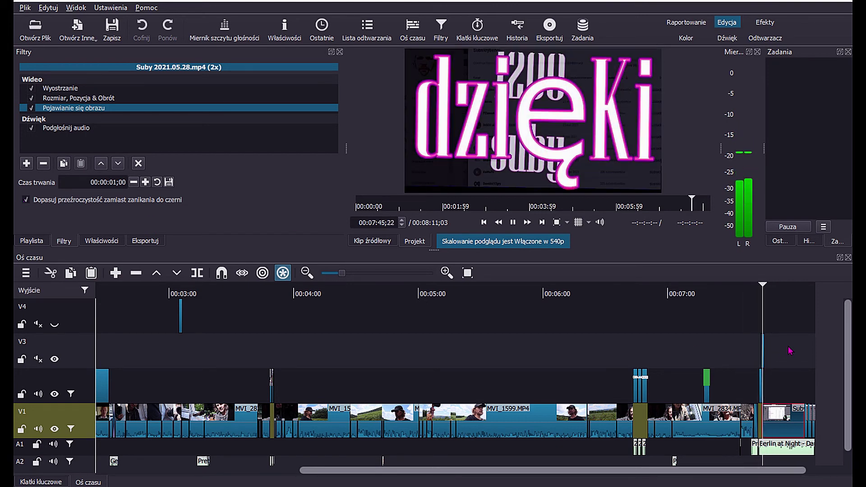
key(space)
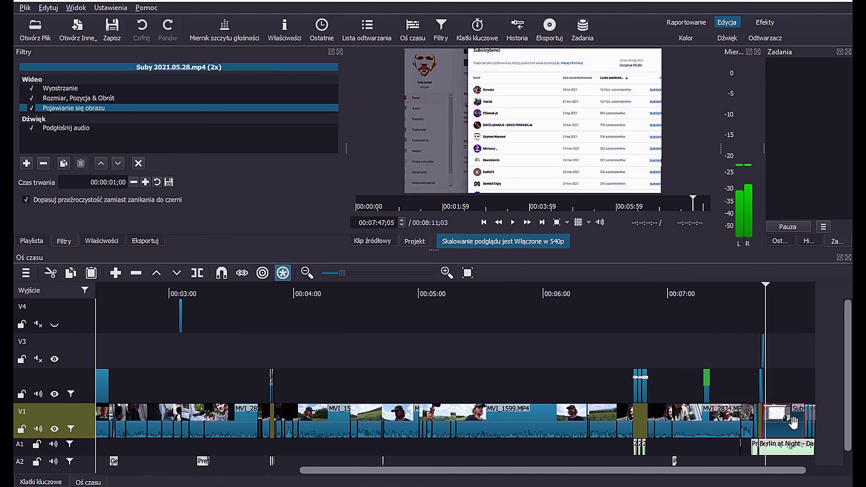
Slide the Suby clip earlier on V1 to overlap the previous clip and review the transition
drag(791, 426, 758, 335)
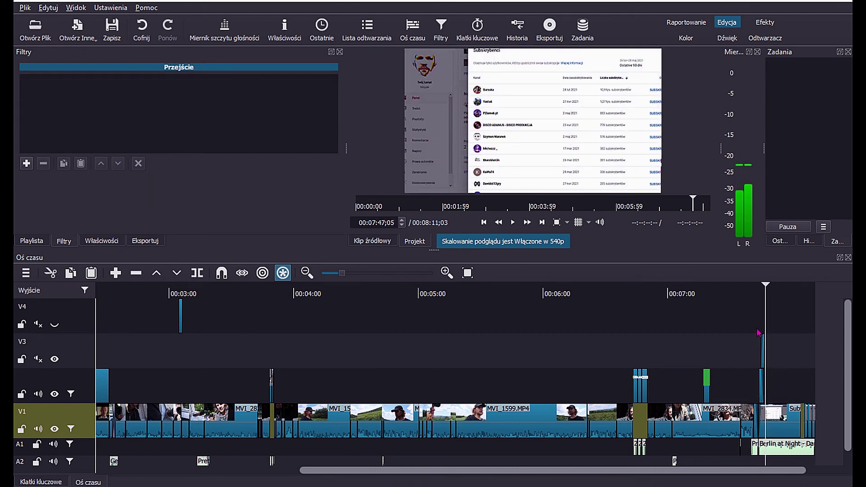
key(space)
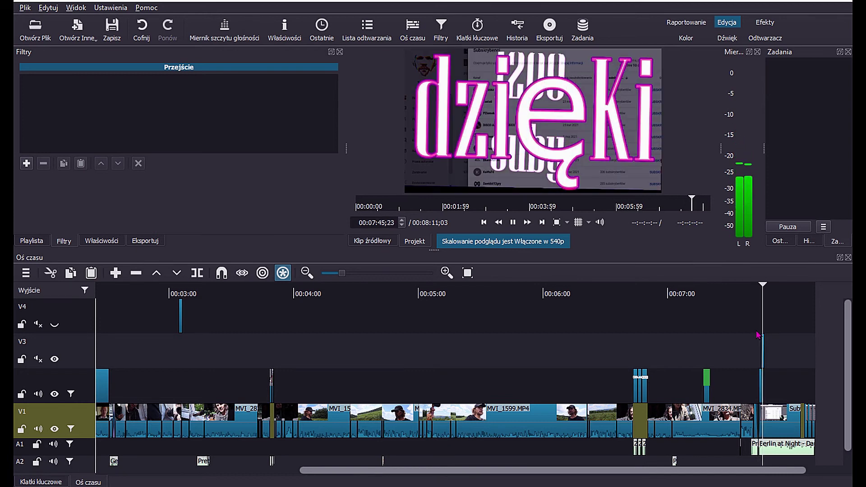
key(space)
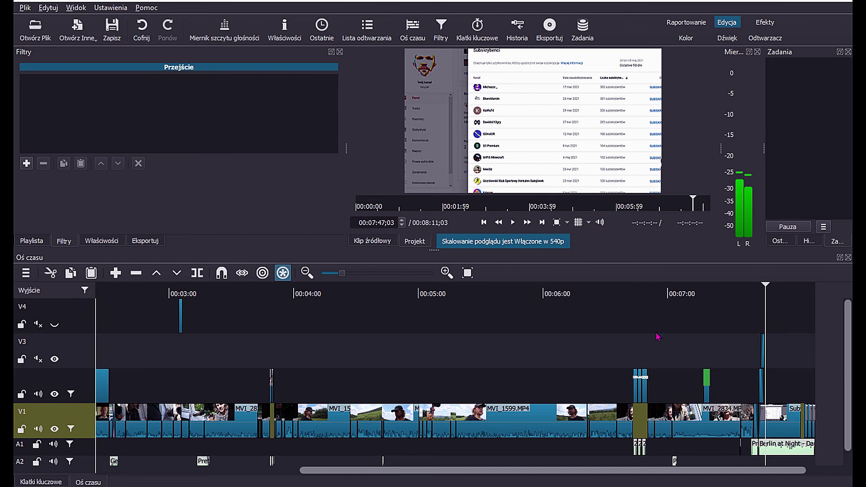
click(799, 386)
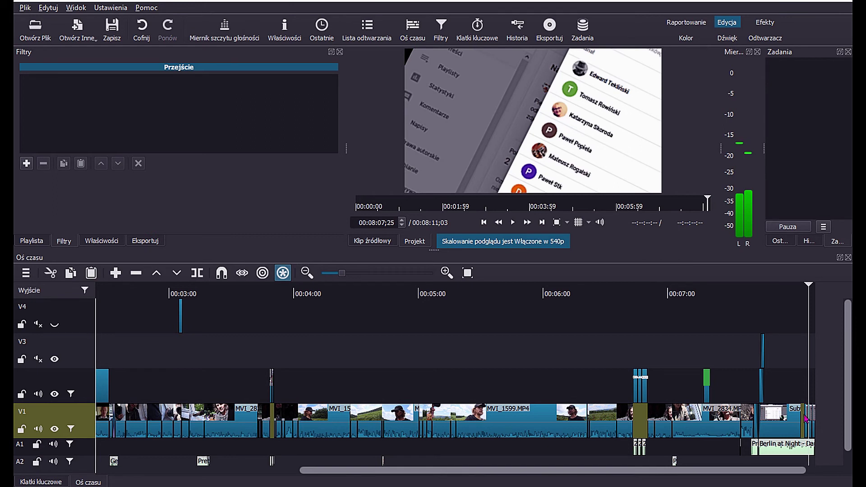
click(790, 415)
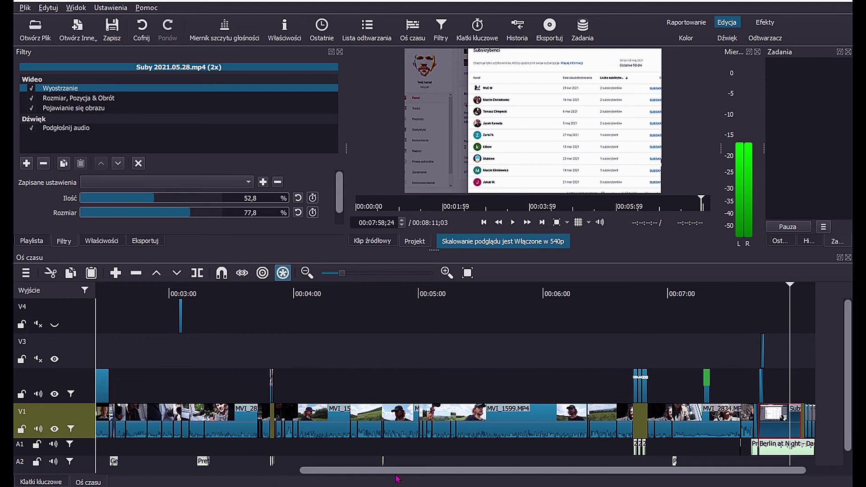
drag(397, 478, 357, 467)
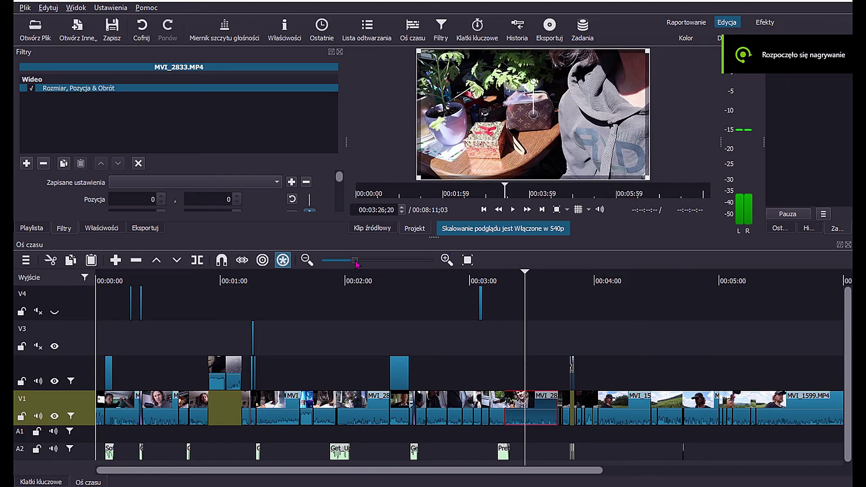
Show the Eksportuj panel with its advanced options
drag(342, 260, 355, 260)
click(550, 28)
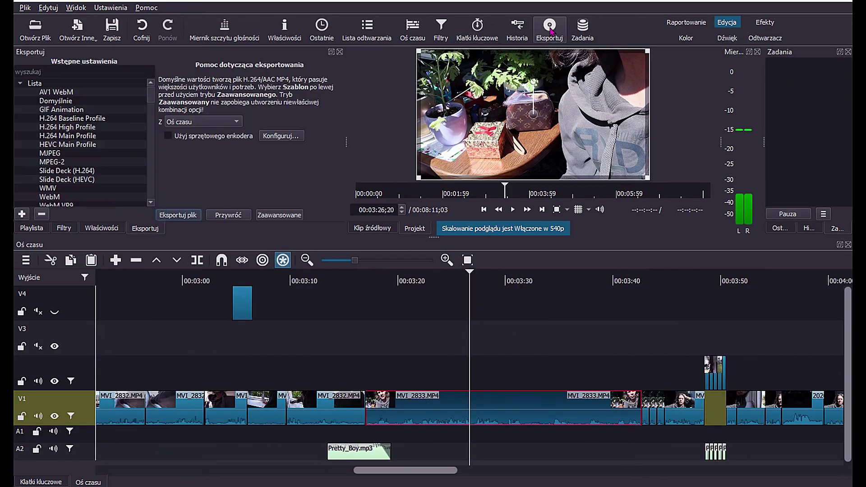
click(280, 216)
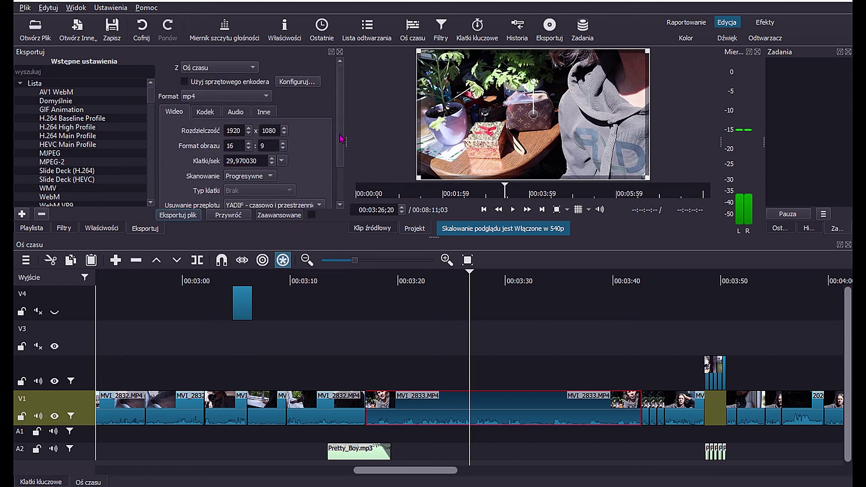
Set the Wideo tab's Interpolacja to Metoda dwukubiczna (lepsza)
scroll(343, 137, down, 3)
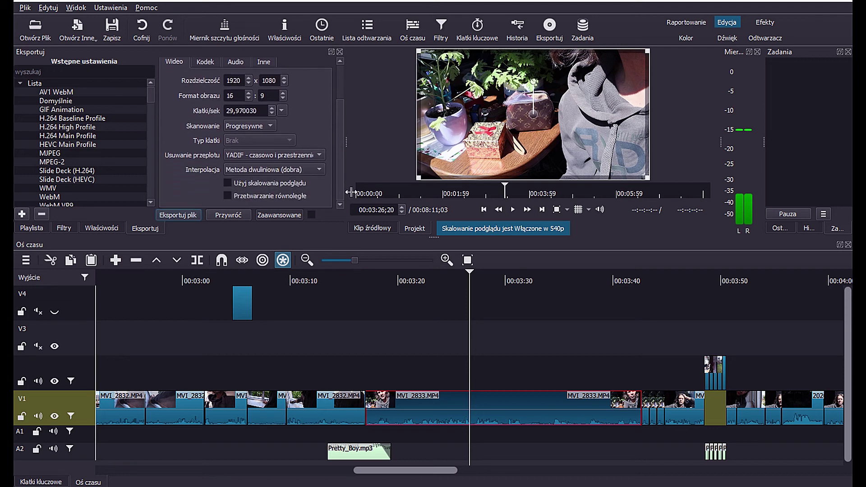
click(312, 171)
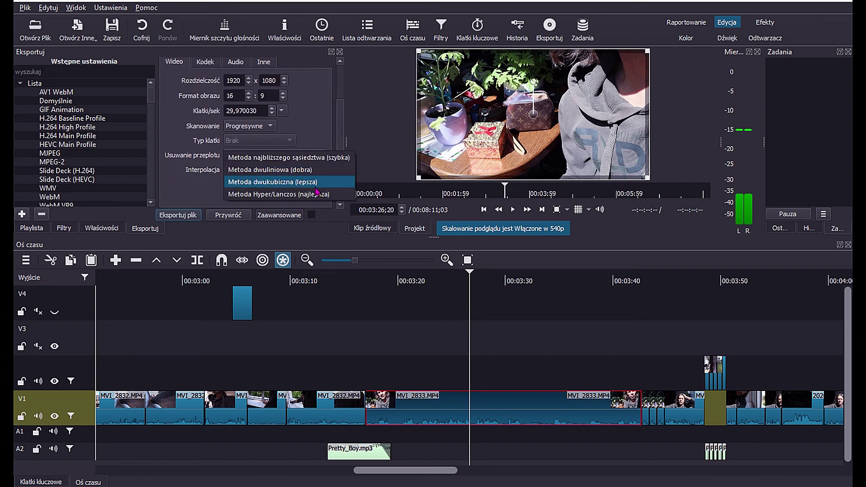
click(313, 185)
click(316, 172)
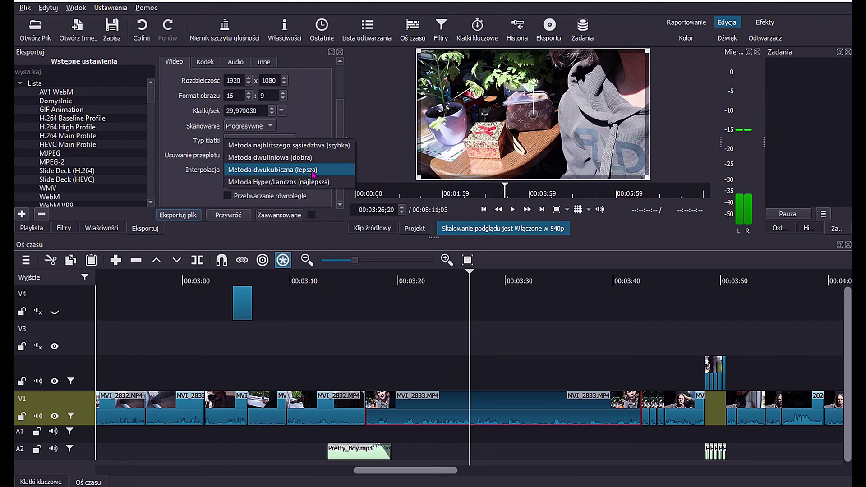
click(313, 183)
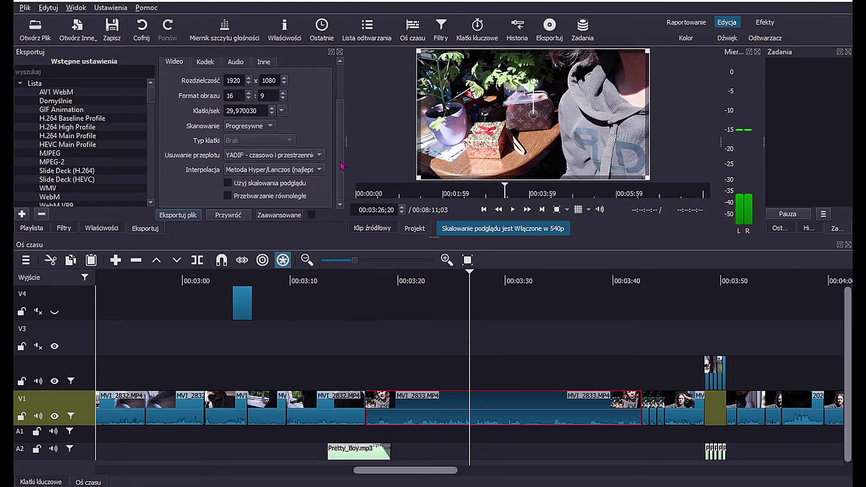
scroll(343, 154, up, 3)
scroll(347, 148, down, 2)
scroll(349, 160, up, 1)
click(314, 185)
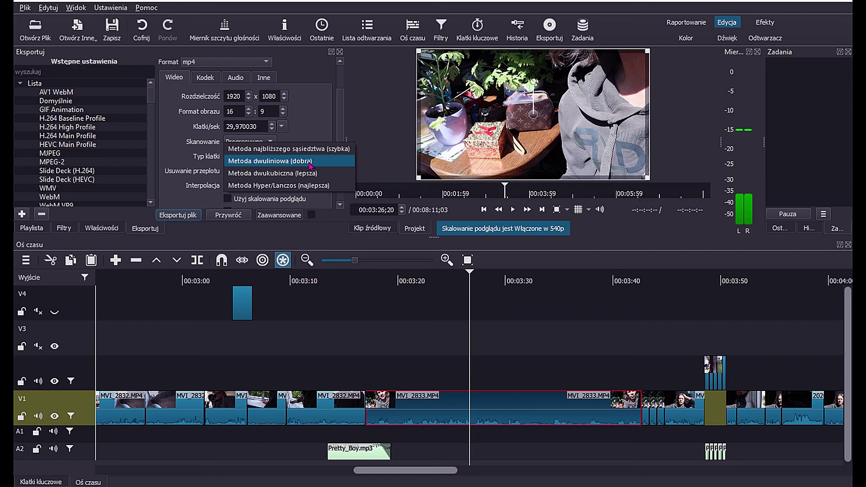
click(310, 163)
scroll(342, 175, down, 1)
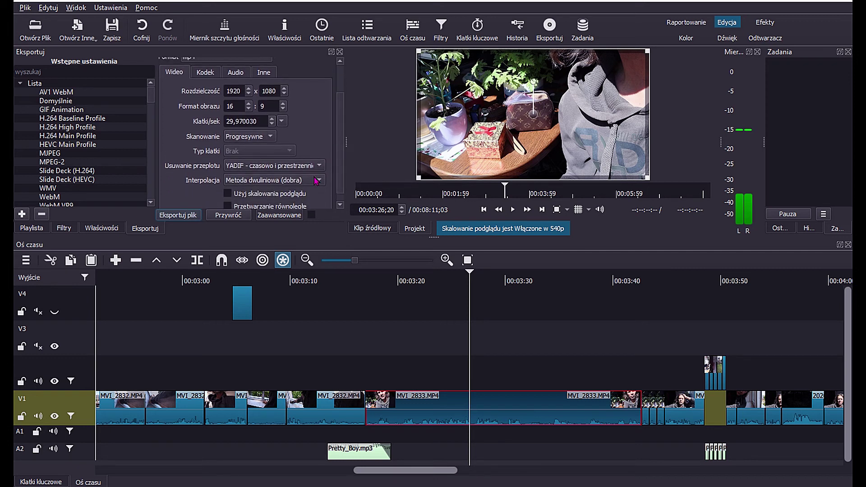
click(317, 181)
click(312, 197)
scroll(346, 178, up, 2)
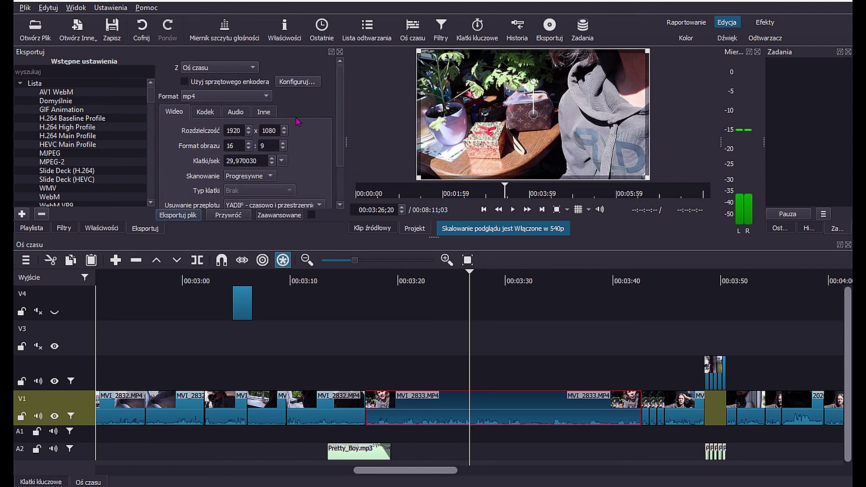
In the codec settings, switch libx264 rate control to Uśredniona przepływność (average bitrate)
click(209, 114)
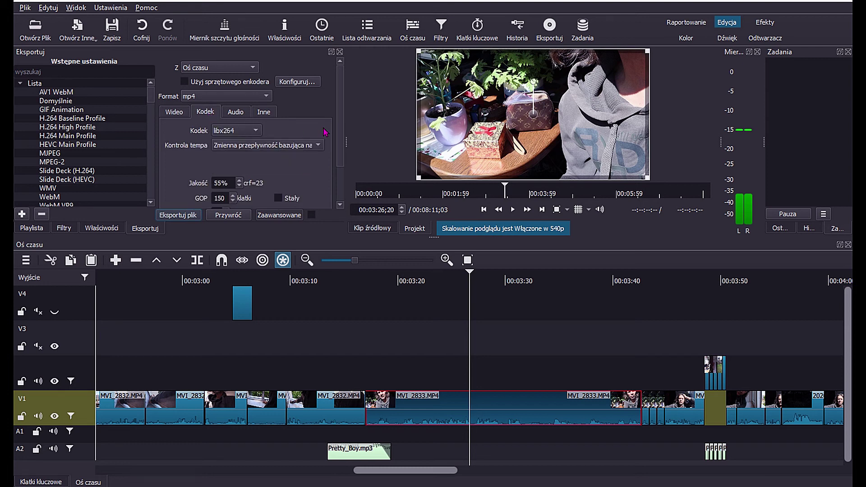
scroll(347, 151, down, 3)
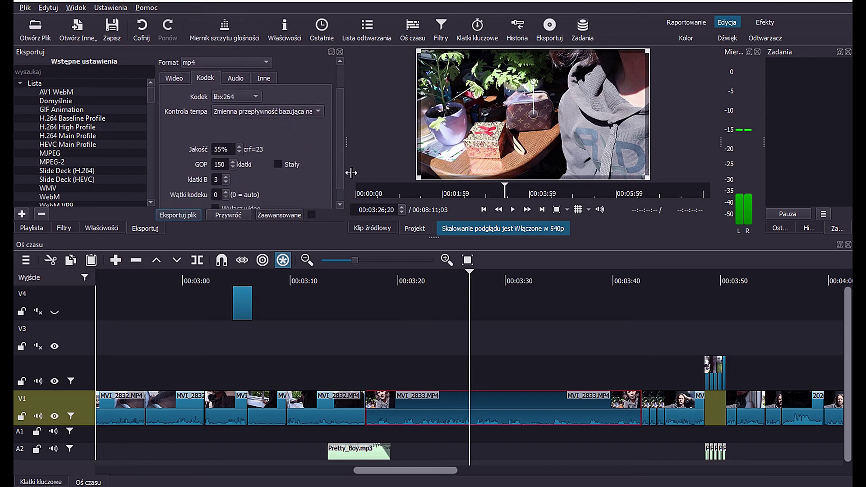
scroll(350, 150, up, 3)
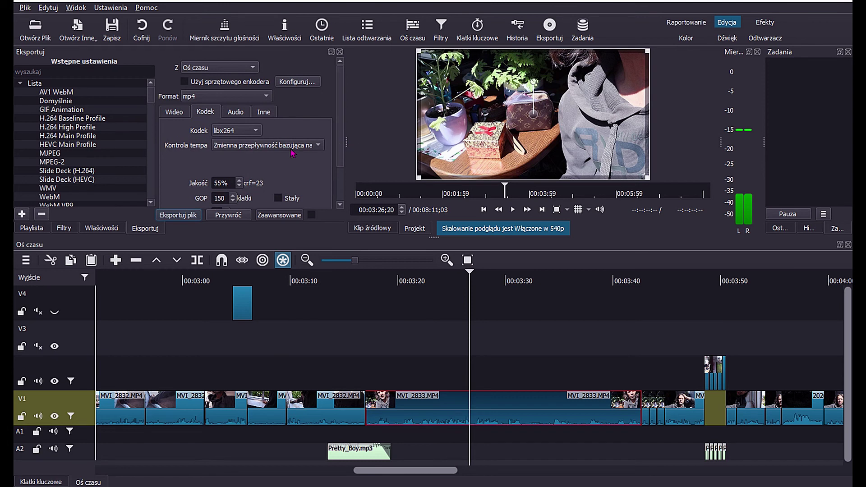
click(295, 149)
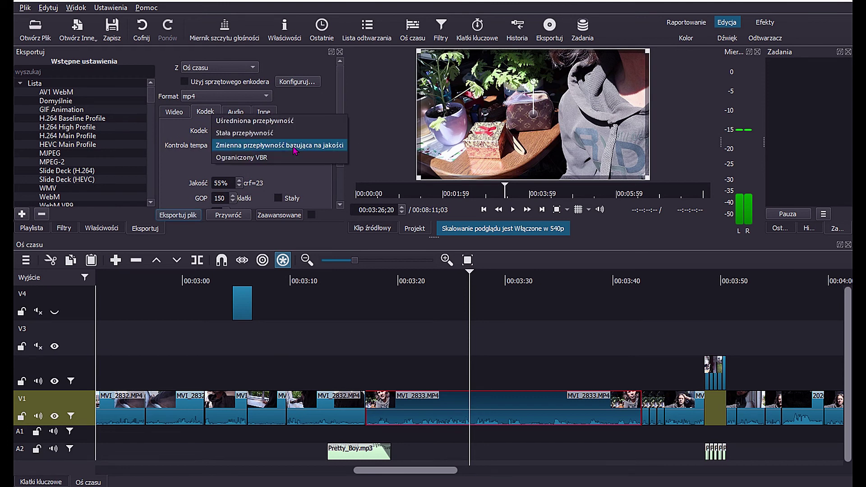
click(282, 133)
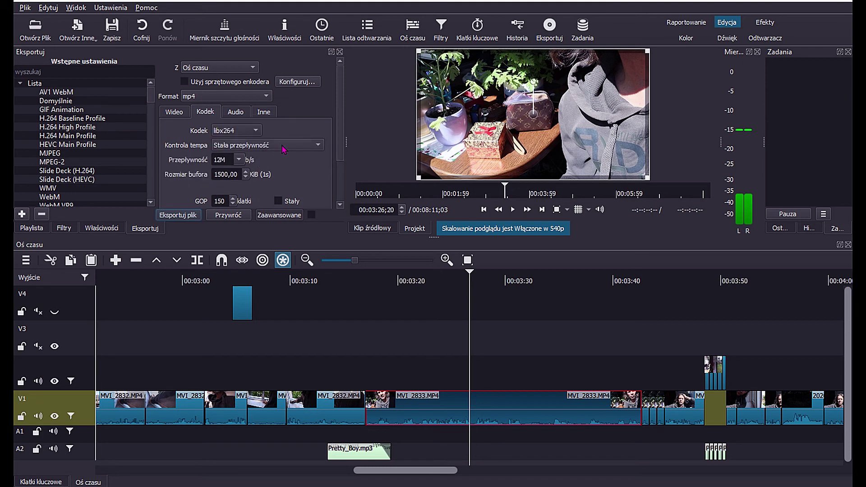
click(283, 149)
click(273, 133)
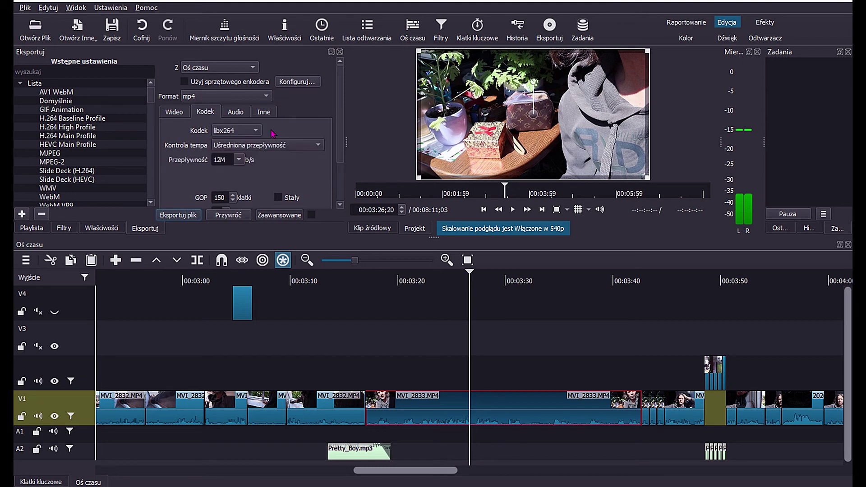
Choose 20M in the Przepływność dropdown, replacing the earlier 30M
click(239, 160)
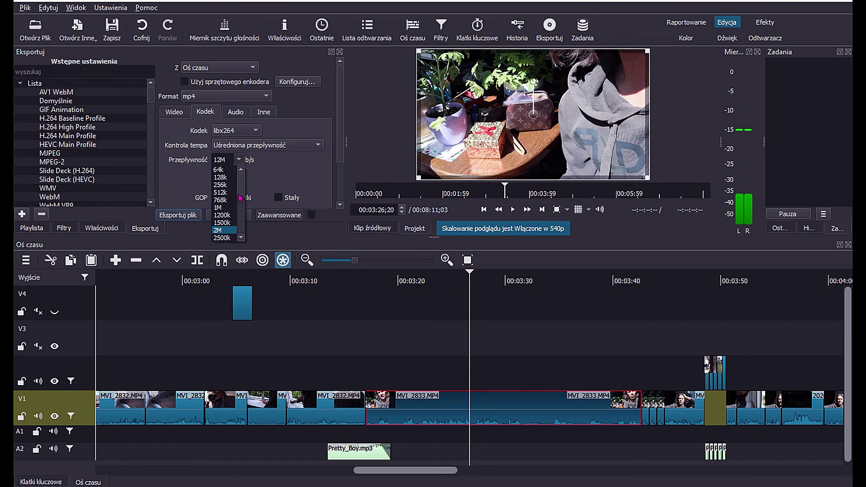
drag(240, 198, 244, 219)
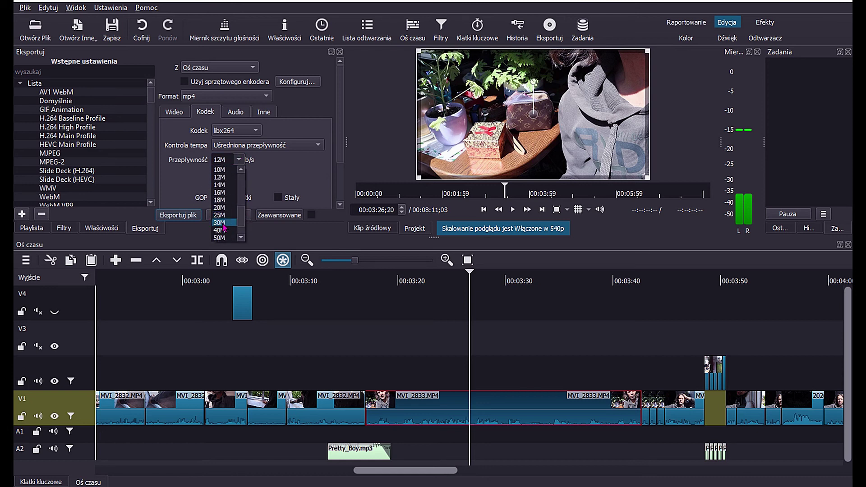
click(222, 224)
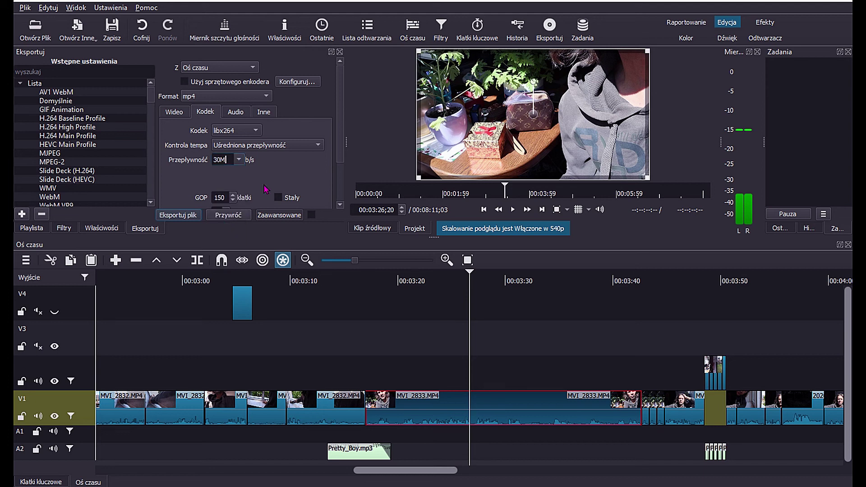
click(238, 159)
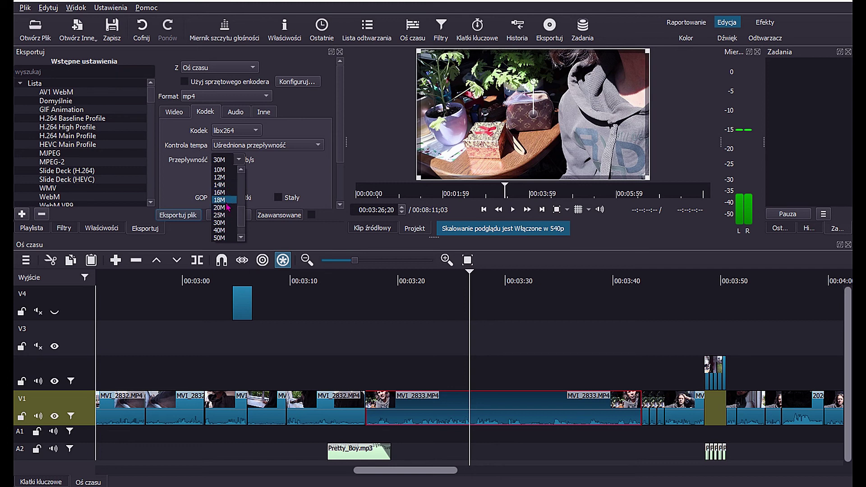
click(229, 209)
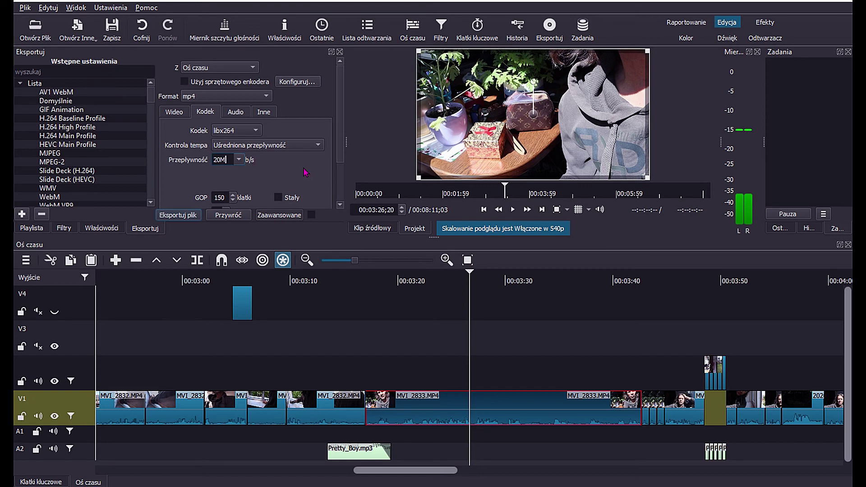
scroll(341, 137, down, 3)
scroll(340, 137, down, 2)
scroll(345, 134, up, 5)
scroll(346, 138, down, 2)
scroll(345, 137, down, 1)
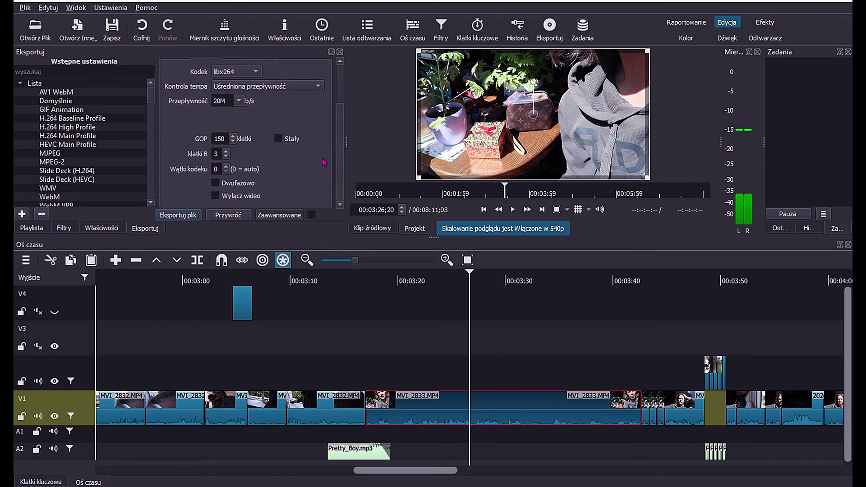
Switch the project video mode to UHD 2160p 25 fps from the Ustawienia menu
click(111, 7)
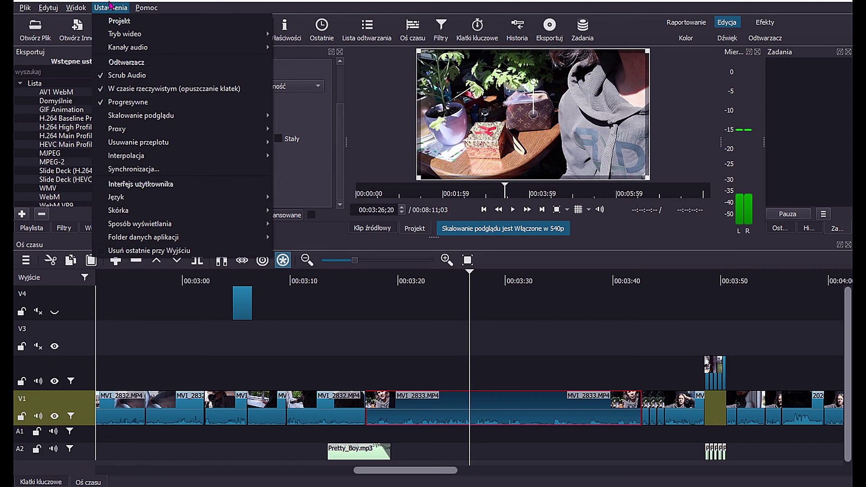
mouse_move(154, 39)
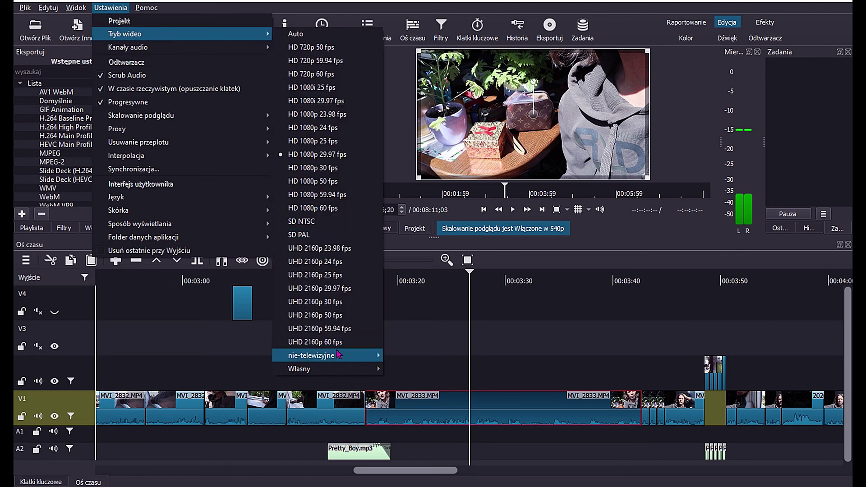
click(348, 276)
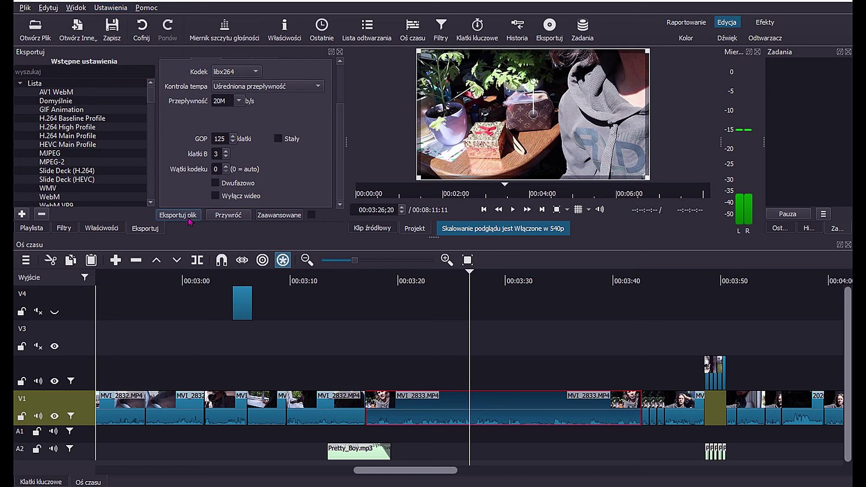
Try the file export twice, ignoring the missing-files warning and cancelling the save each time
click(186, 216)
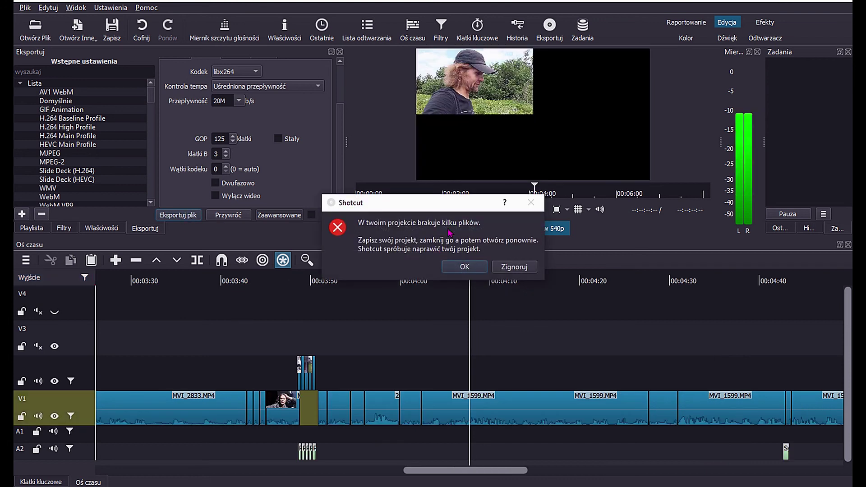
click(523, 267)
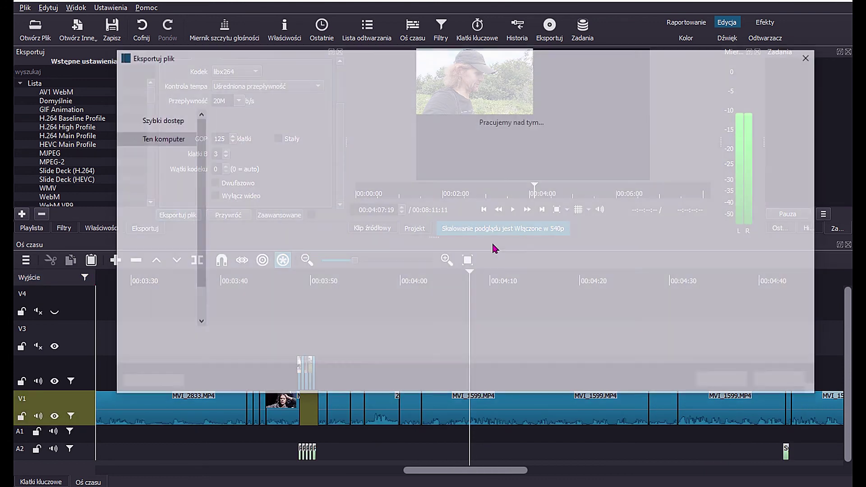
click(806, 59)
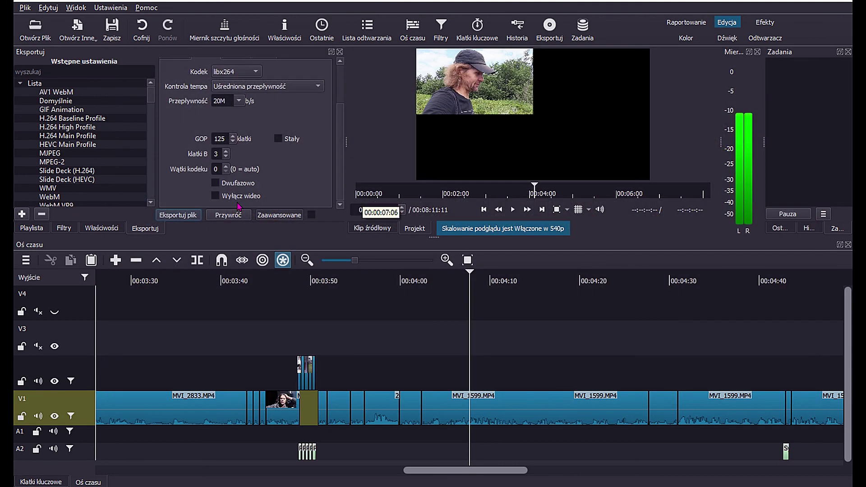
click(172, 216)
click(519, 267)
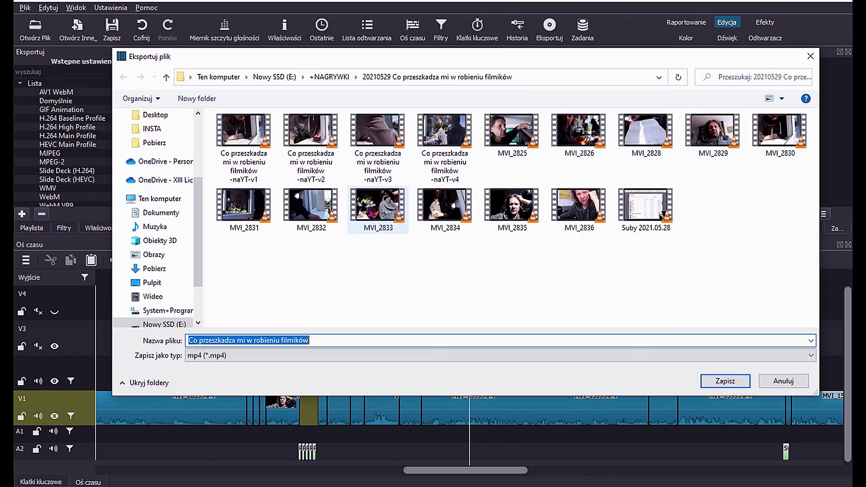
click(784, 381)
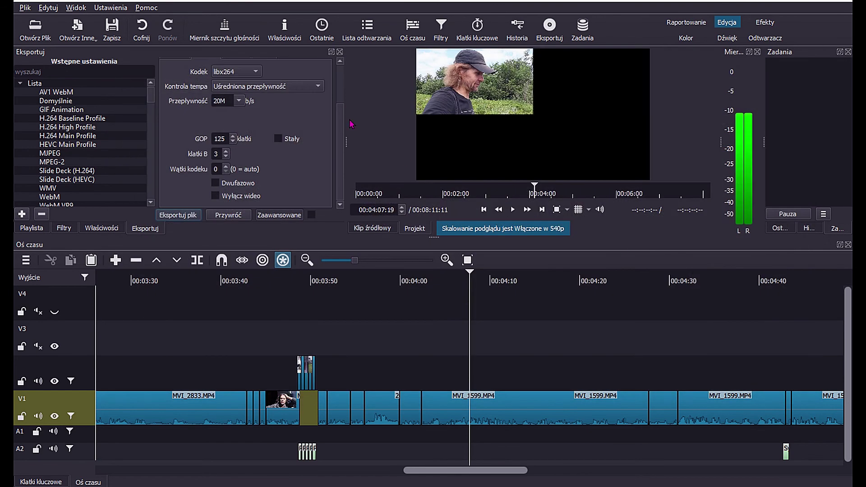
Show the export's video settings: 3840×2160, 16:9, 25 fps
drag(342, 131, 342, 88)
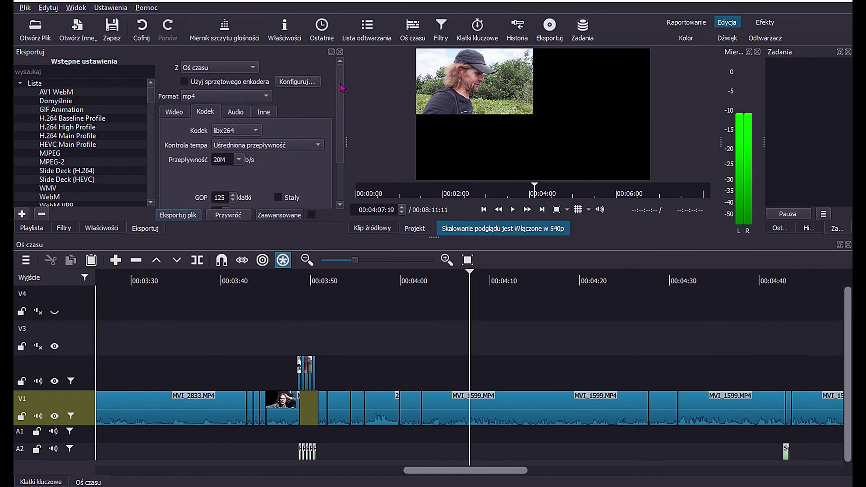
click(170, 113)
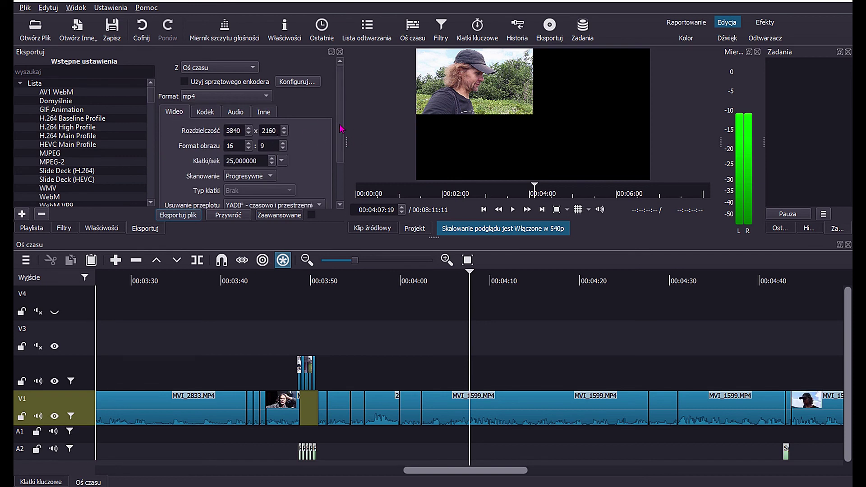
scroll(343, 131, down, 1)
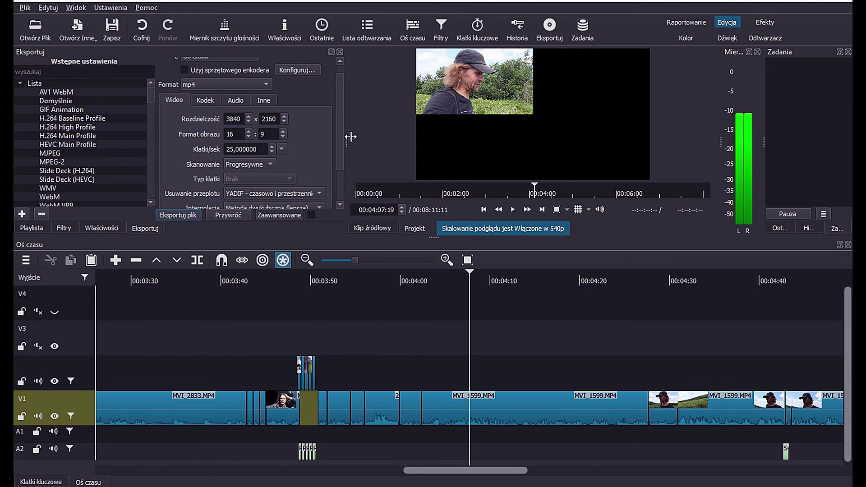
scroll(343, 185, down, 5)
scroll(343, 185, up, 4)
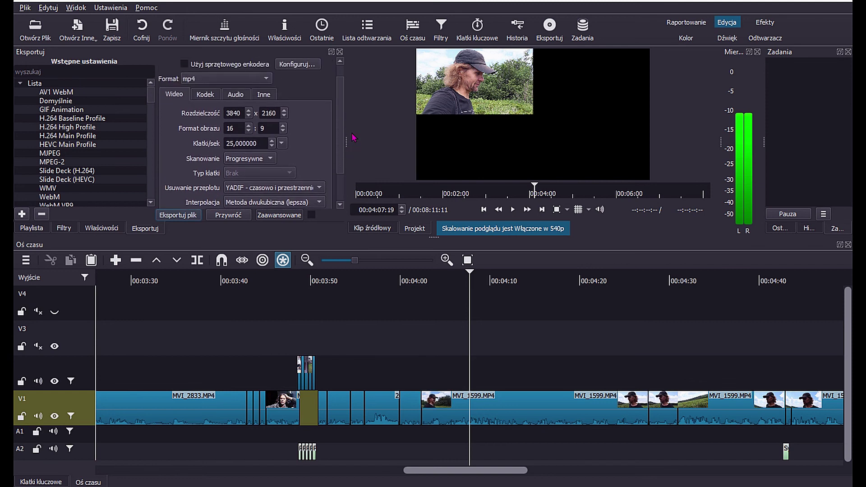
Scrub the timeline around 00:03:49 to review the hooded shot, stopping at 00:03:50:00
click(310, 338)
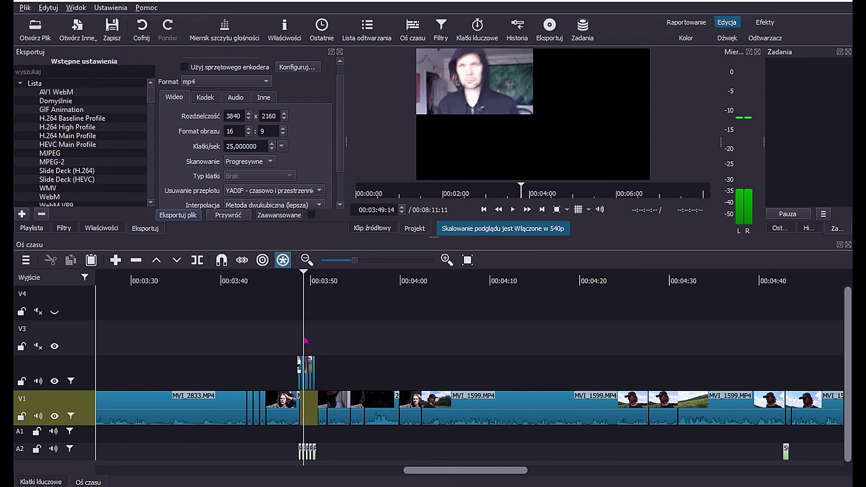
drag(310, 341, 310, 346)
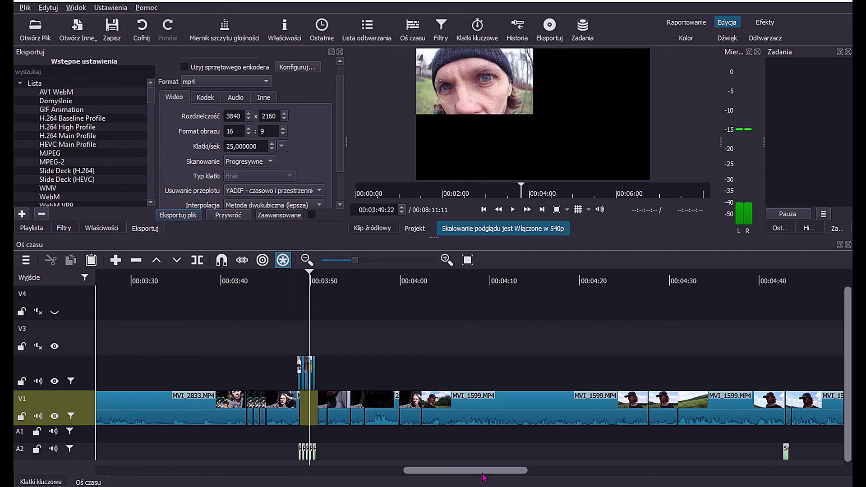
drag(484, 471, 465, 471)
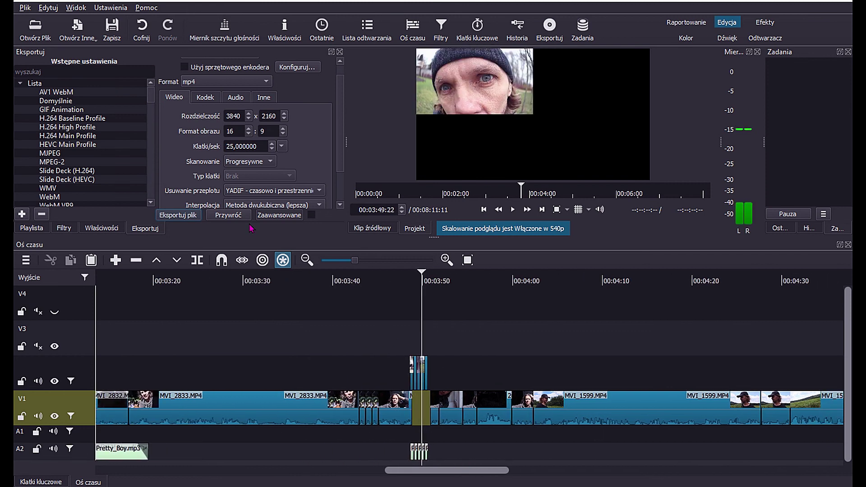
drag(403, 322, 414, 333)
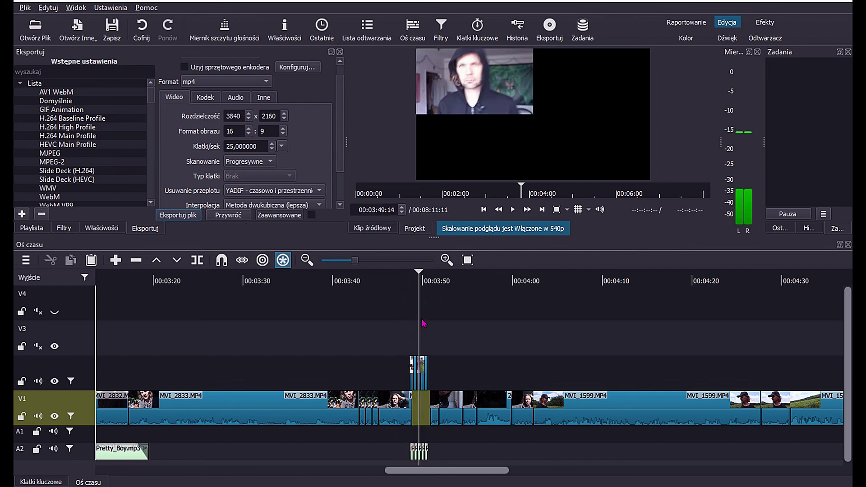
click(424, 323)
drag(469, 470, 351, 465)
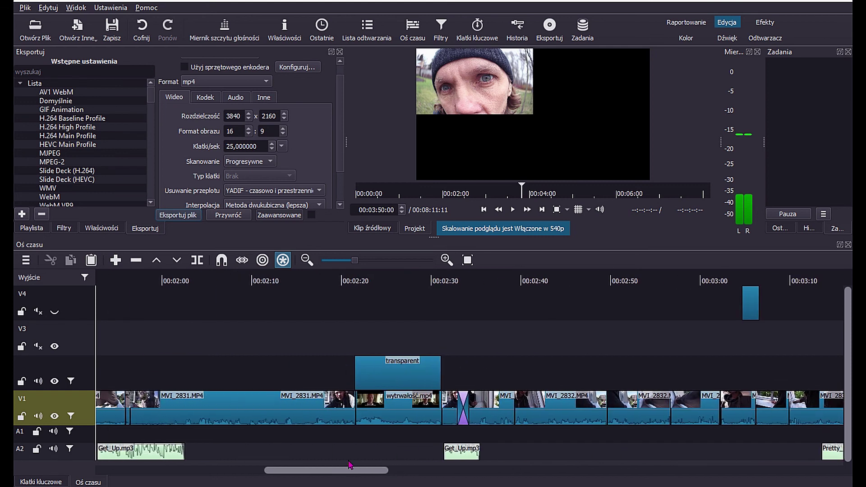
Review clips MVI_2832.MP4 and MVI_2830.MP4 from 00:02:44 back to about 00:01:07, selecting the second V2 clip
click(399, 334)
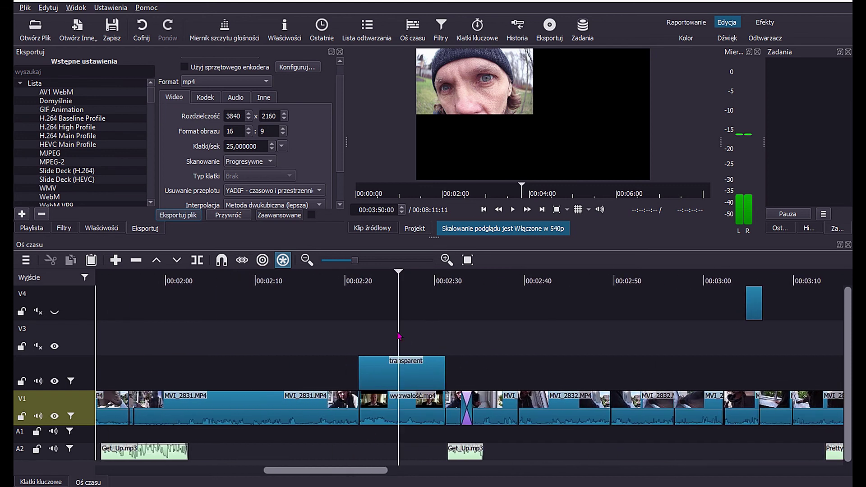
click(522, 371)
click(560, 410)
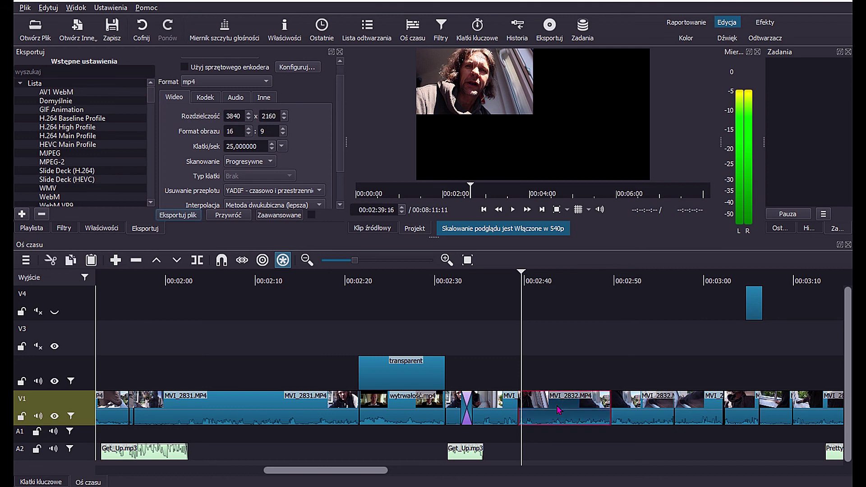
click(566, 366)
click(638, 373)
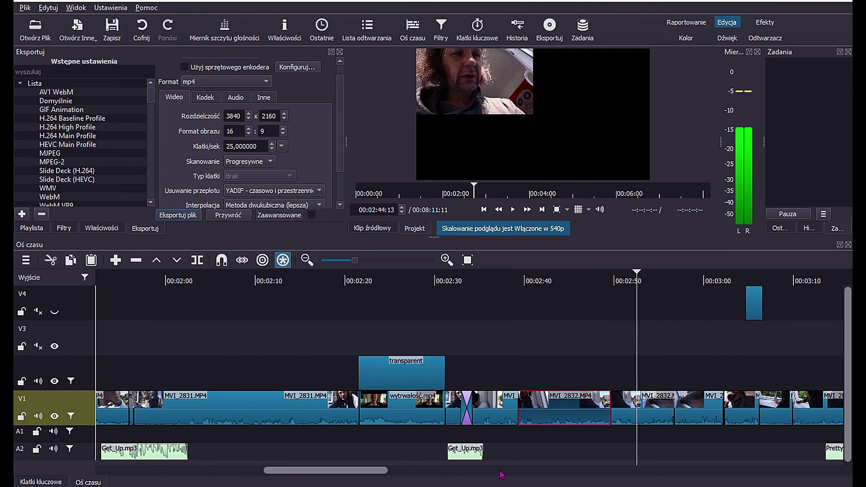
drag(370, 469, 288, 469)
click(382, 369)
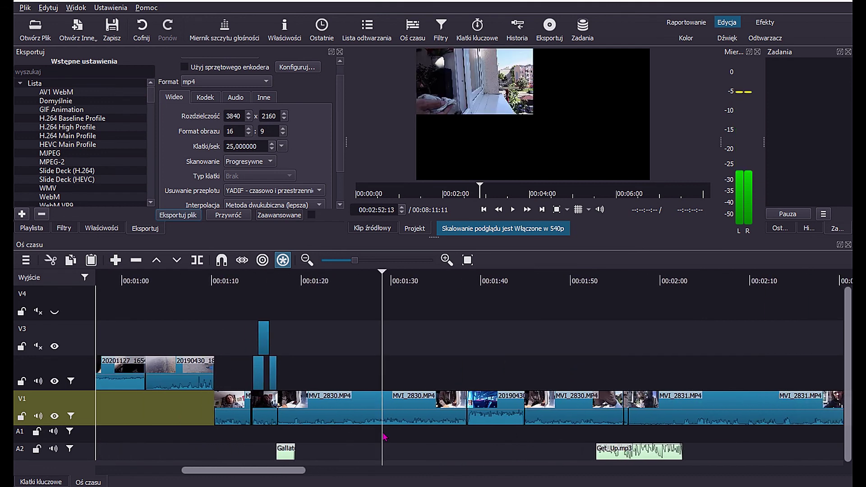
click(389, 419)
drag(276, 361, 191, 348)
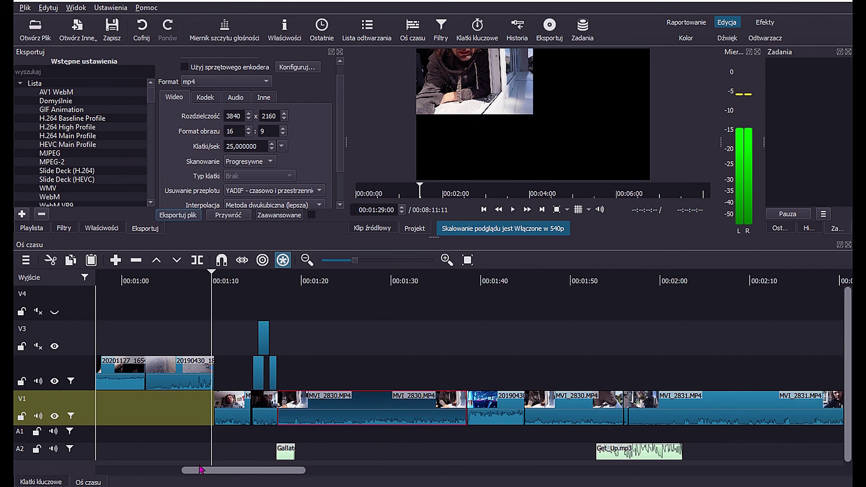
click(190, 371)
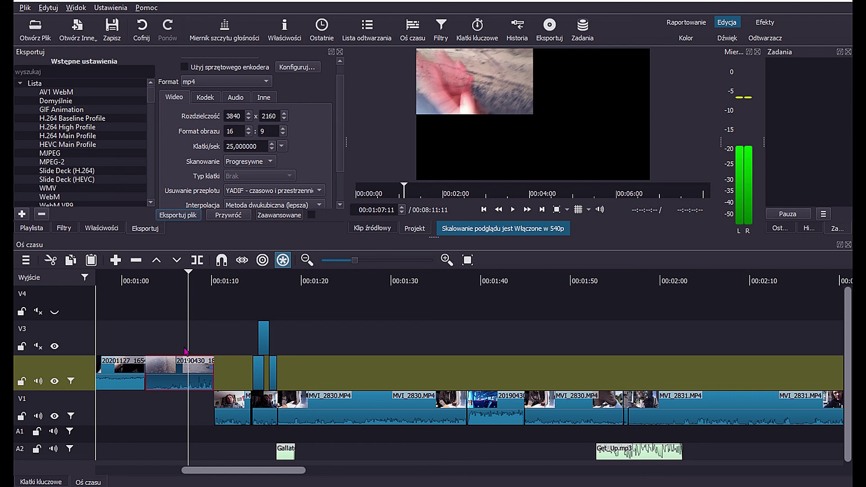
Check the timeline at 00:01:38 and back at 00:01:29
click(113, 8)
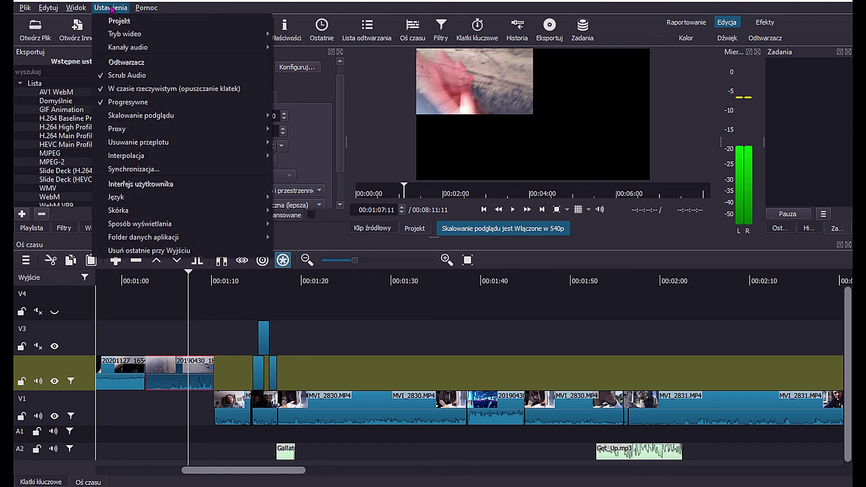
click(465, 311)
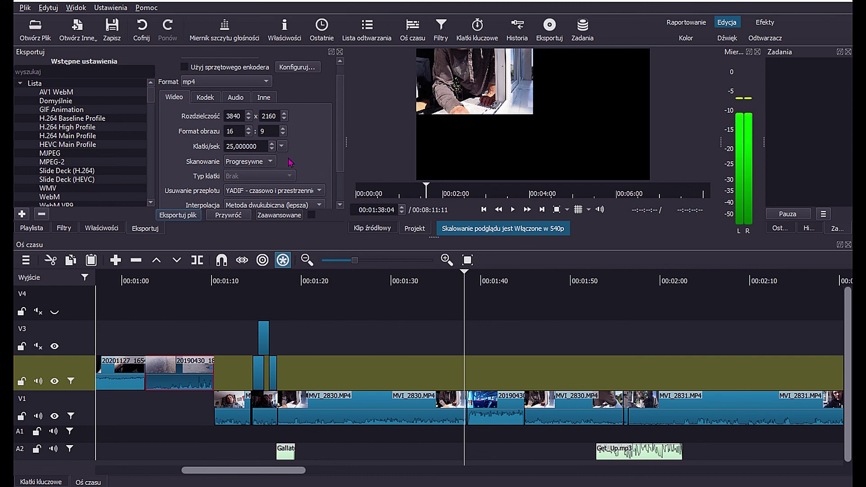
click(384, 350)
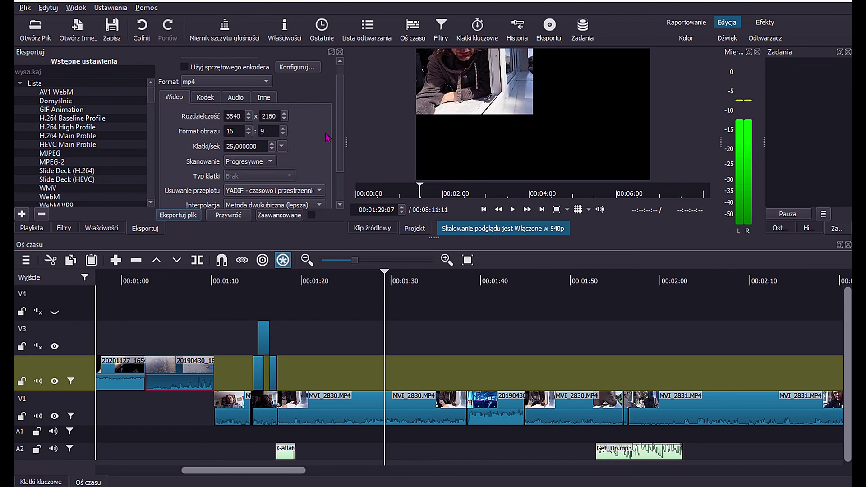
drag(340, 146, 344, 124)
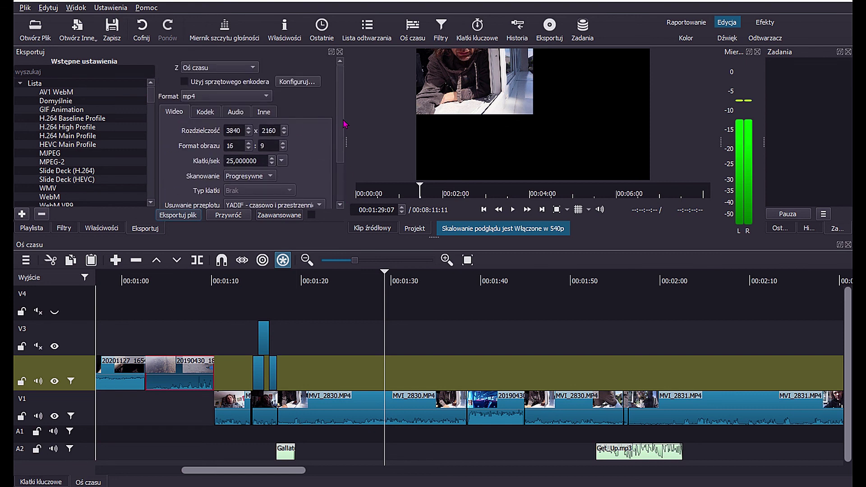
Set the project video mode to HD 1080p 25 fps via Ustawienia > Tryb wideo
click(109, 9)
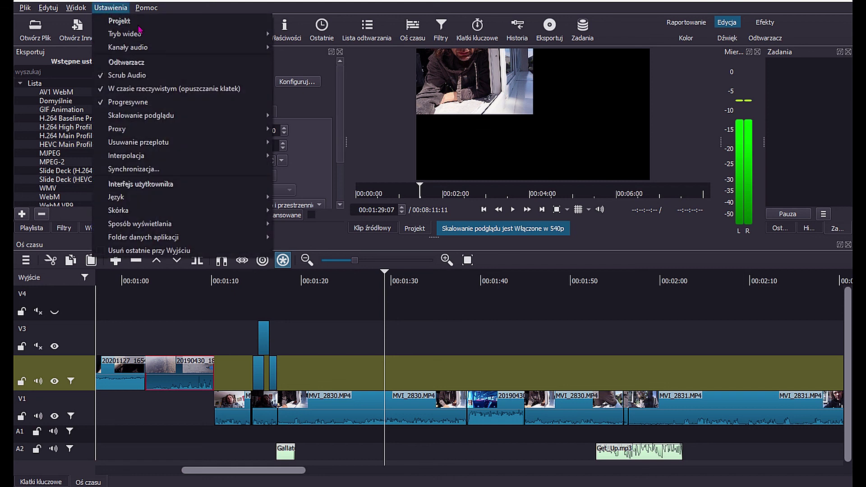
mouse_move(140, 35)
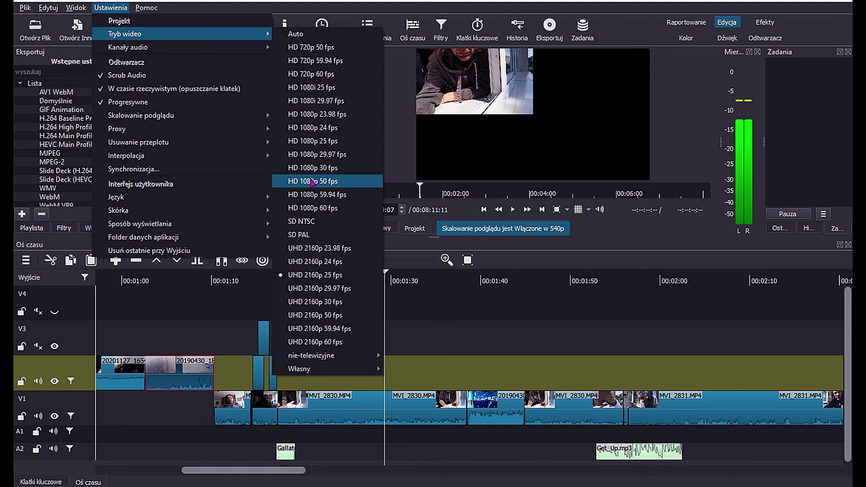
click(339, 144)
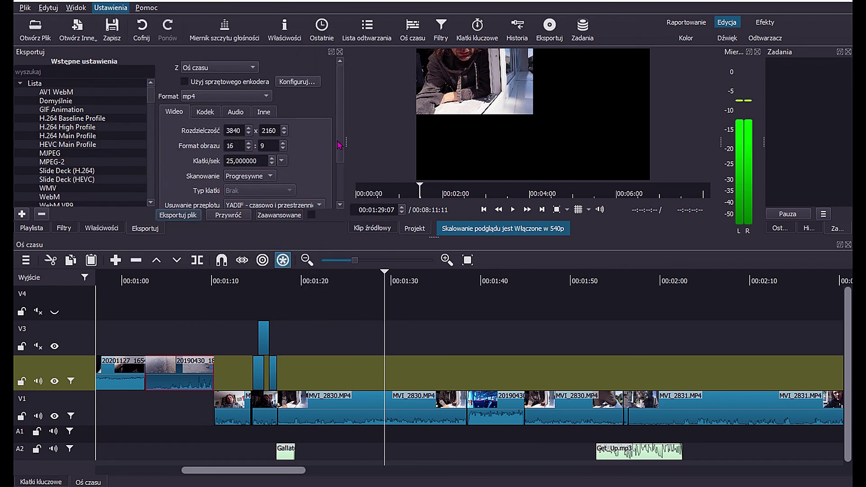
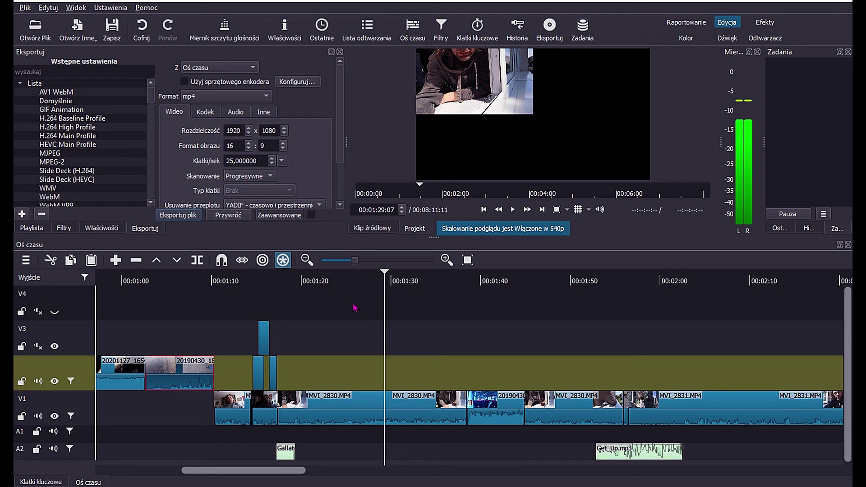
Preview the 01:07–01:50 stretch, including the bus scene and the 'sprawdzać' title at 01:15
click(385, 364)
drag(417, 350, 508, 356)
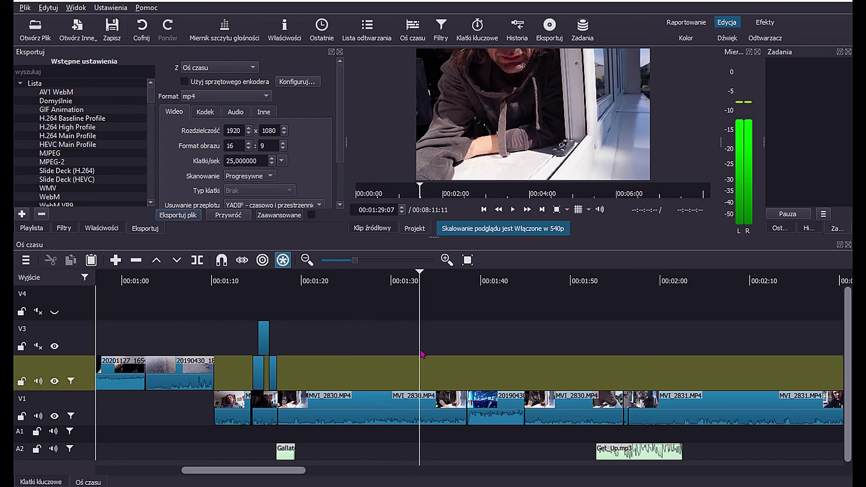
click(568, 358)
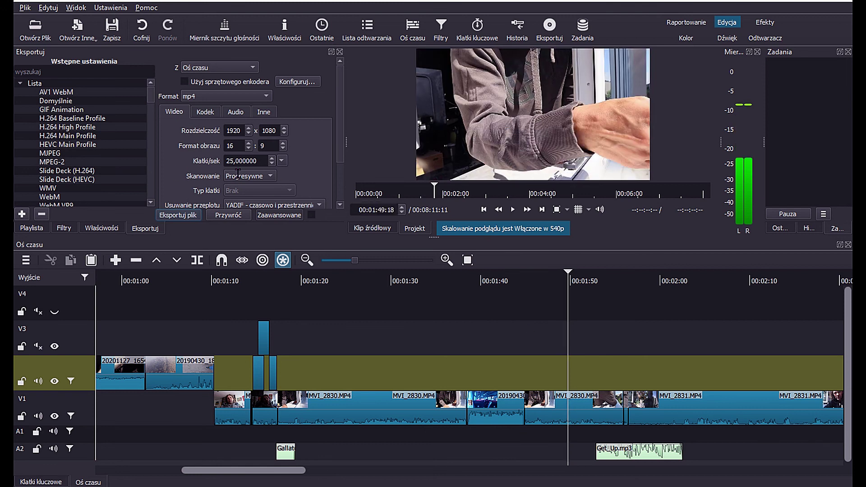
click(228, 161)
click(186, 344)
click(190, 379)
click(255, 315)
click(261, 334)
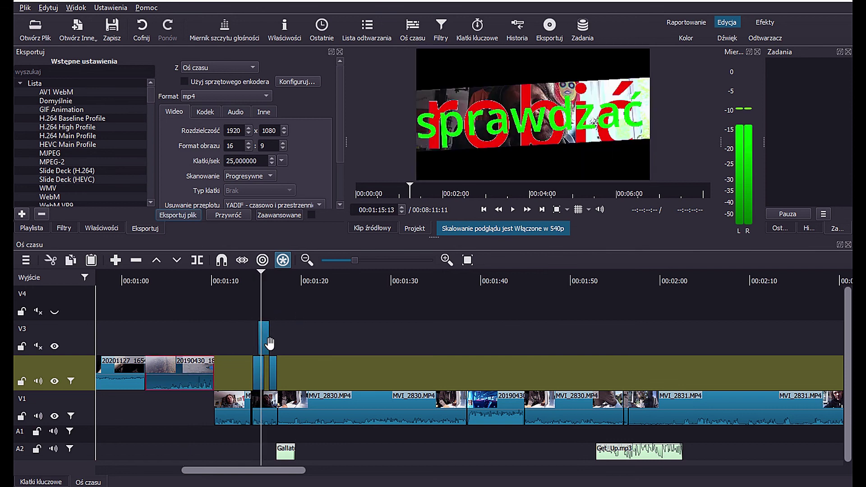
click(275, 336)
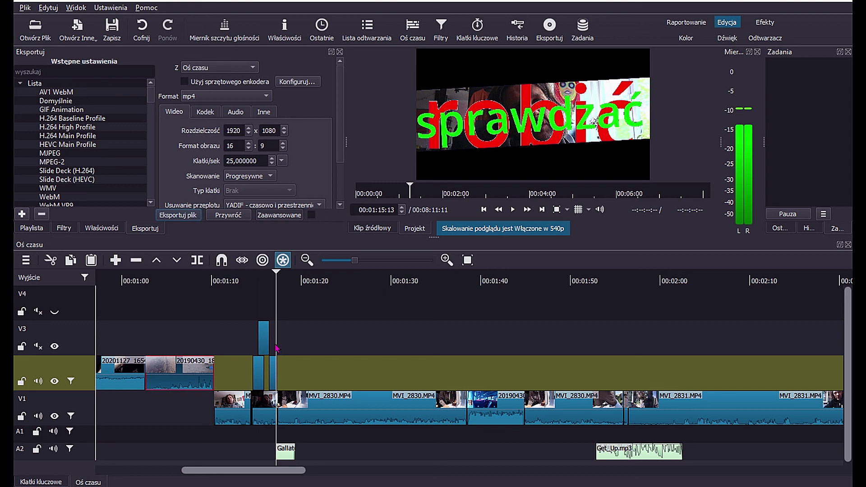
Scroll the timeline back to 00:00 and select the opening title clip on V2
drag(278, 471, 103, 471)
click(152, 374)
click(159, 383)
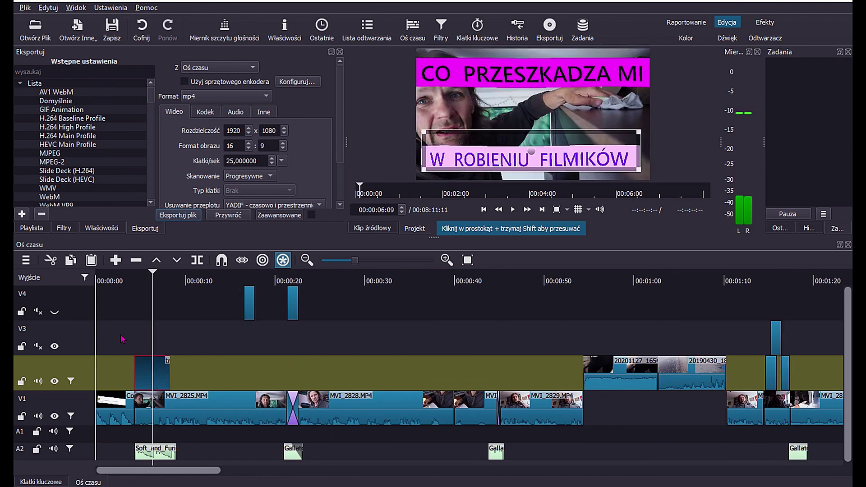
Preview the tilted comment screenshot at 06:44 and the 'dzięki' closing title at 07:45
drag(479, 359, 465, 359)
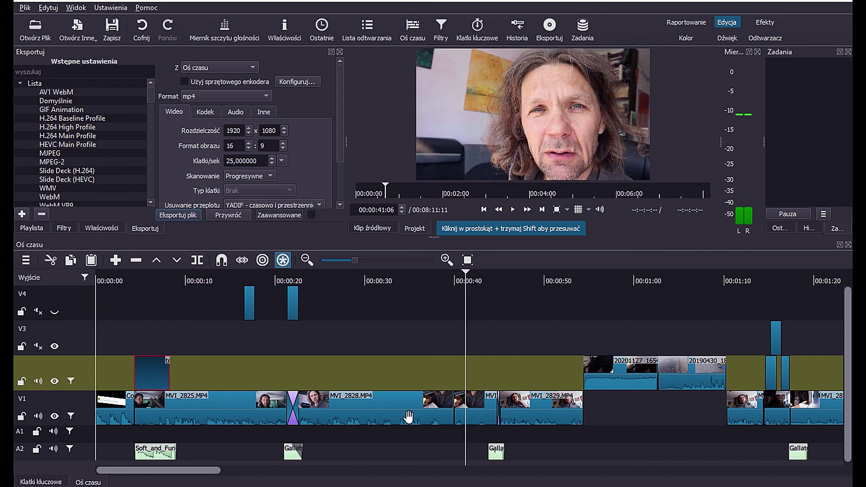
drag(219, 471, 736, 472)
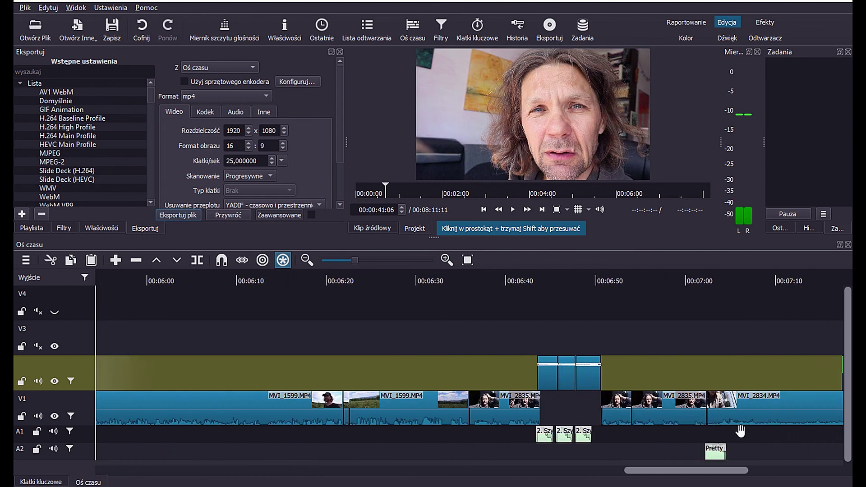
click(613, 361)
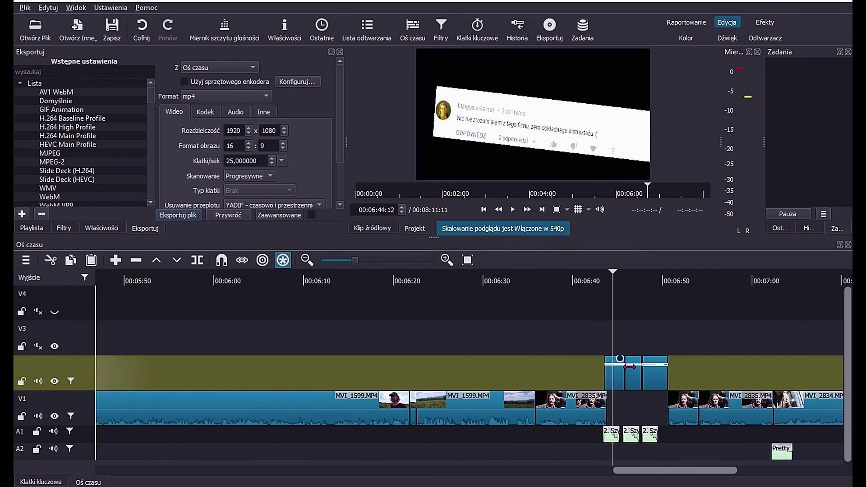
drag(657, 470, 790, 470)
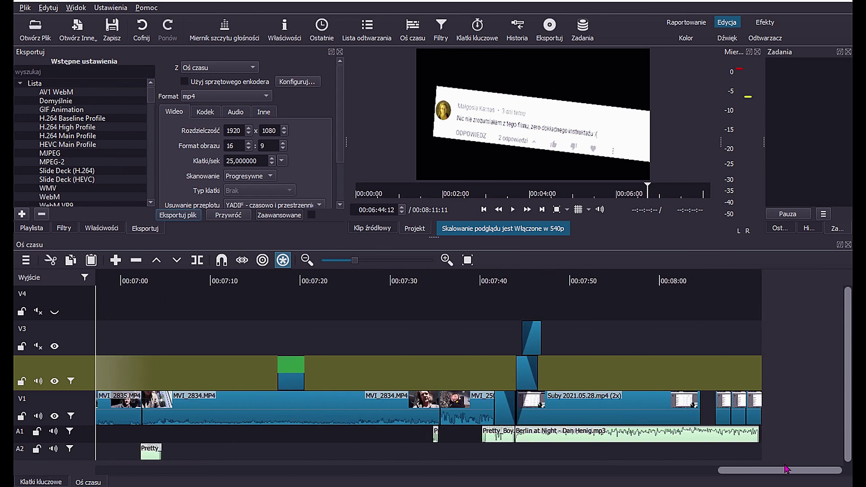
click(535, 303)
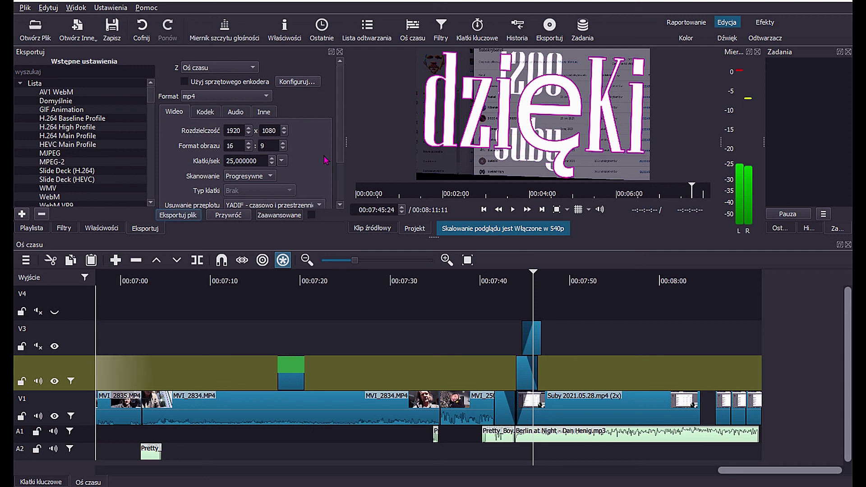
Scrub to the end of the edit and select the Suby screen-recording clip on V1 near 07:58
click(112, 7)
click(113, 5)
drag(630, 334, 679, 360)
click(644, 411)
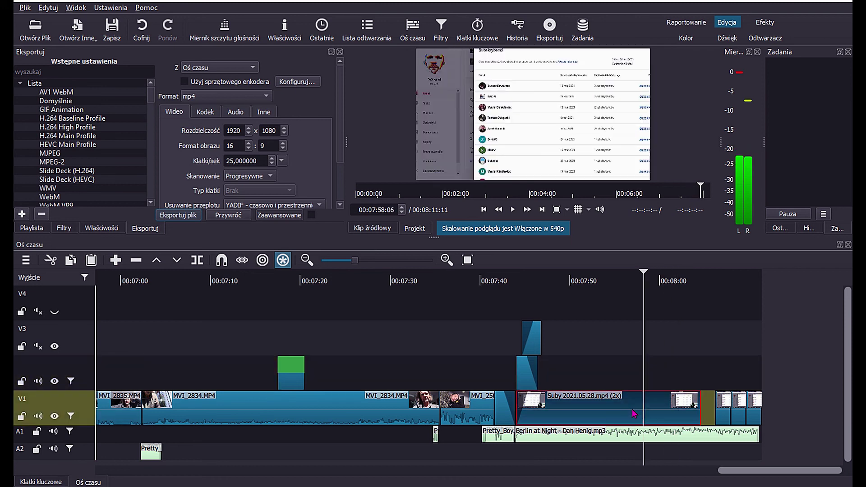
Choose 30M instead of 20M for Przepływność on the export's Kodek tab
click(207, 113)
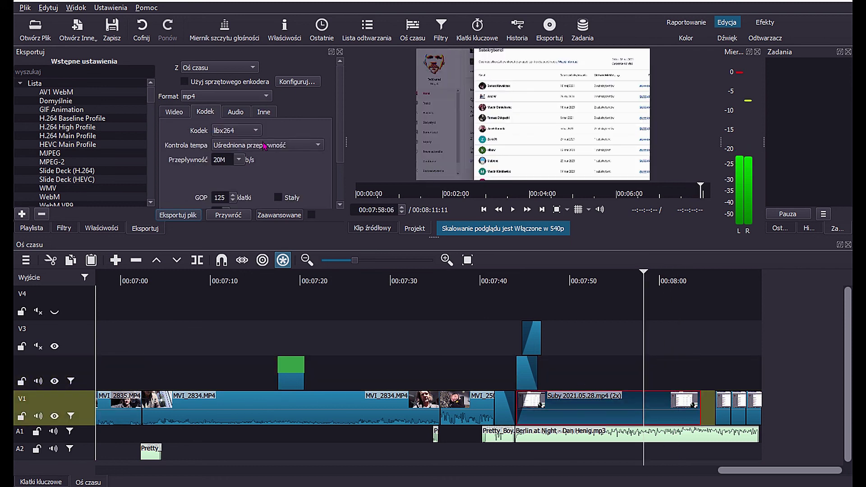
click(238, 161)
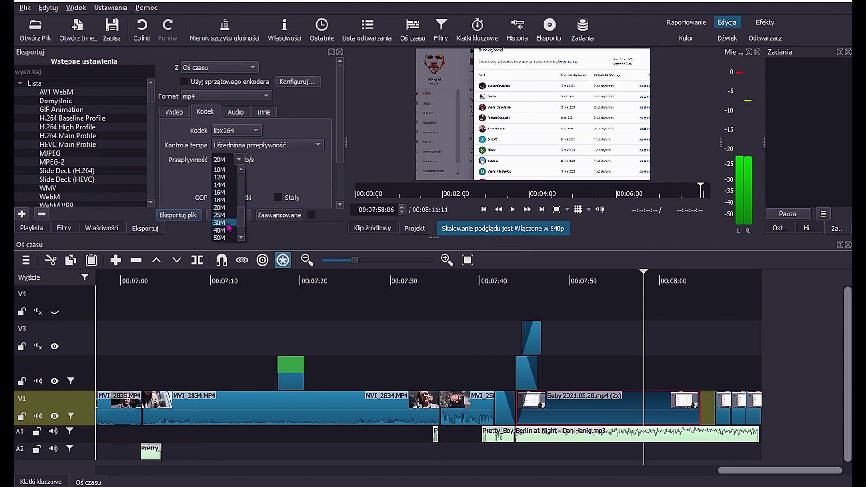
click(221, 223)
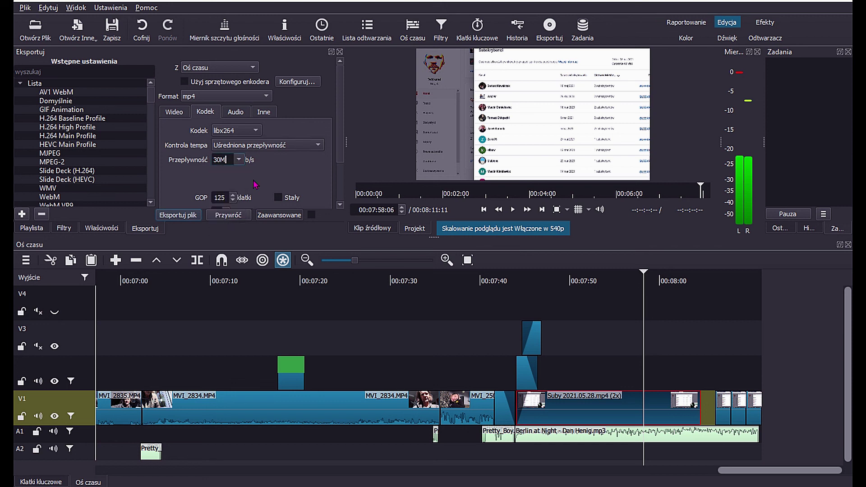
mouse_move(341, 141)
mouse_down()
mouse_move(341, 175)
mouse_move(342, 120)
mouse_up()
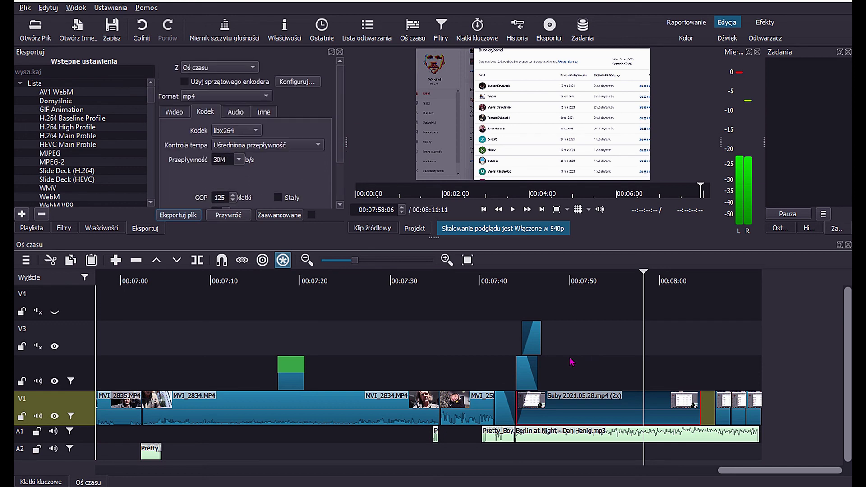